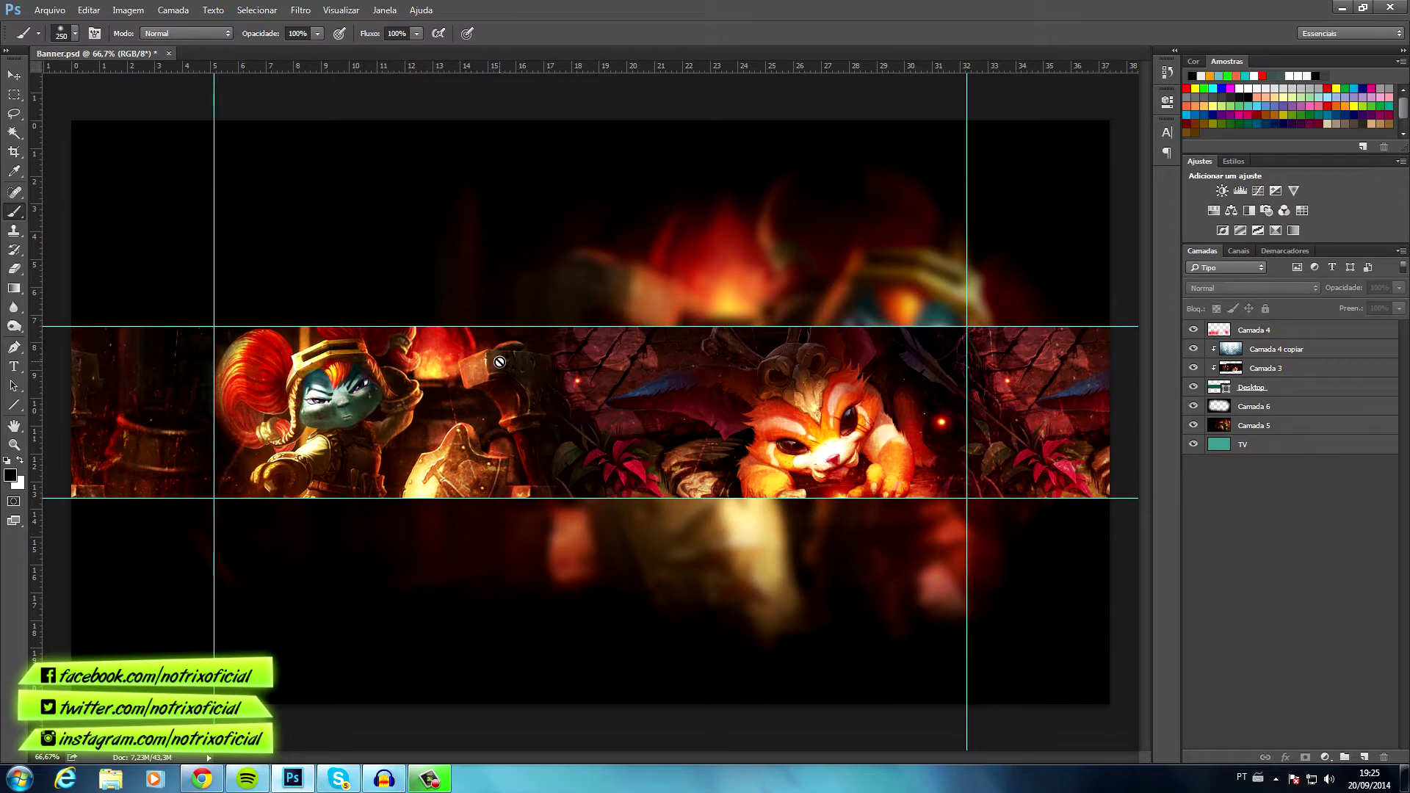
- Create a new blank document 800 px wide by 800 px high
left_click(49, 10)
double_click(591, 254)
type("800")
key("Tab")
type("800")
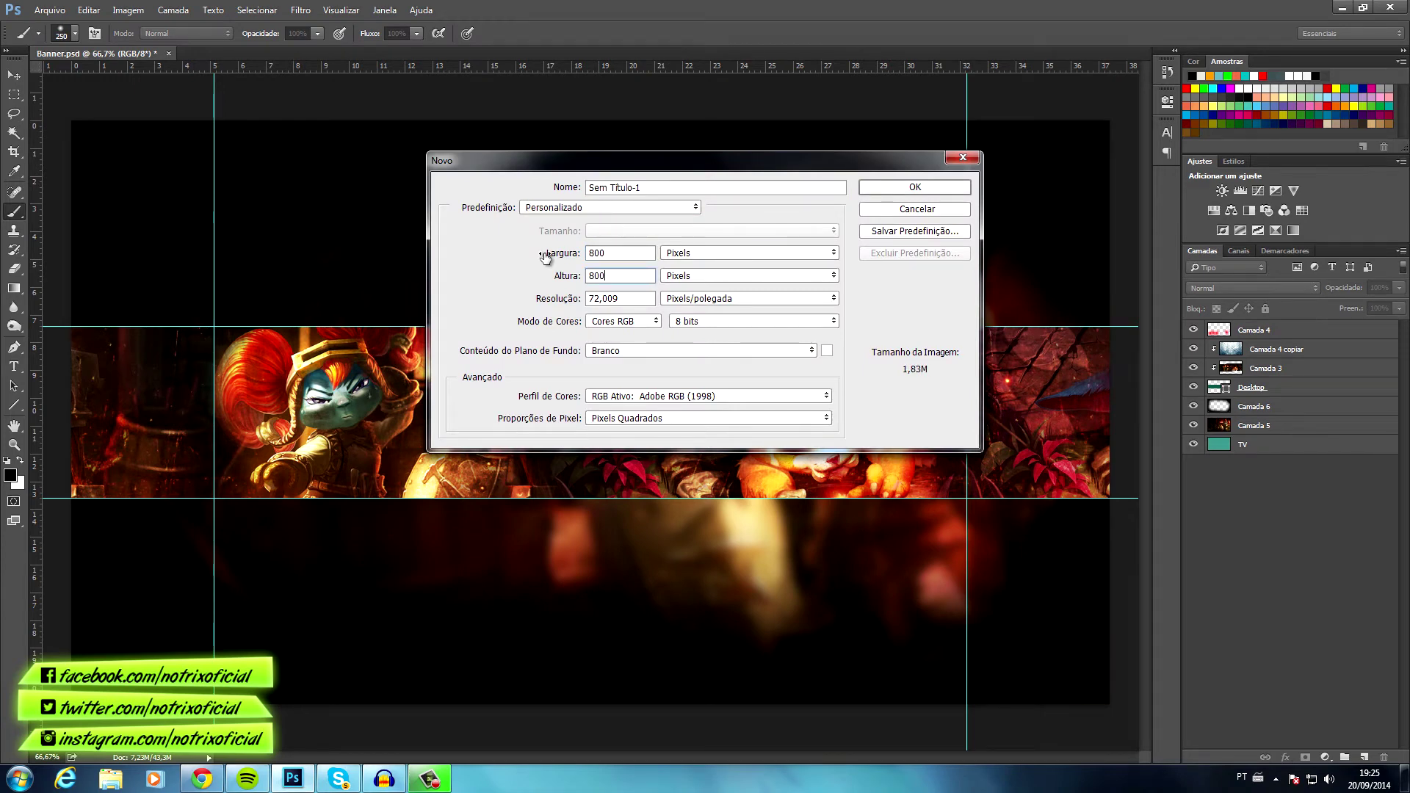
left_click(914, 188)
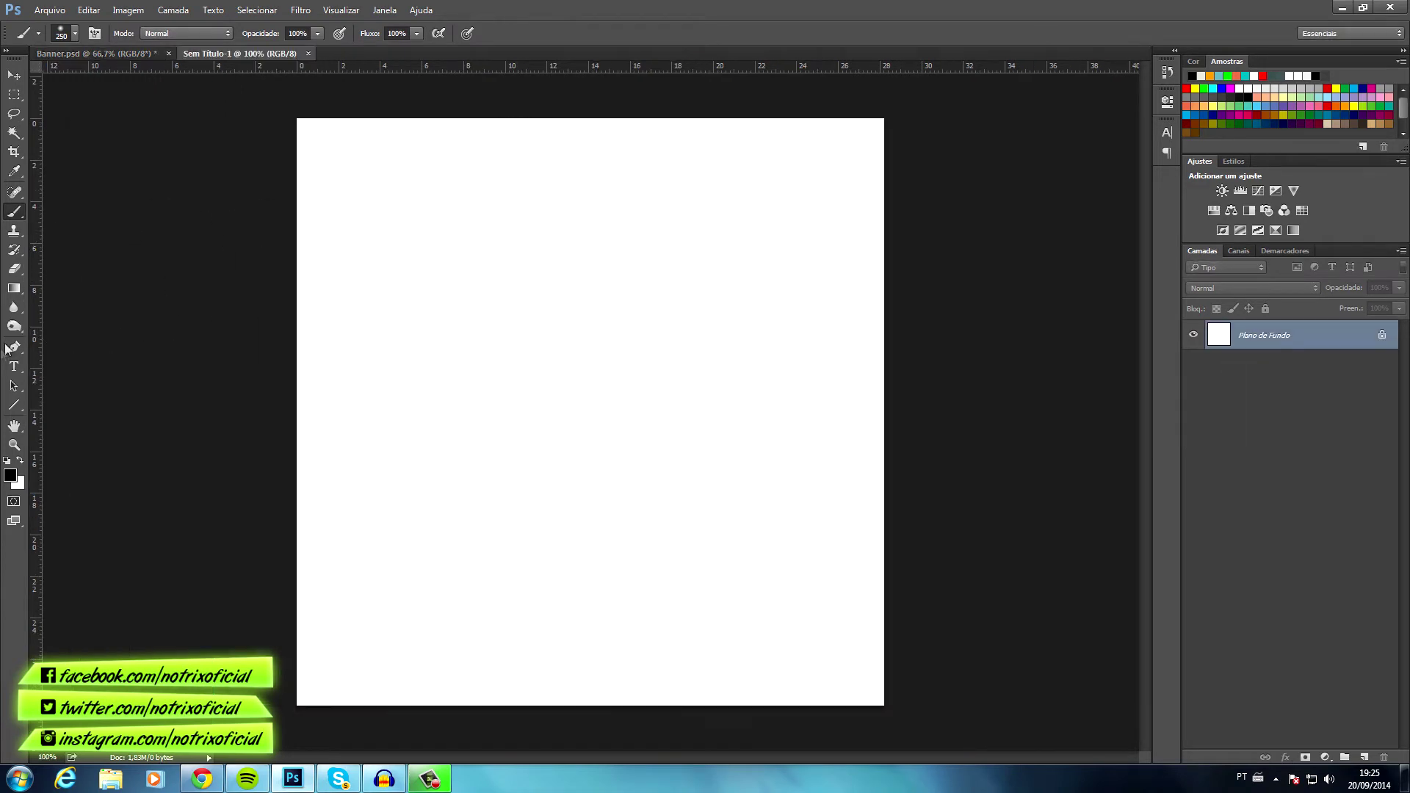
- Add a NOTRIX text layer and move it toward the top of the canvas
left_click(14, 367)
left_click(464, 335)
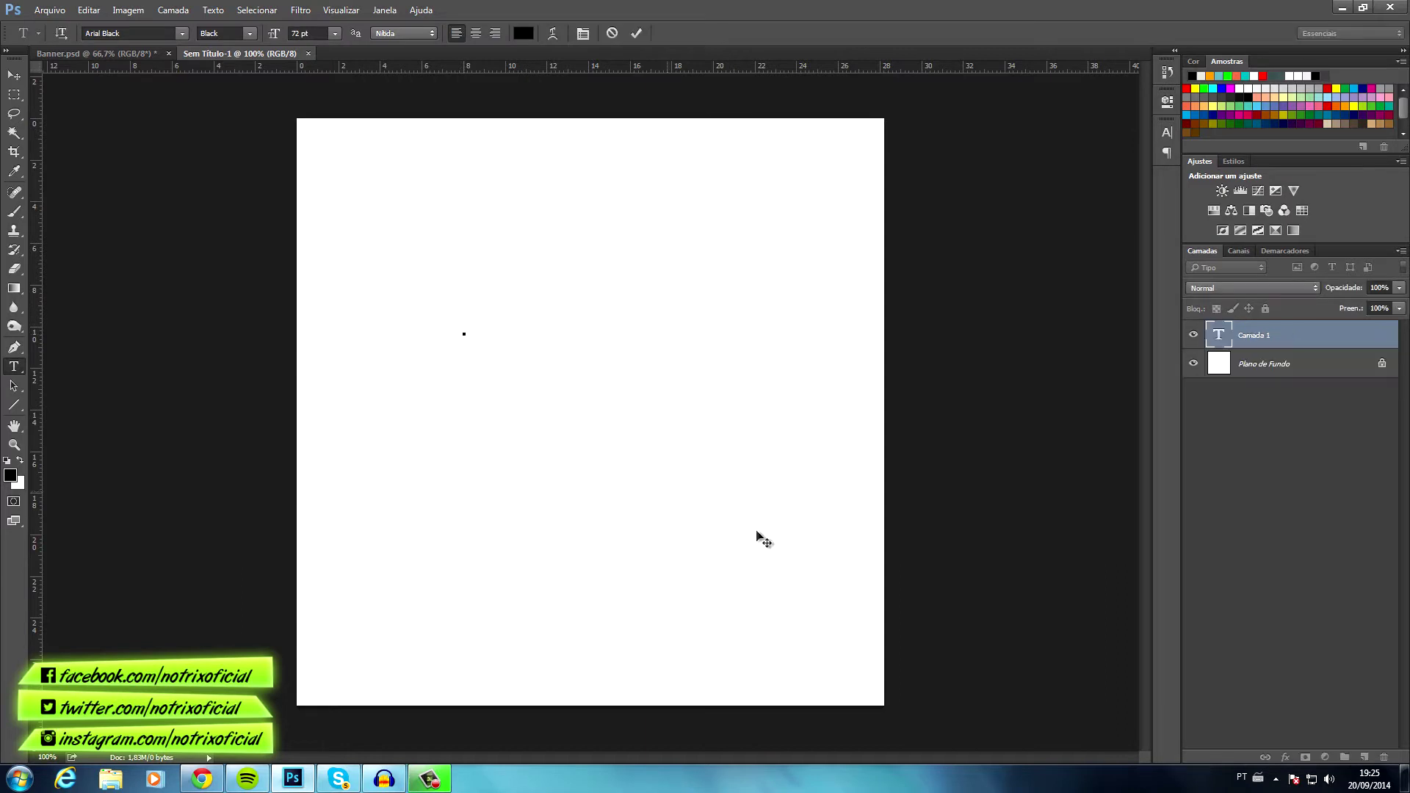
type("NOTRIX")
key("ctrl+Return")
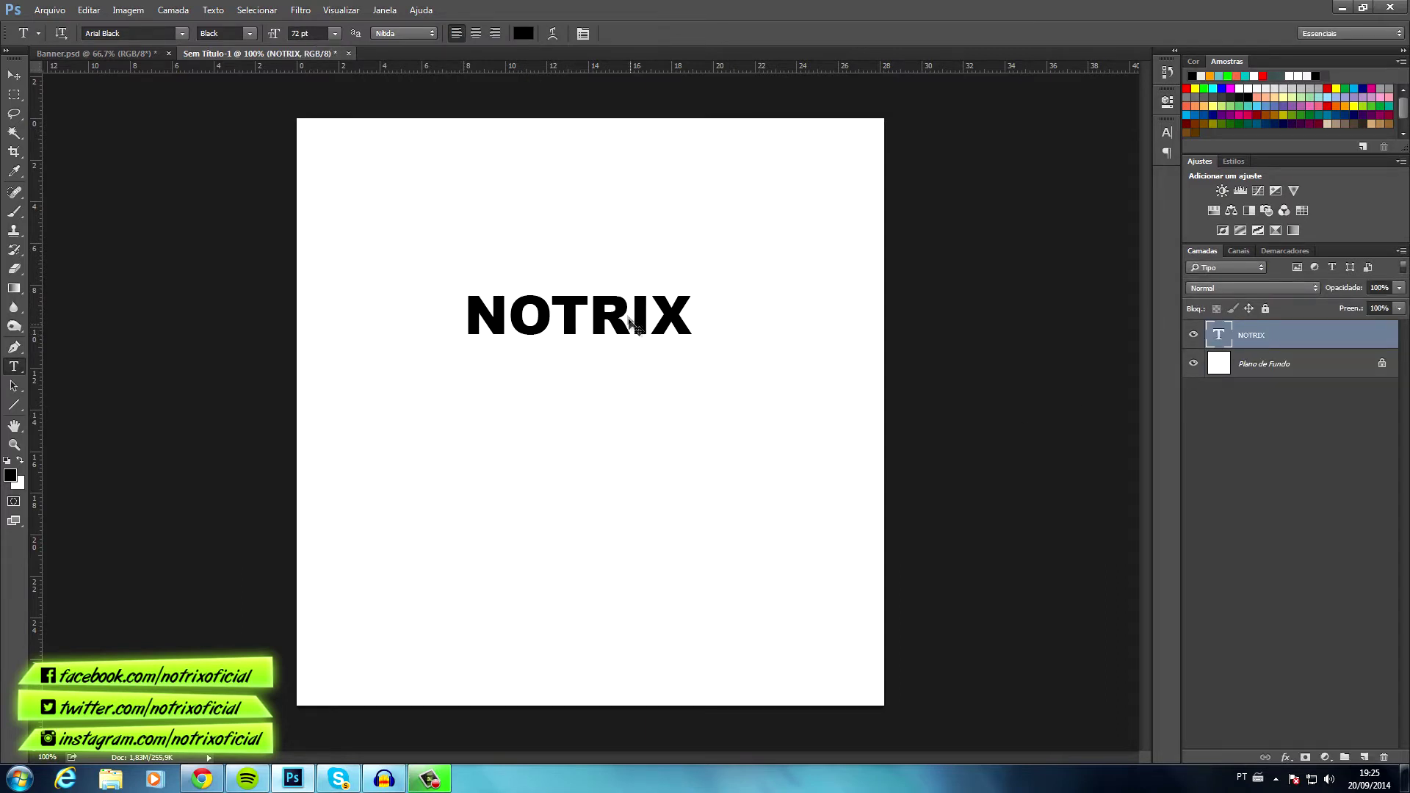
left_click_drag(637, 331, 638, 235)
- Add a GAMES text layer and move it up just below NOTRIX
left_click(496, 430)
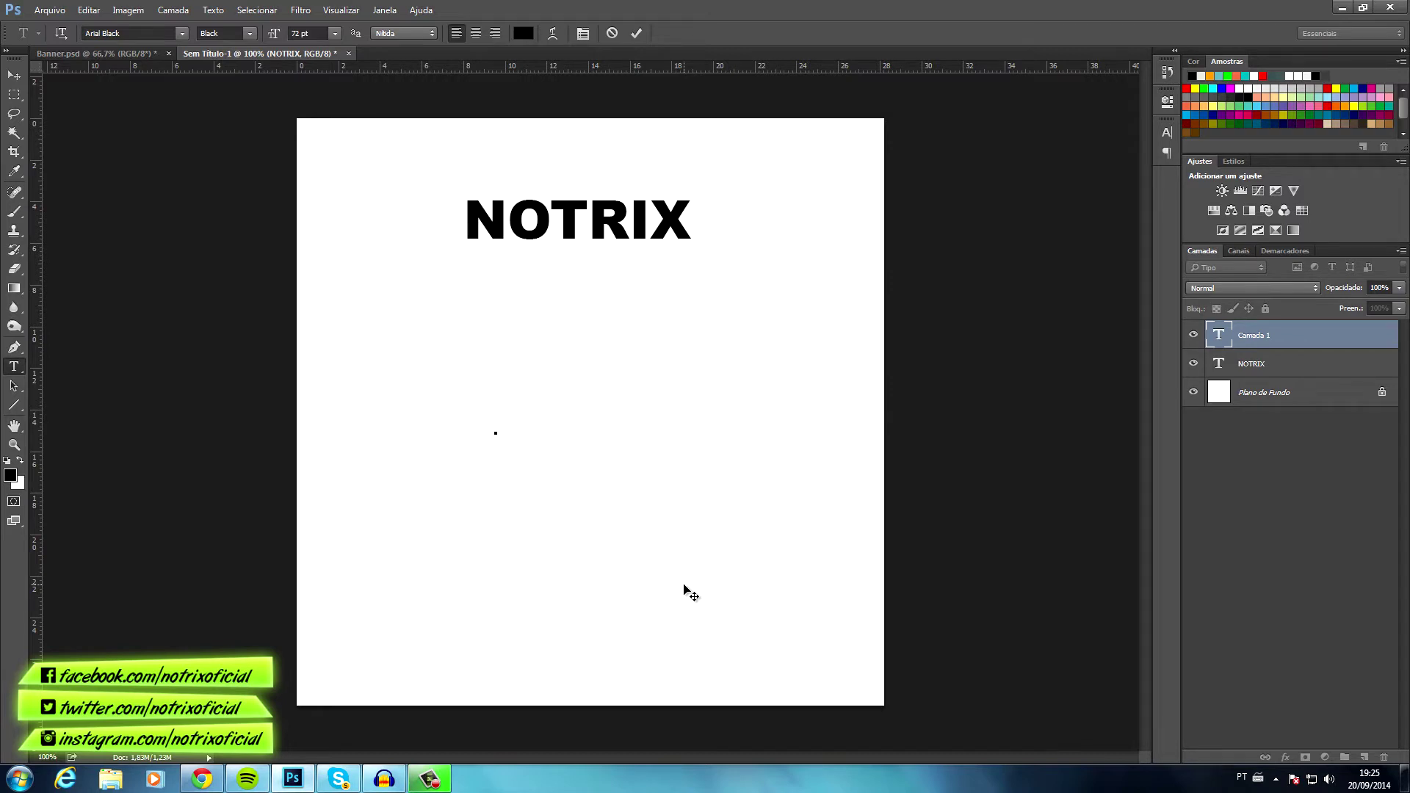
type("GAMES")
left_click(1286, 336)
left_click(13, 76)
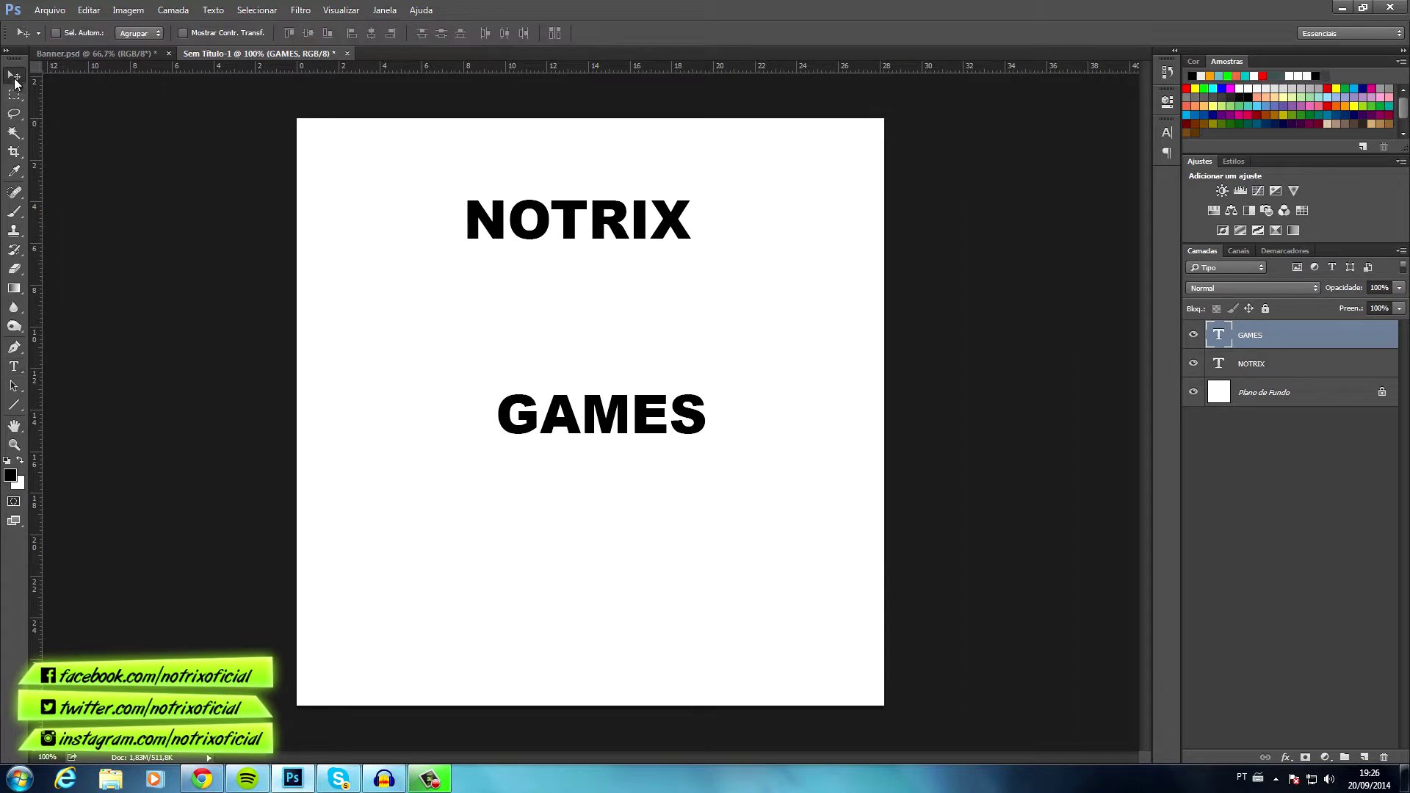
left_click_drag(587, 401, 572, 242)
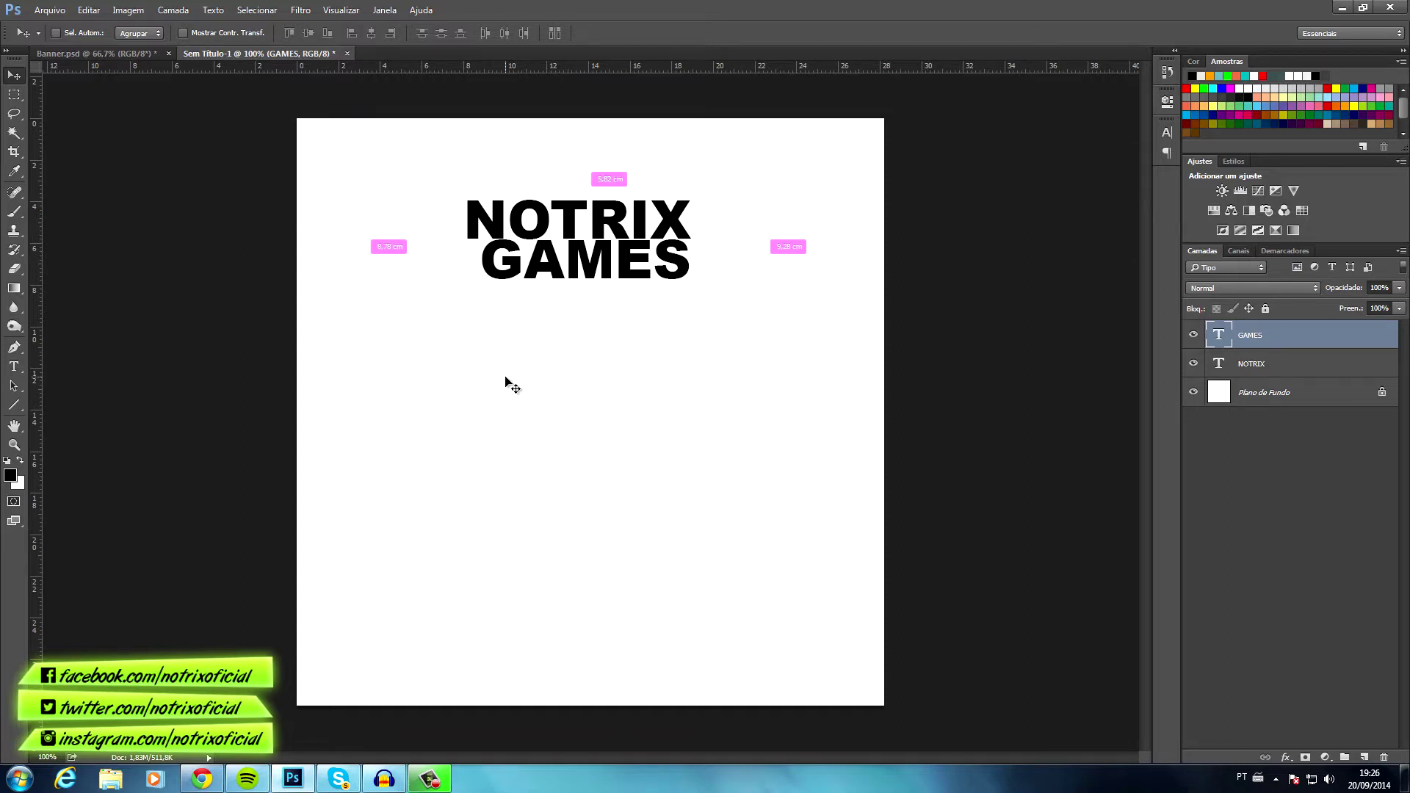
- Scale GAMES down to about 63% and align it under NOTRIX's right end
key("ctrl+t")
left_click_drag(479, 297, 550, 277)
key("Return")
left_click_drag(634, 252, 636, 256)
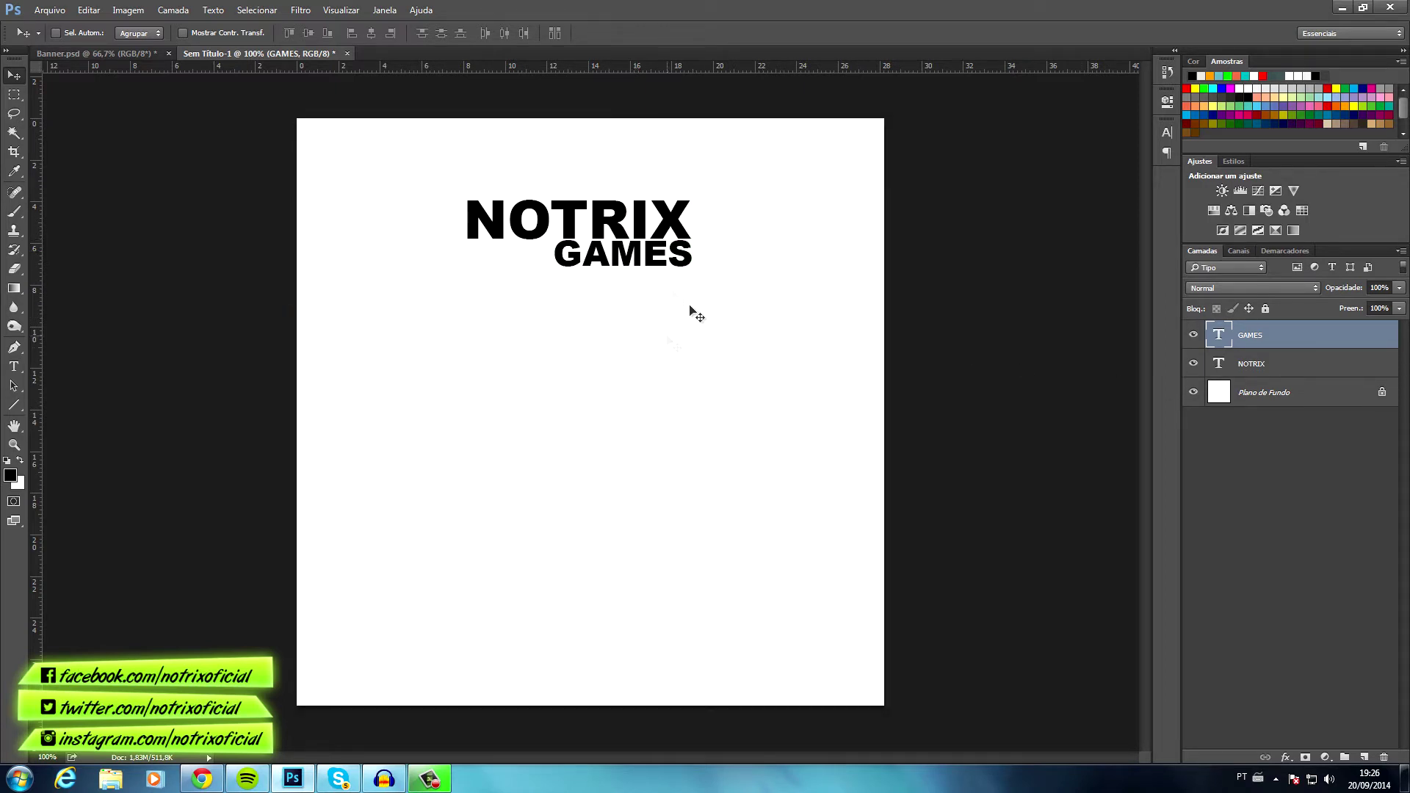
- Merge NOTRIX and GAMES into one layer, centre it, and open its Layer Style
left_click(1296, 375, "ctrl")
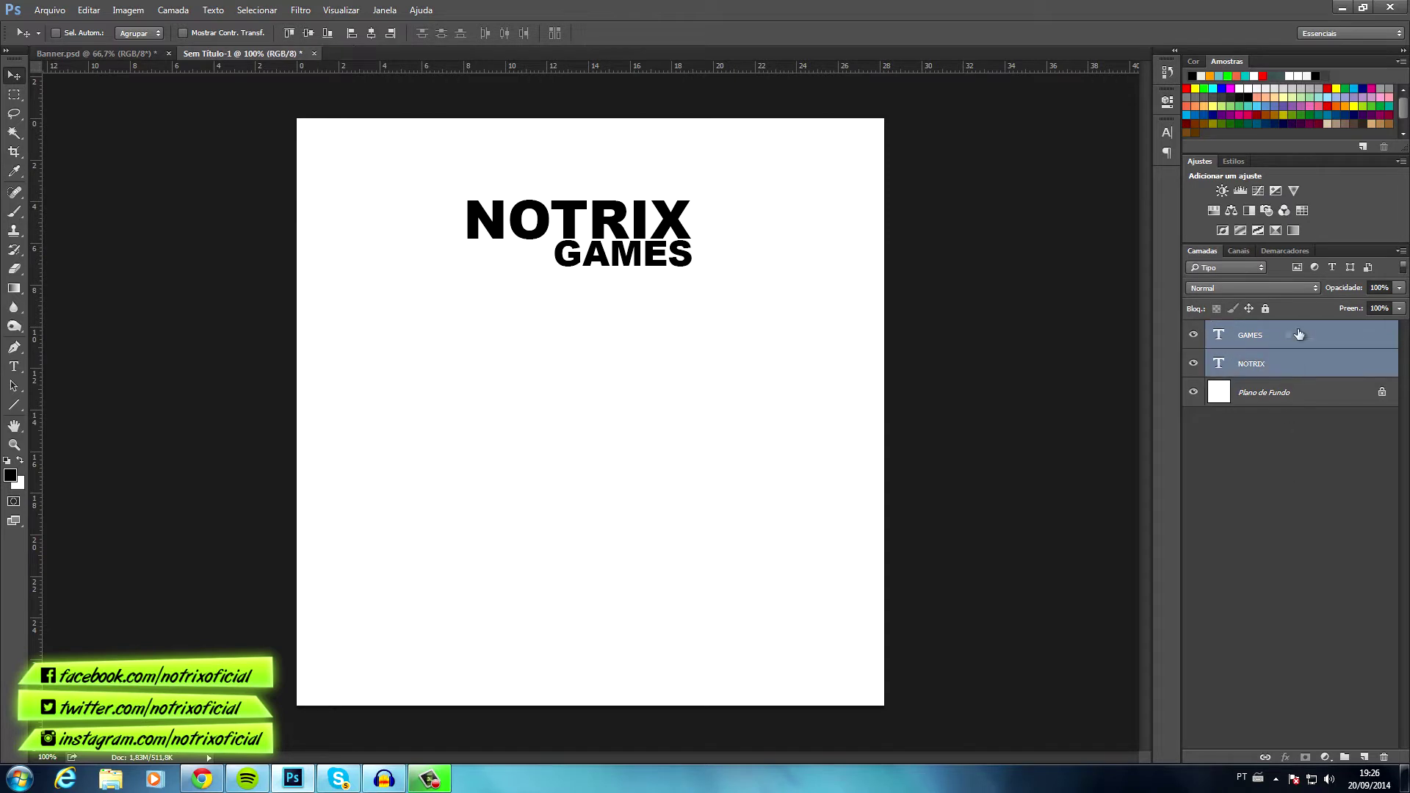
key("ctrl+e")
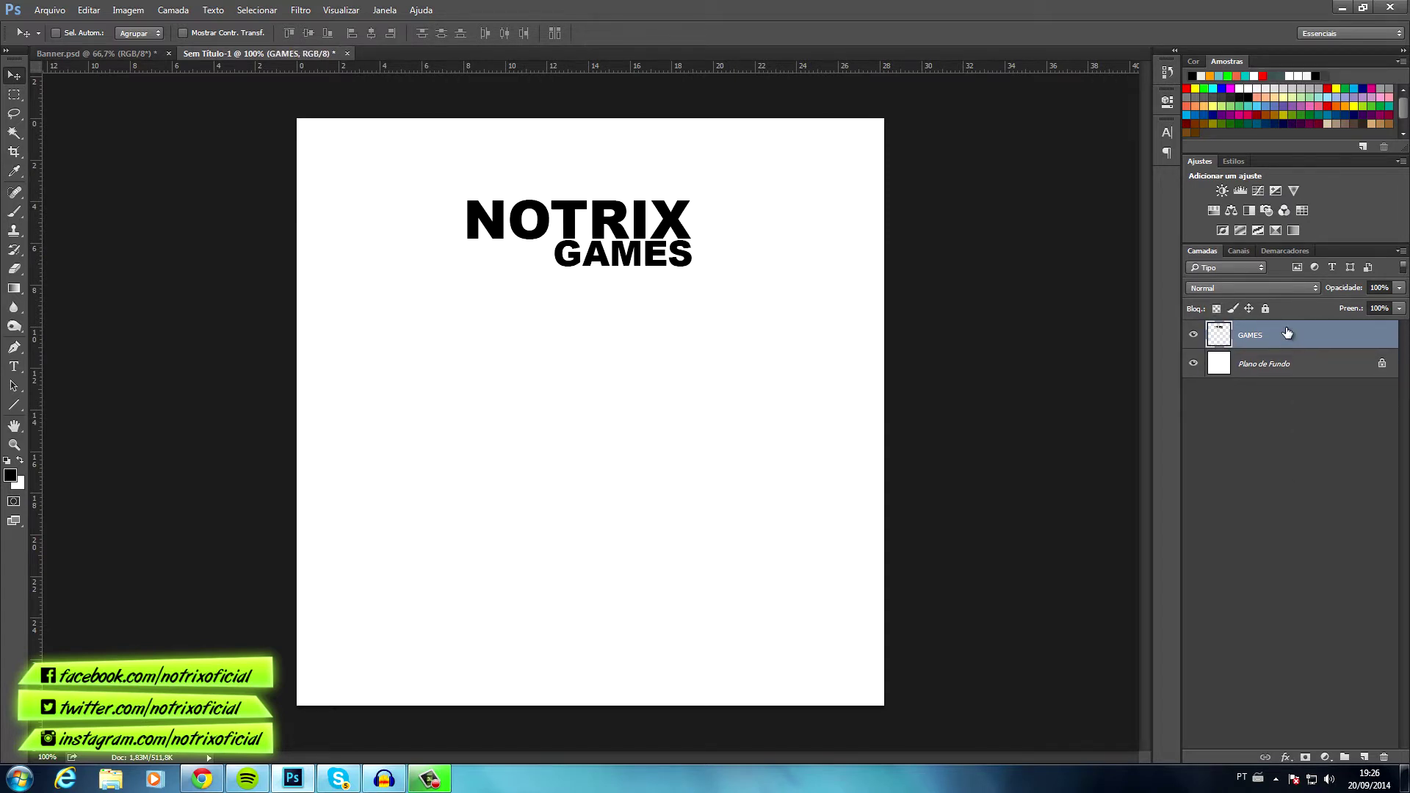
left_click_drag(665, 225, 670, 354)
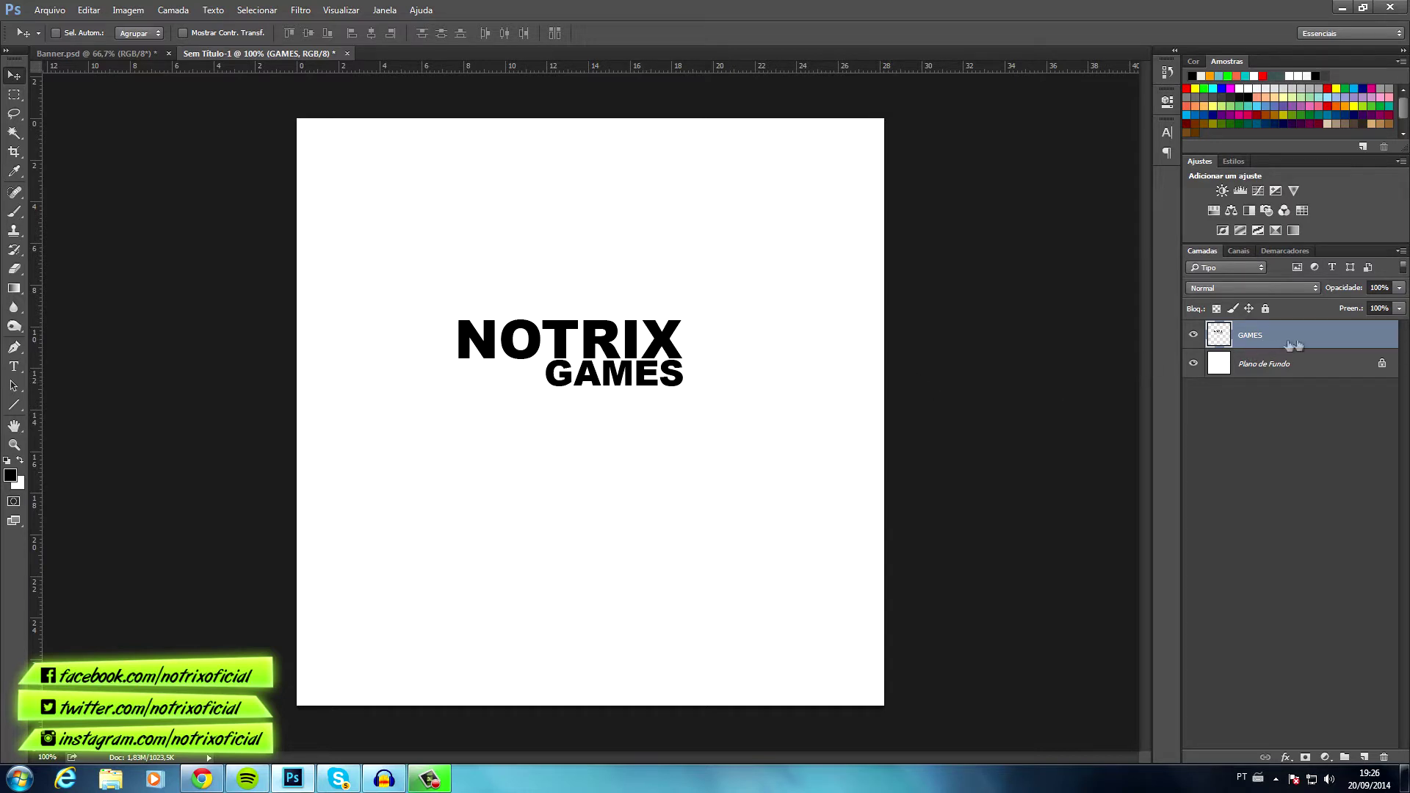
left_click(1194, 336)
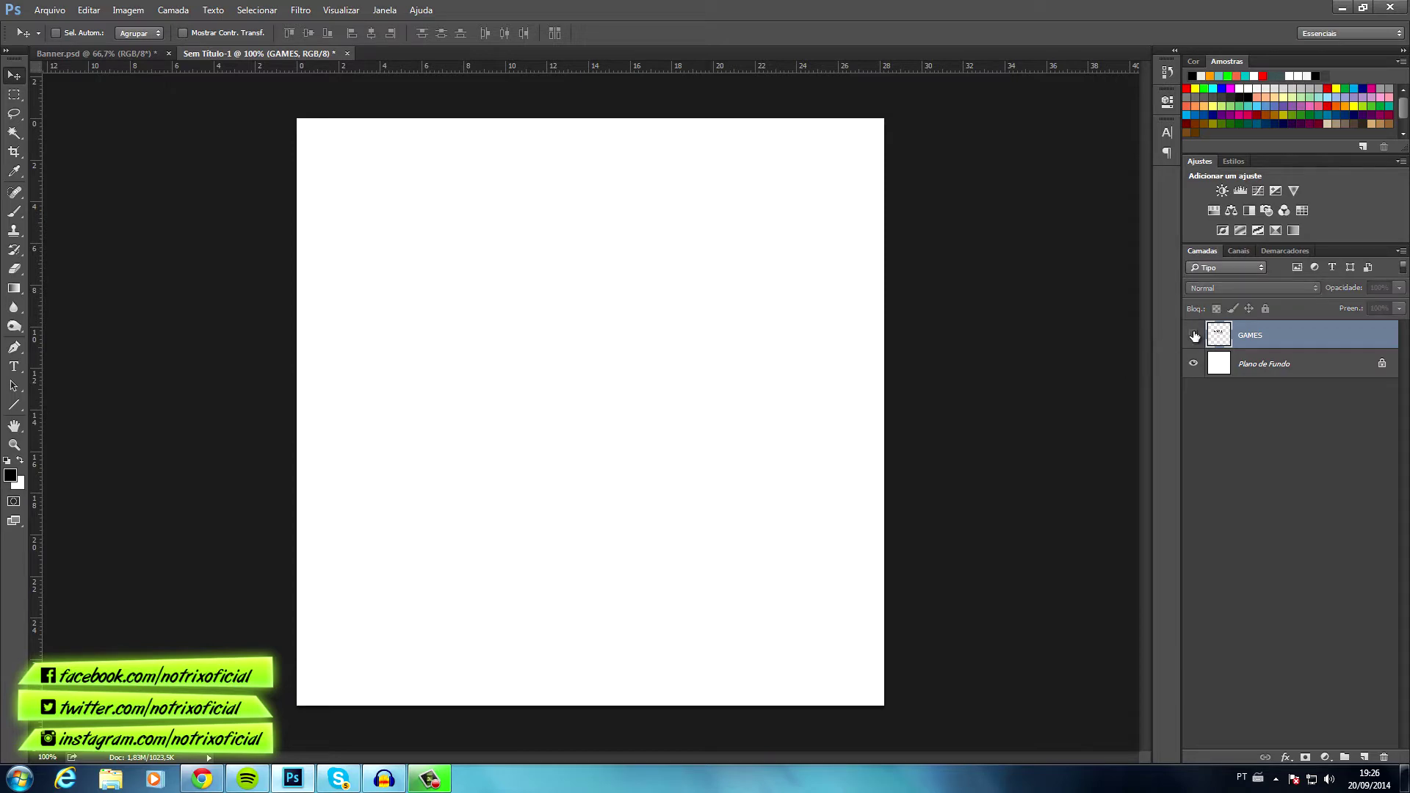
left_click(1195, 335)
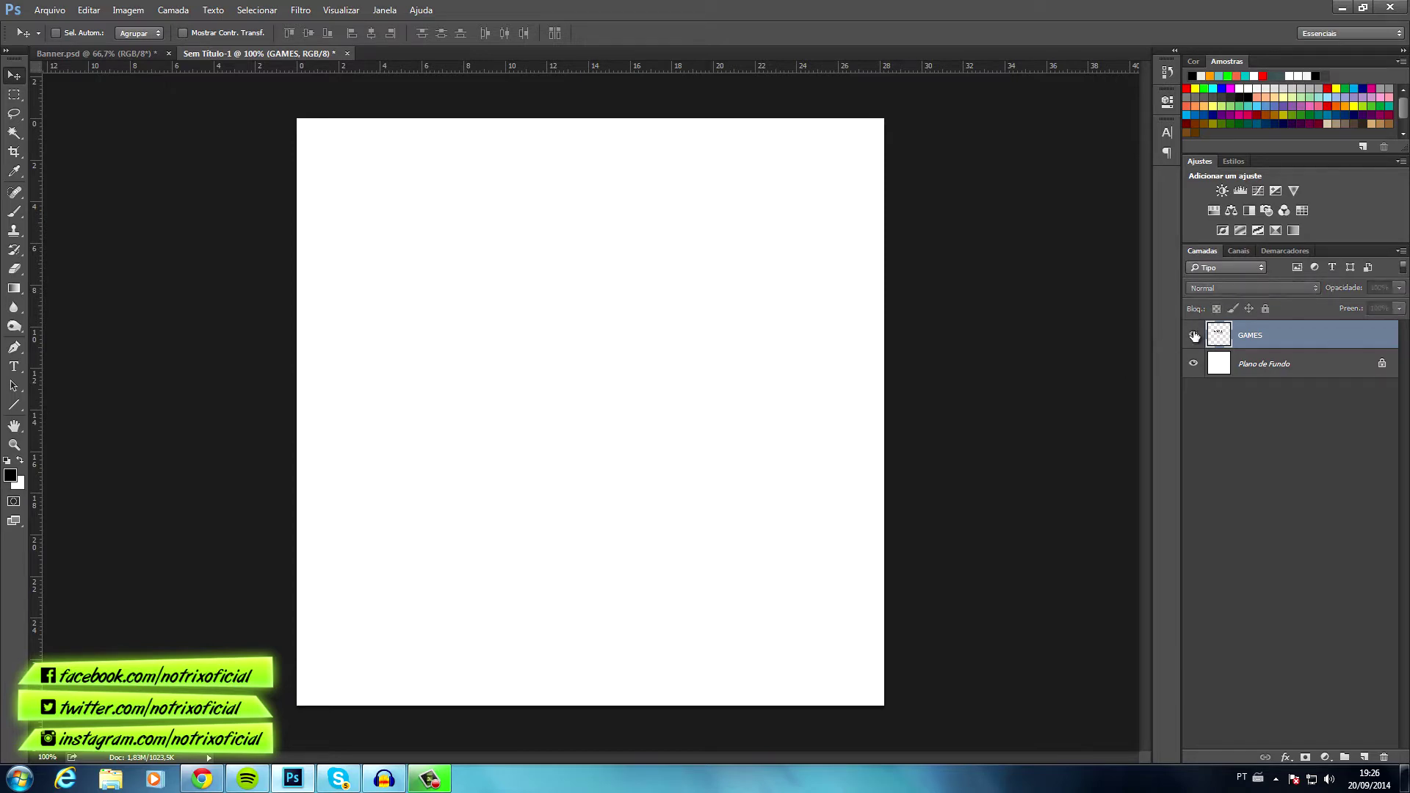
key("h")
double_click(1375, 338)
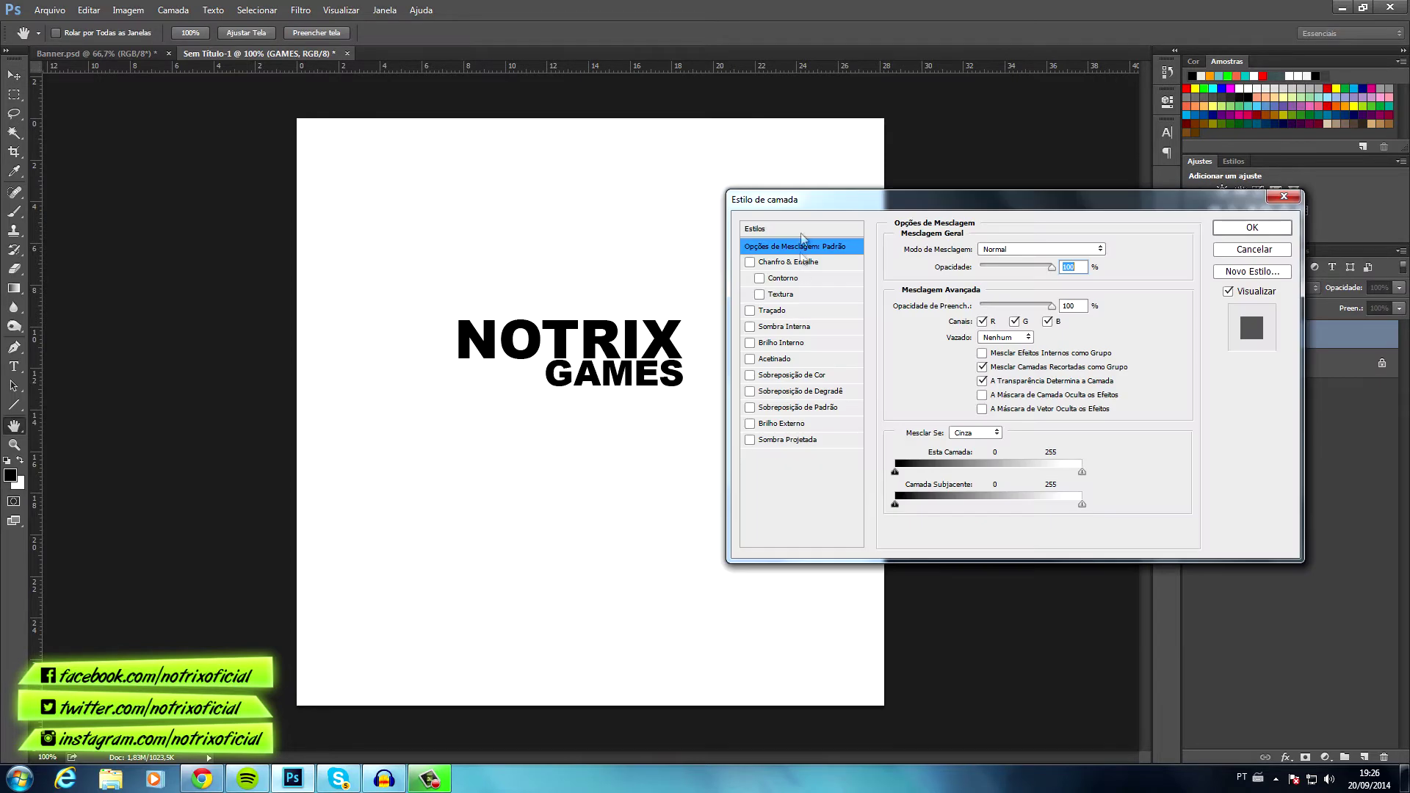
- Browse the preset Styles, then try and remove a red Color Overlay
left_click_drag(803, 201, 870, 183)
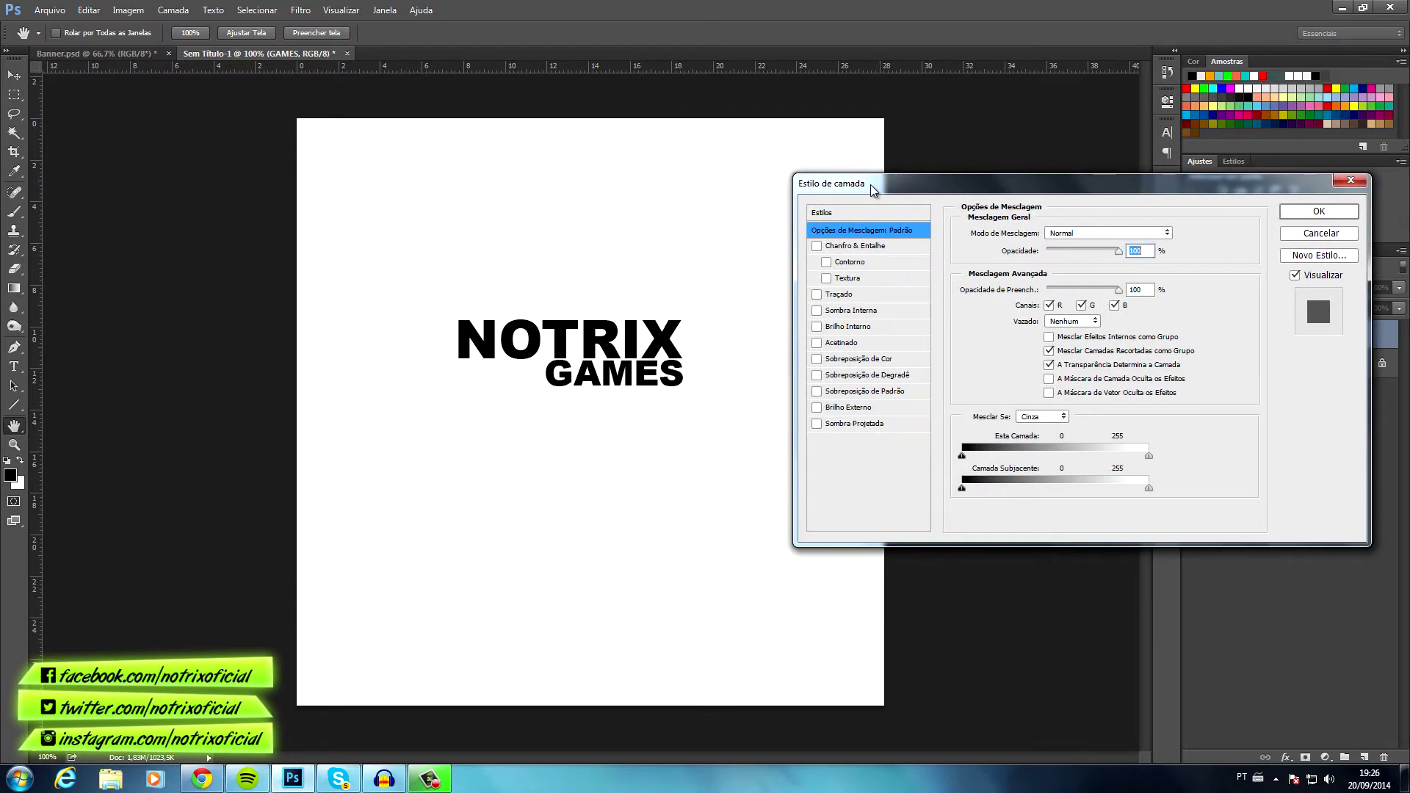
left_click(824, 212)
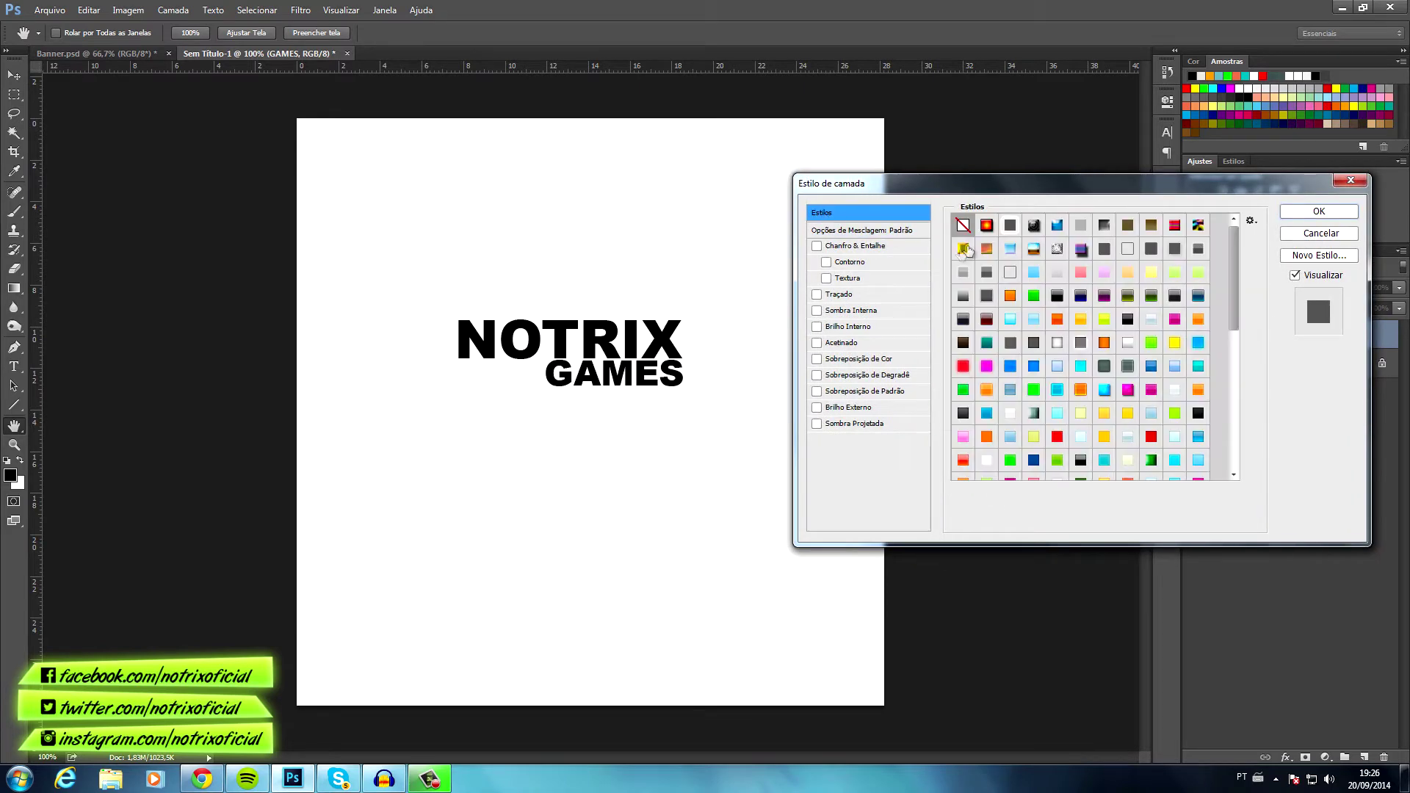
mouse_move(1237, 246)
left_mouse_down()
mouse_move(1237, 386)
mouse_move(1235, 246)
left_mouse_up()
left_click(855, 360)
left_click(818, 359)
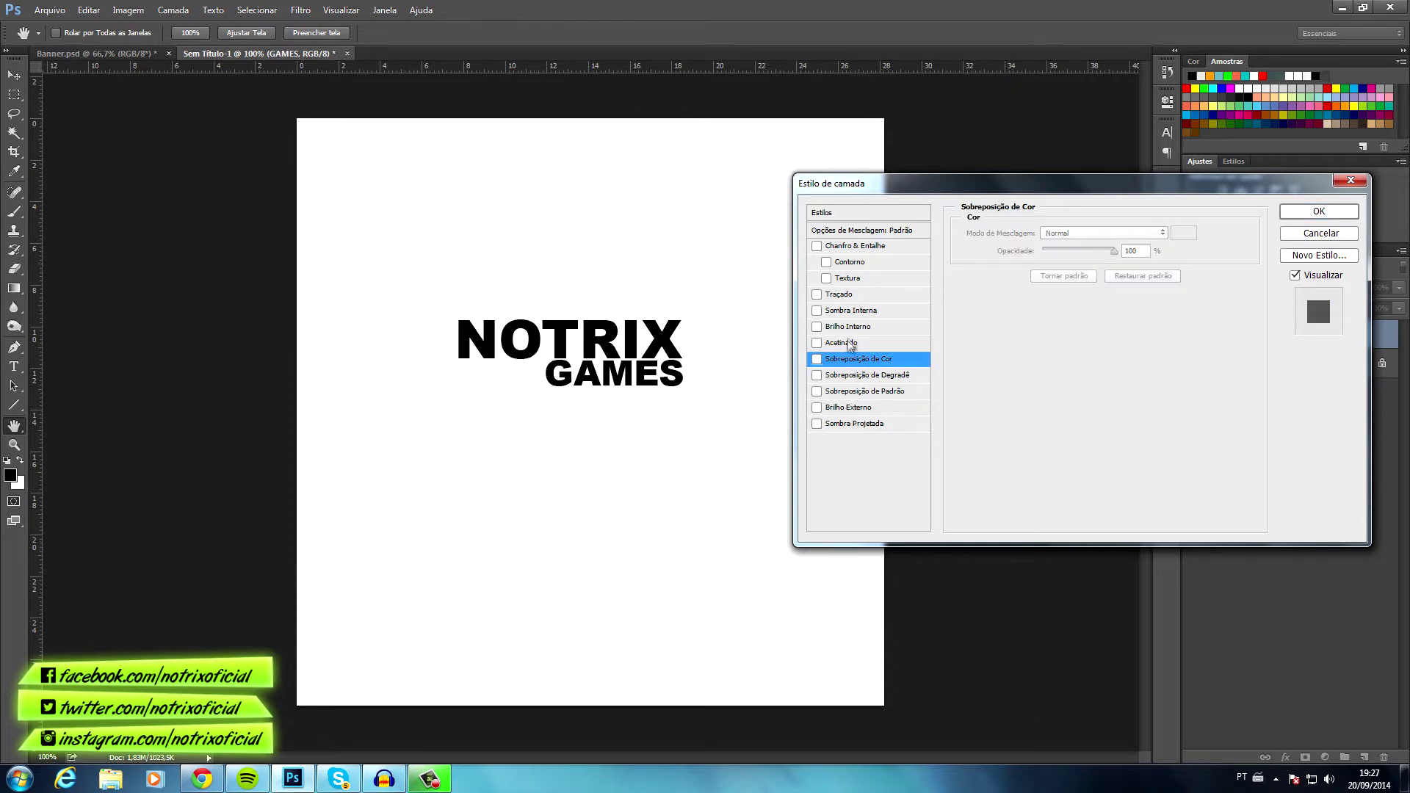
- Add a thick purple #9100ff stroke and enable Gradient Overlay
left_click(841, 295)
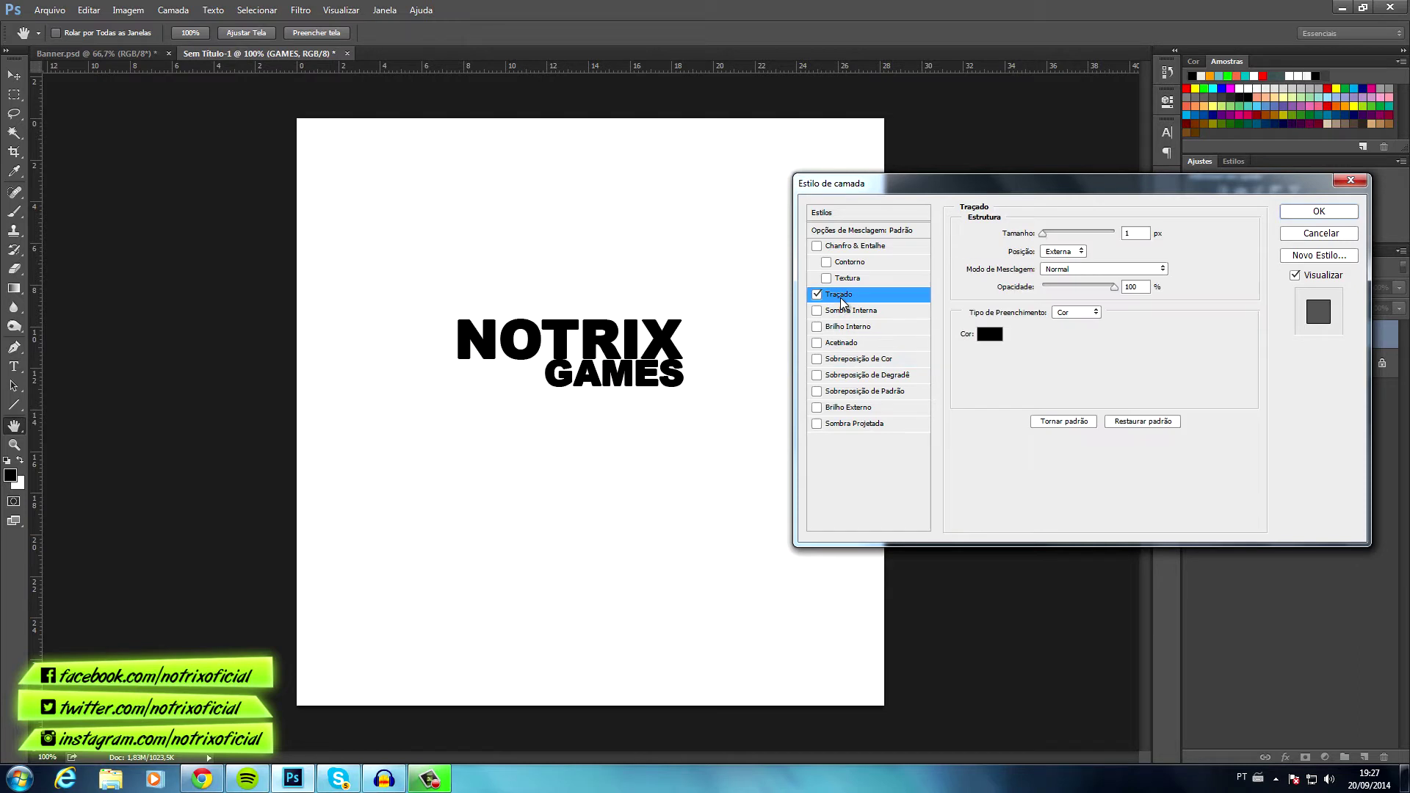
left_click(989, 334)
left_click_drag(219, 435, 237, 406)
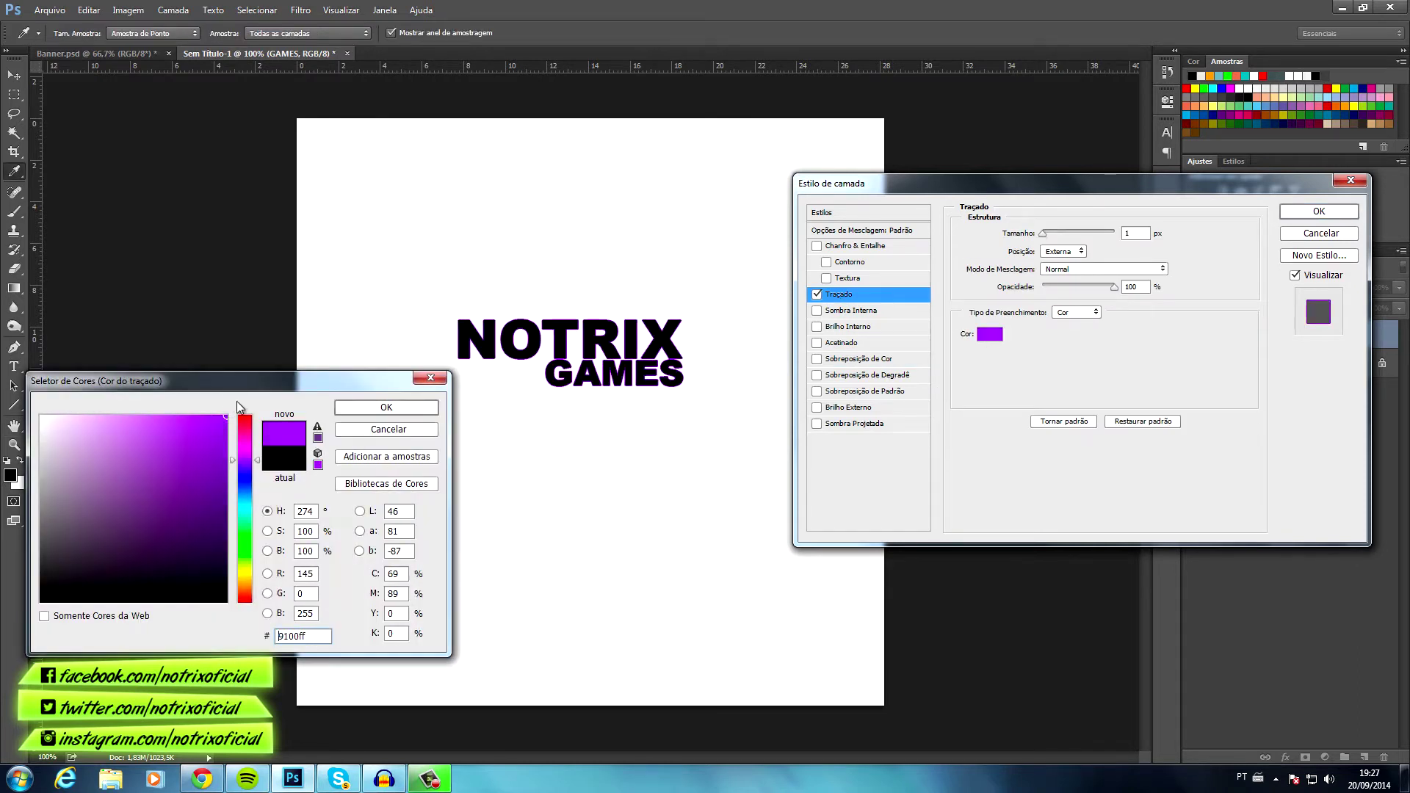
left_click(360, 408)
left_click_drag(1041, 240, 1045, 241)
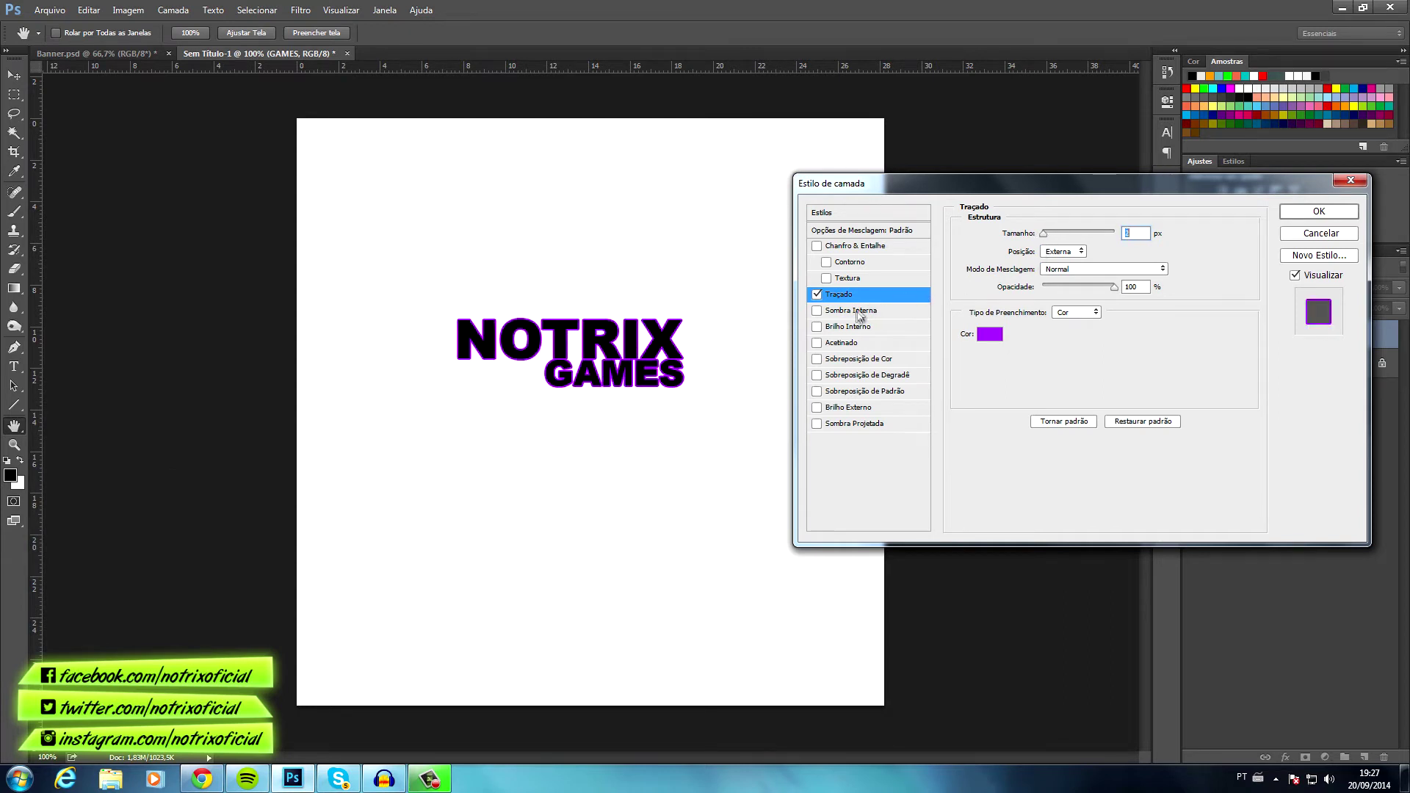
left_click(863, 375)
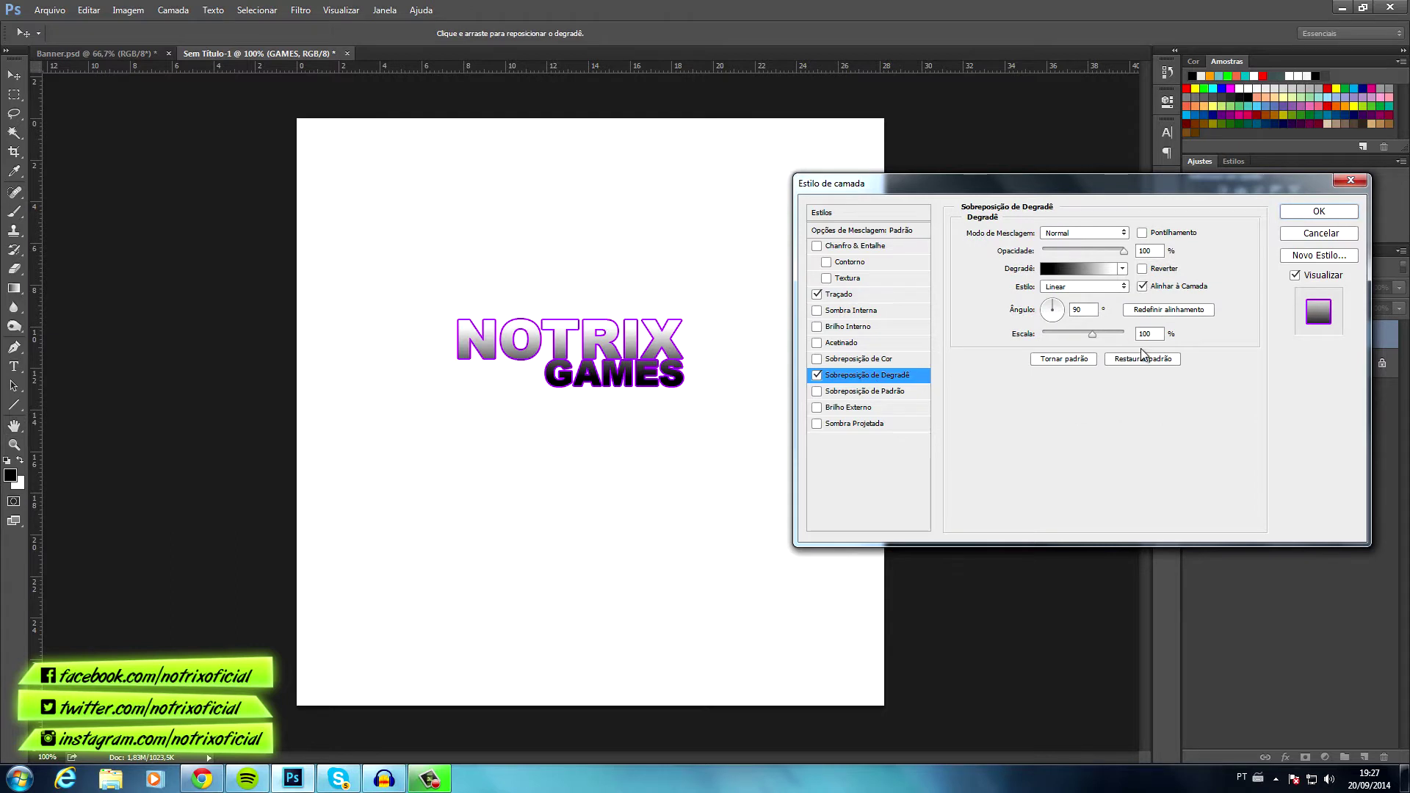
left_click(1080, 269)
- Pick the Laranja, Amarelo, Laranja gradient preset and make its left stop dark purple
left_click(986, 270)
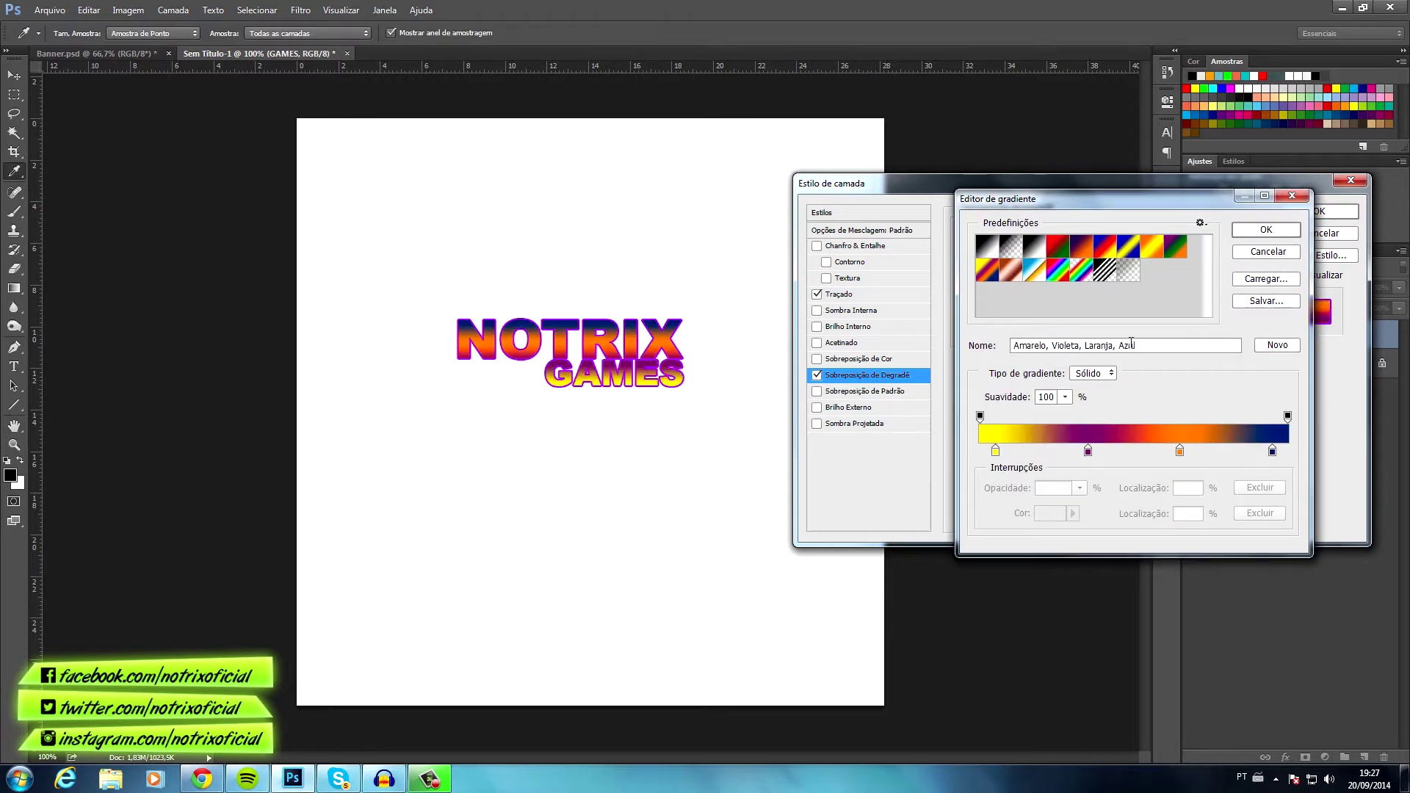
left_click(1150, 248)
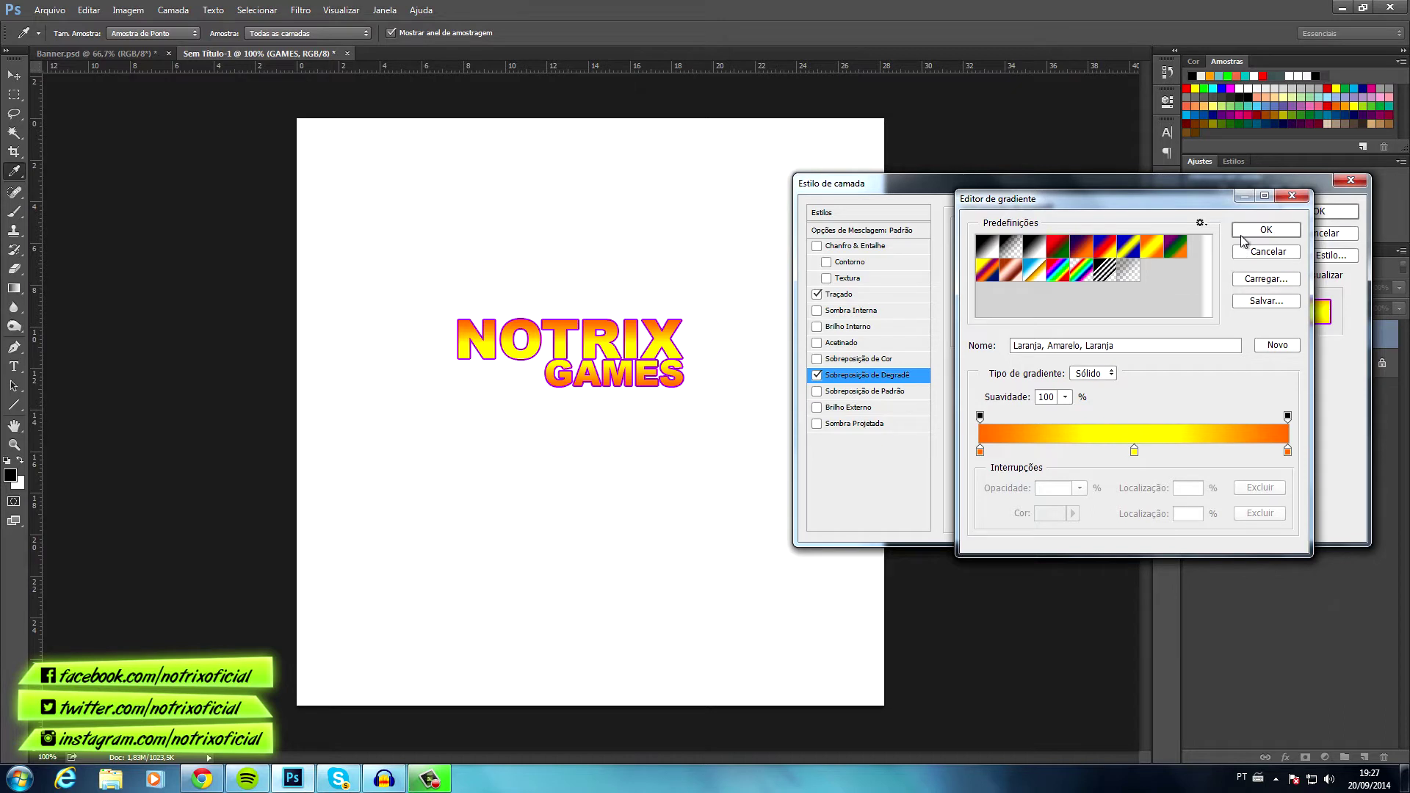
left_click(981, 451)
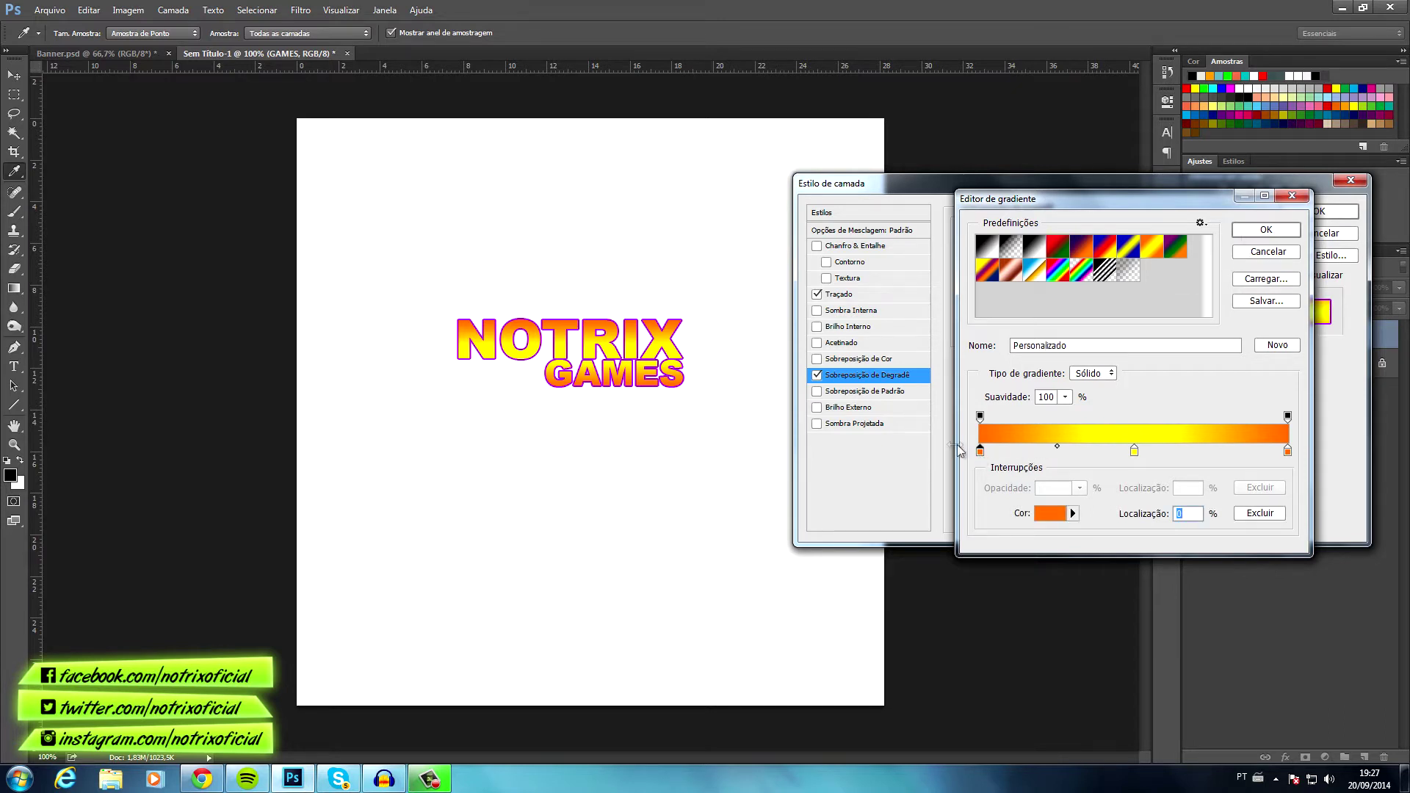
double_click(981, 451)
left_click(220, 506)
mouse_move(236, 588)
left_mouse_down()
mouse_move(236, 486)
mouse_move(224, 494)
left_mouse_up()
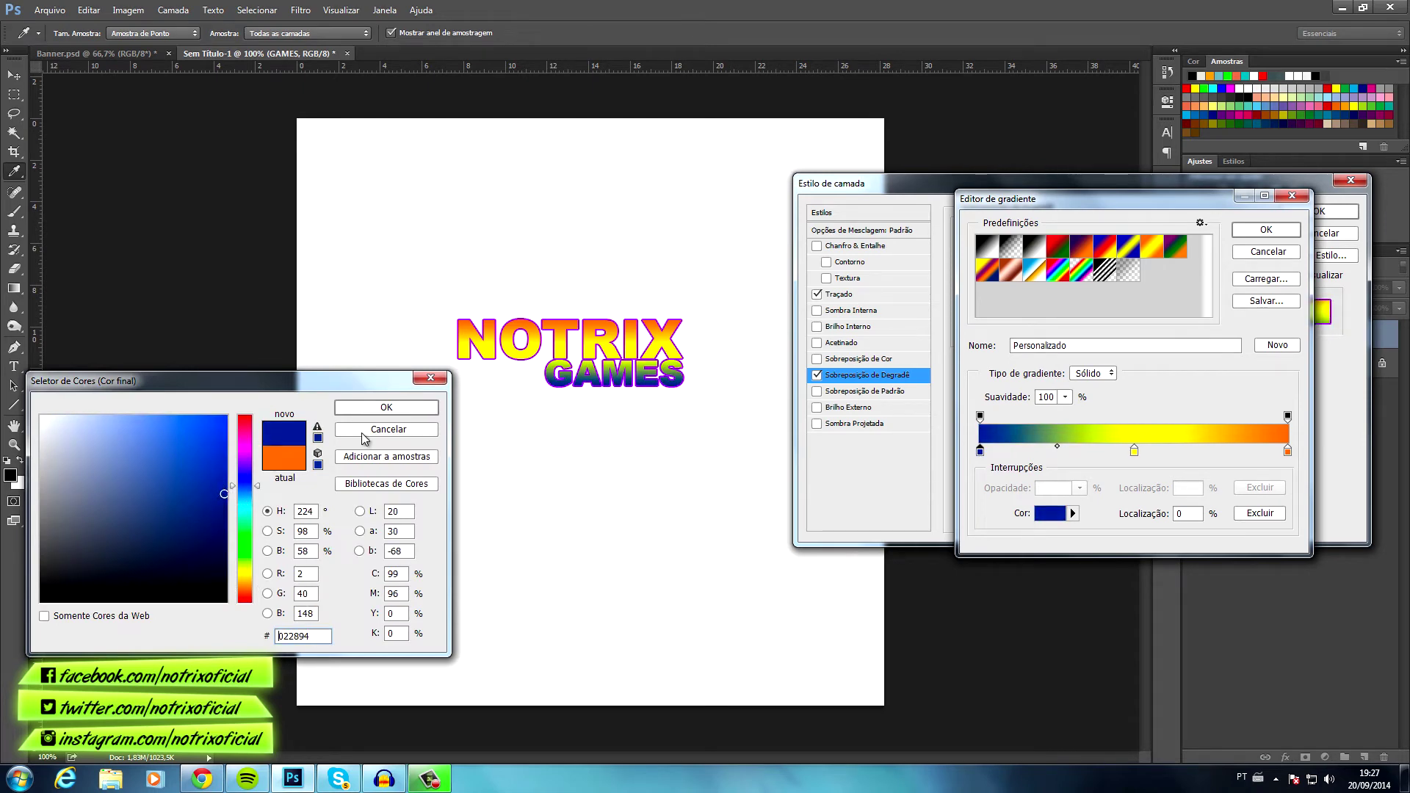
mouse_move(247, 486)
left_mouse_down()
mouse_move(245, 451)
mouse_move(215, 531)
left_mouse_up()
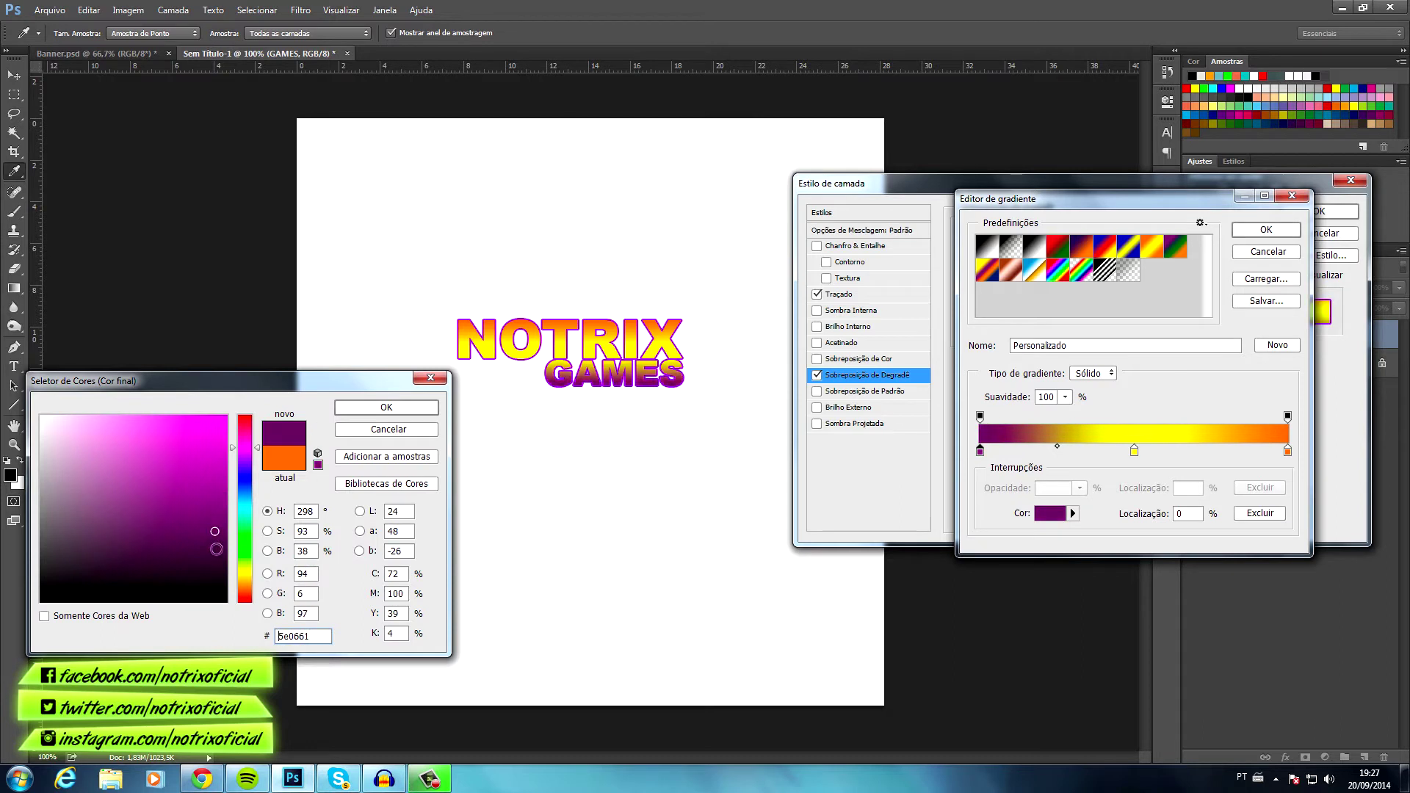
mouse_move(222, 569)
left_mouse_down()
mouse_move(204, 512)
mouse_move(214, 544)
left_mouse_up()
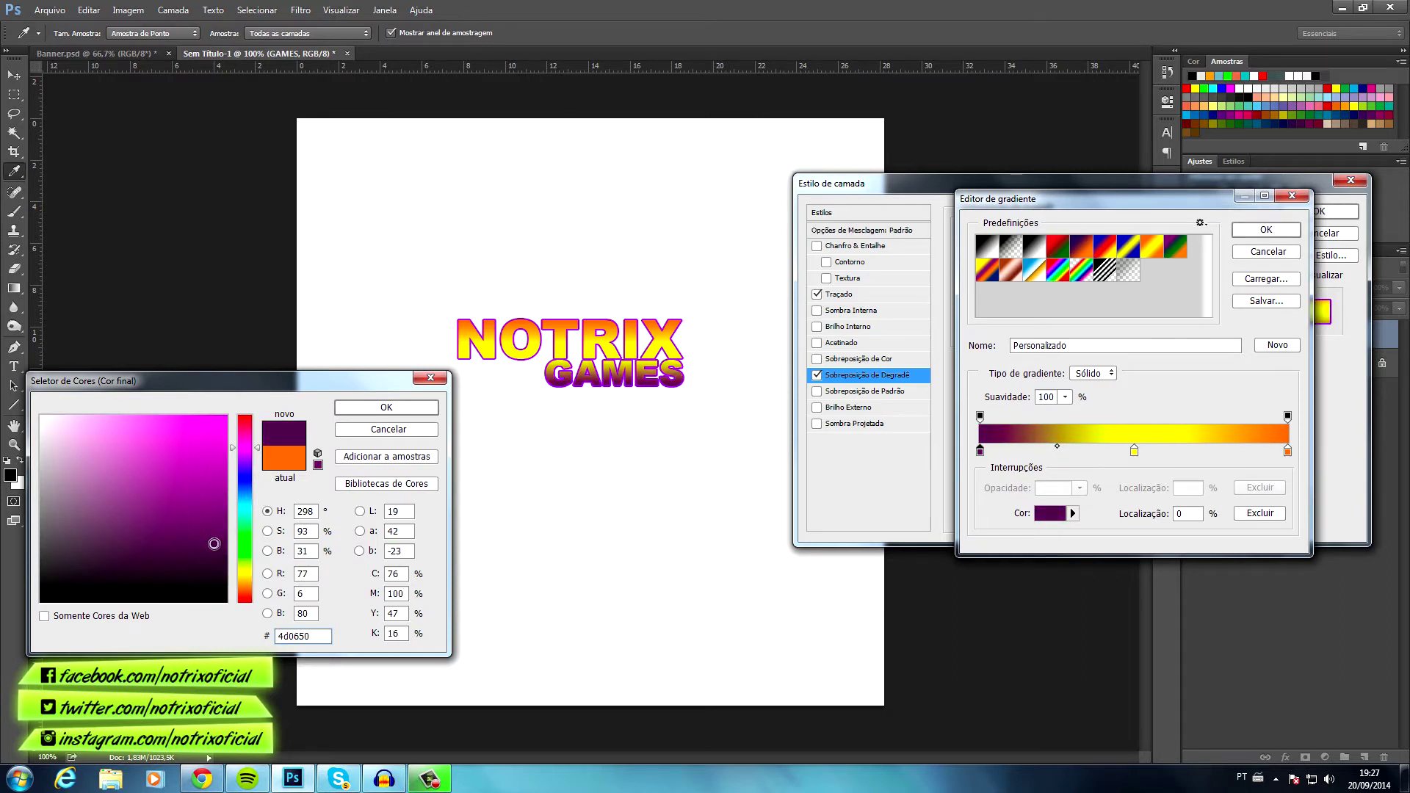
left_click(386, 407)
- Make the gradient's right stop brown, apply it, and enable Drop Shadow
left_click(1288, 451)
double_click(1288, 451)
left_click(129, 575)
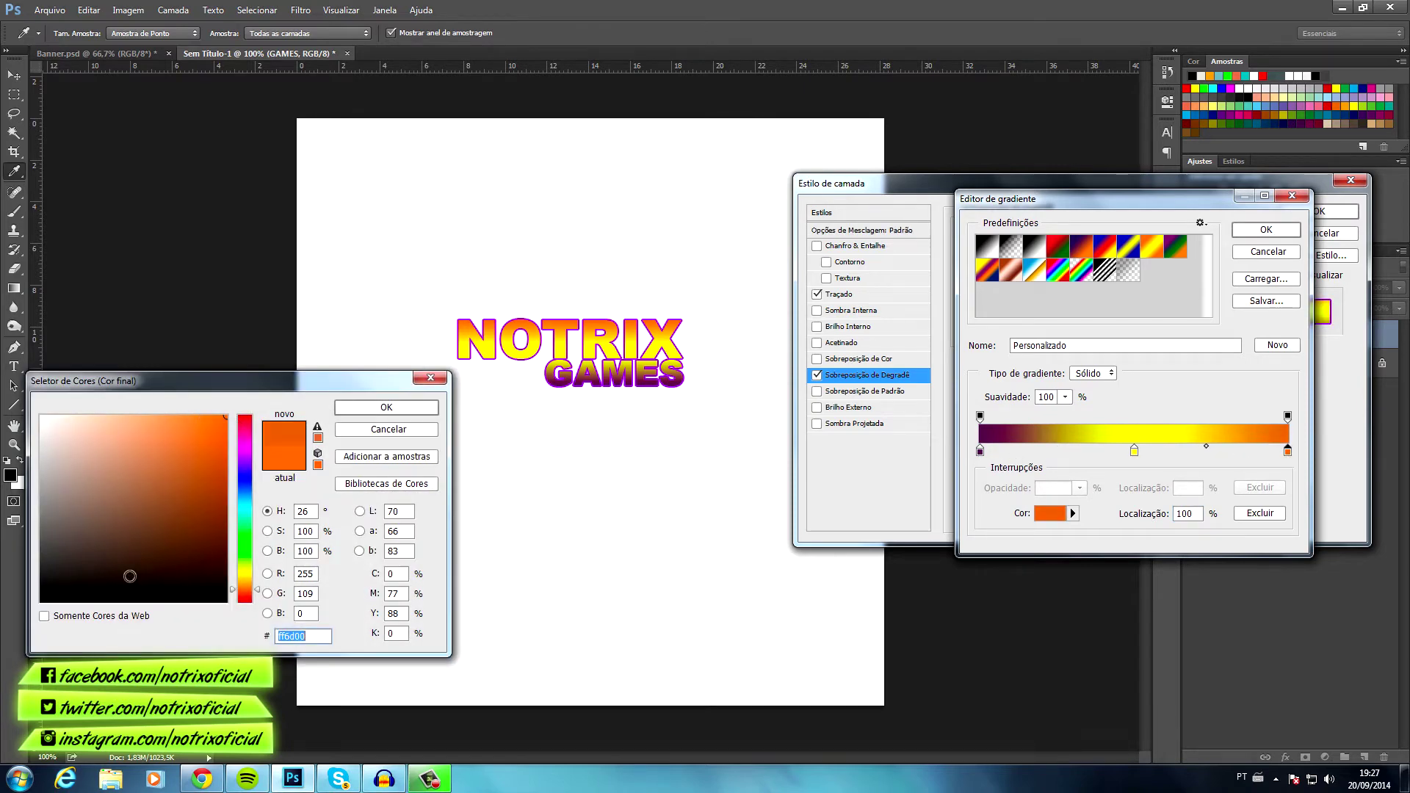
left_click_drag(129, 576, 142, 544)
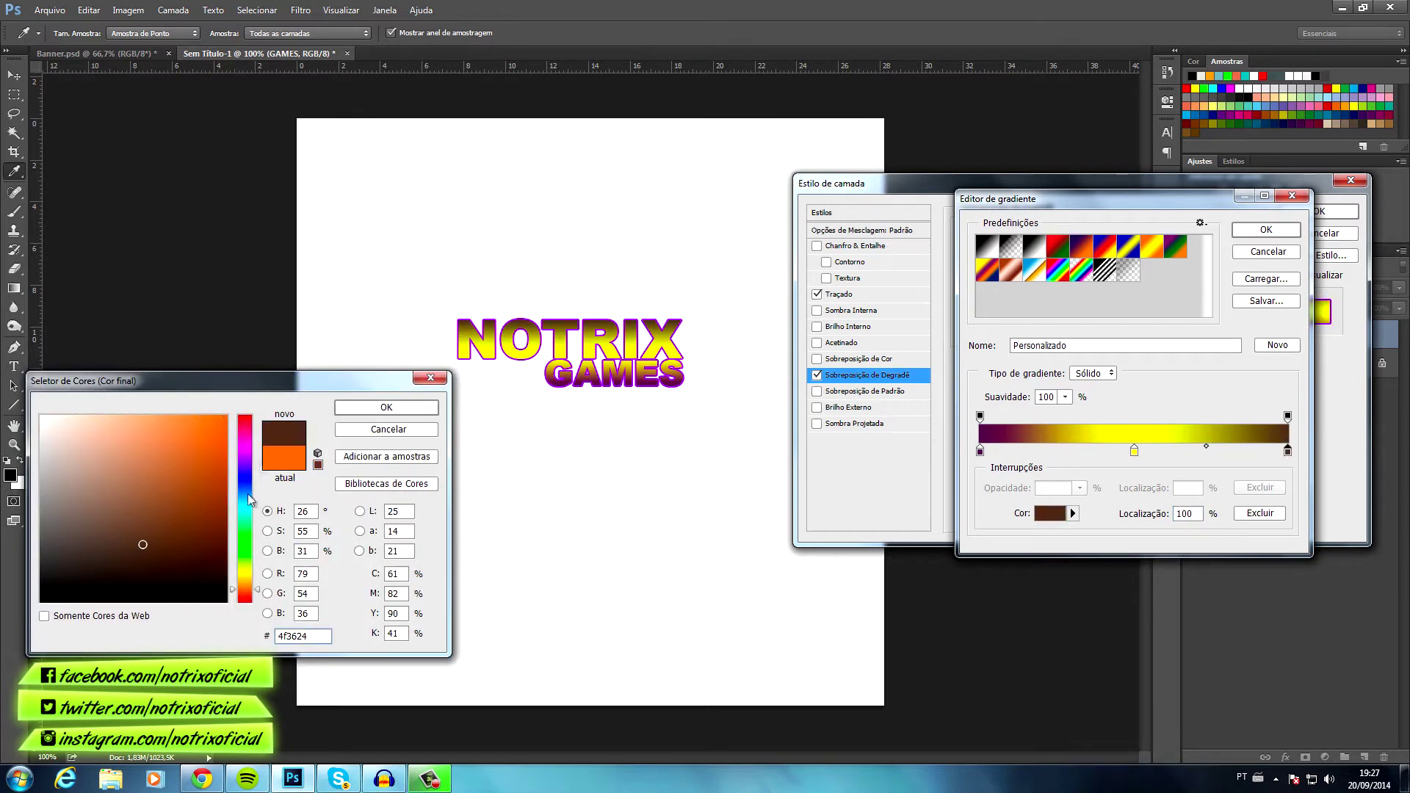
left_click(387, 406)
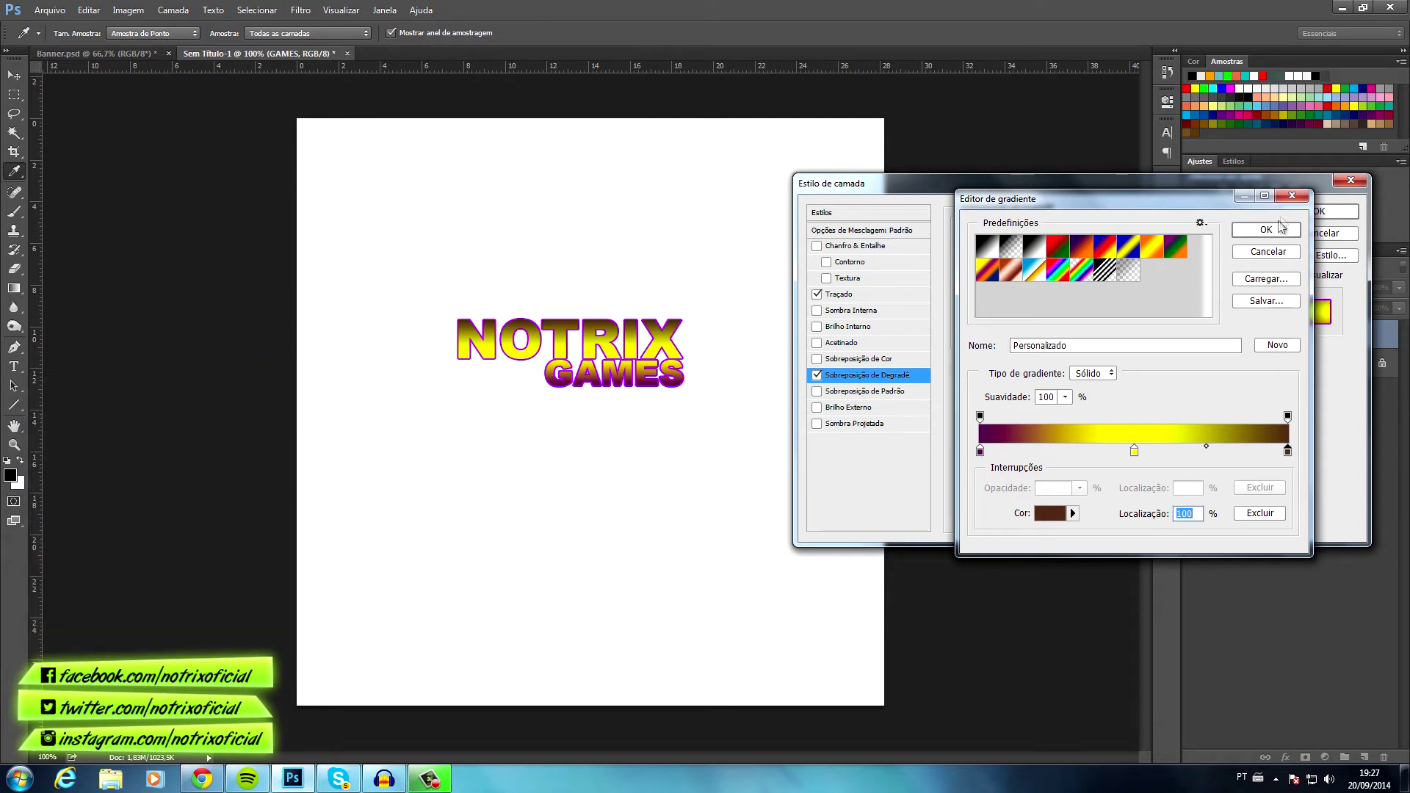
left_click(1279, 229)
left_click(837, 423)
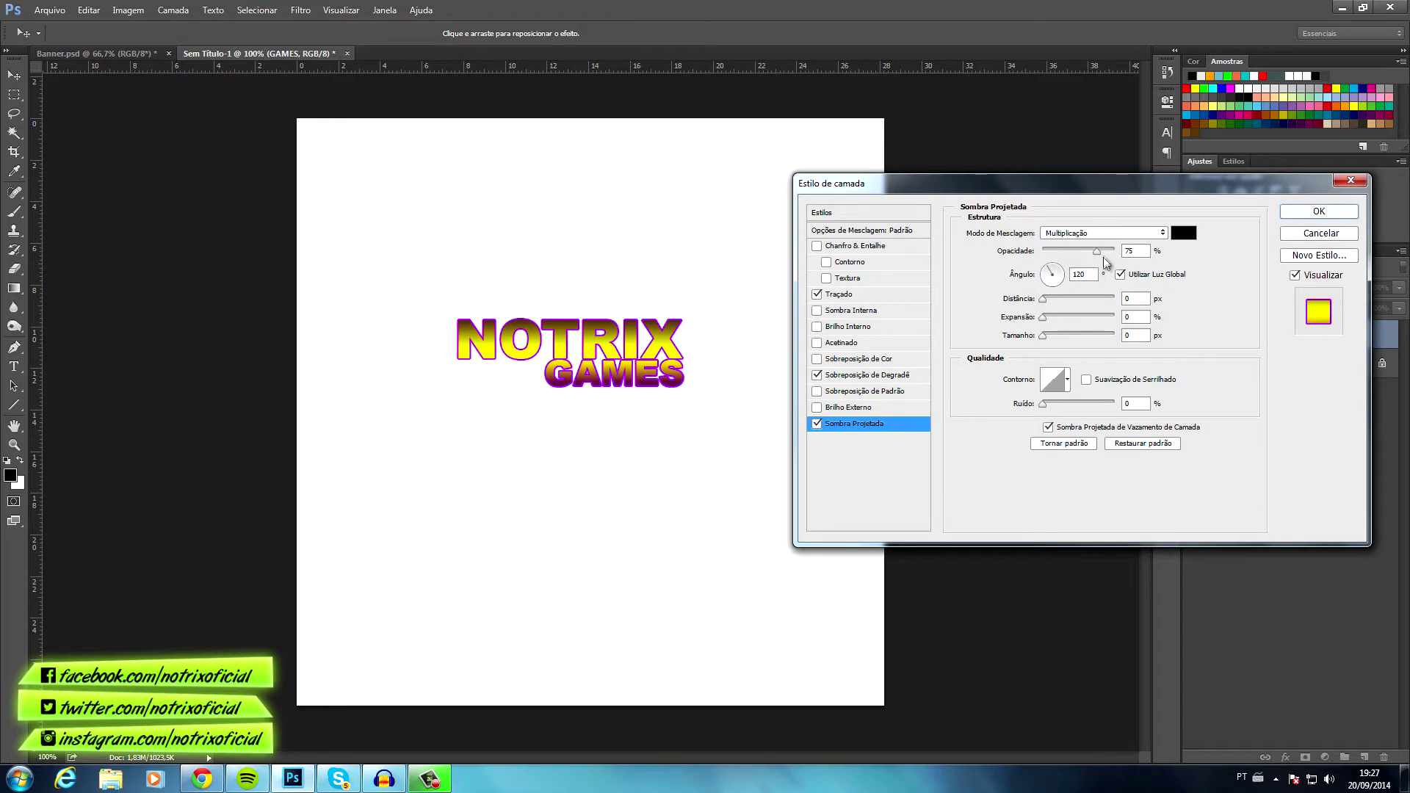
- Set the drop shadow to Normal, opacity 100, distance 8, spread 32, adjust angle, and apply
left_click(1080, 233)
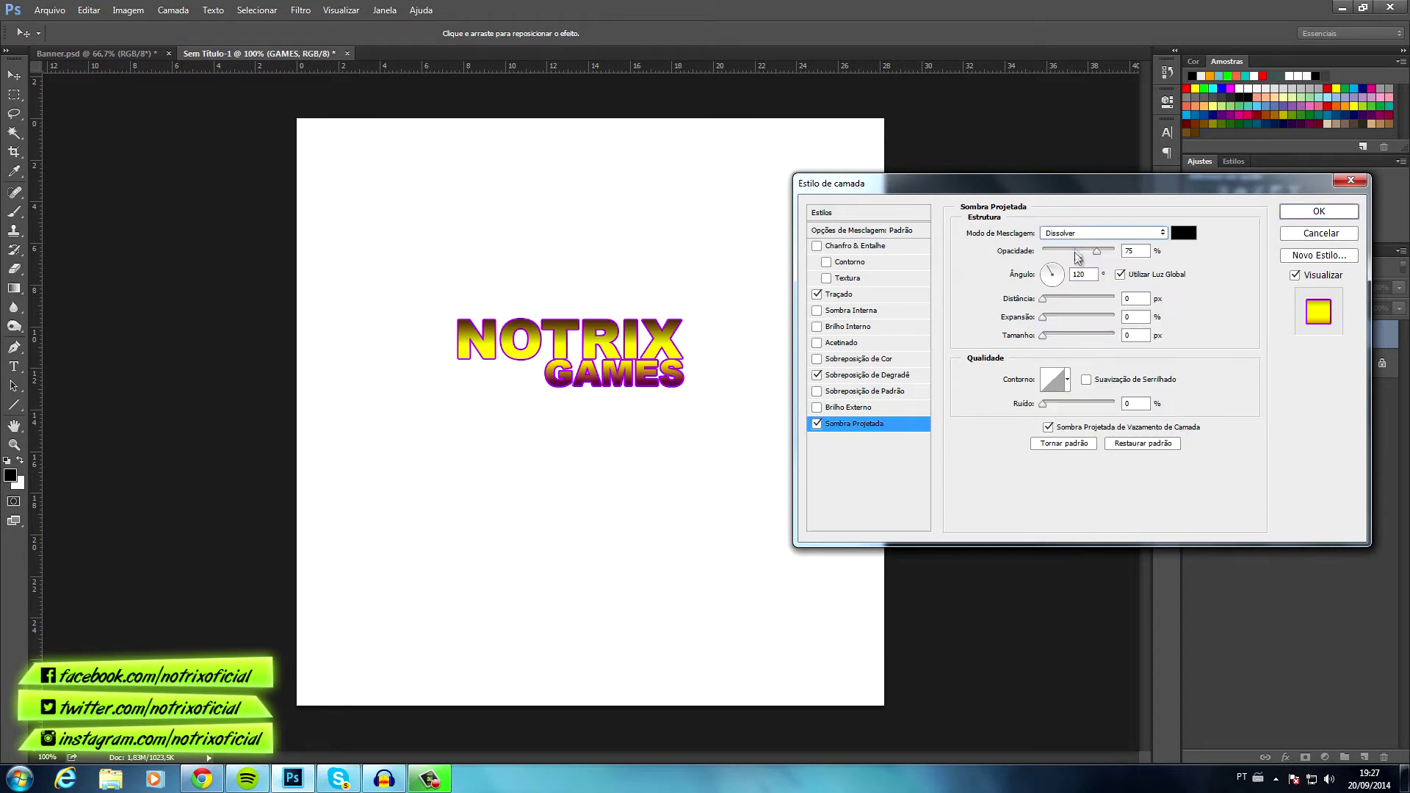
left_click(1078, 233)
left_click(1075, 244)
left_click_drag(1096, 251, 1131, 253)
left_click(819, 376)
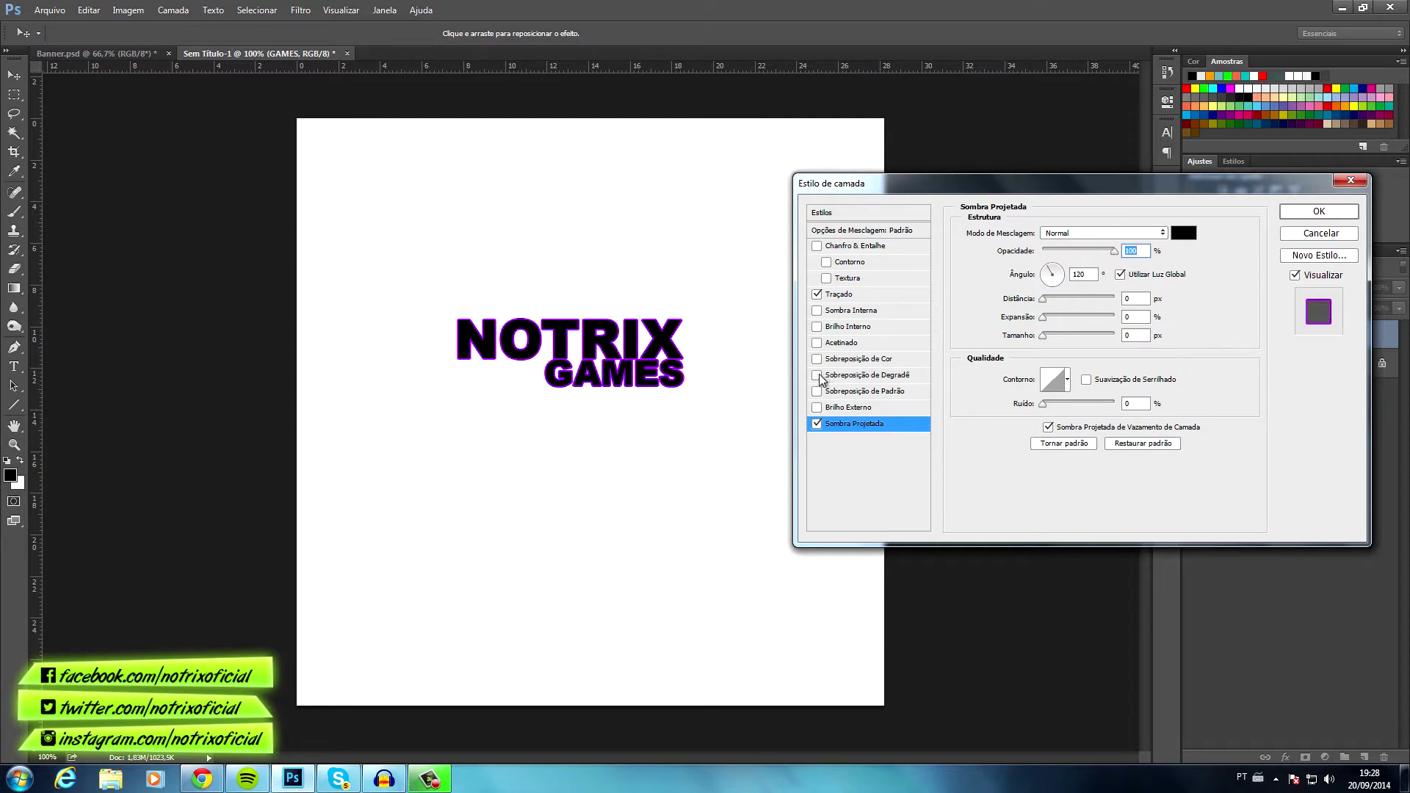
left_click(817, 294)
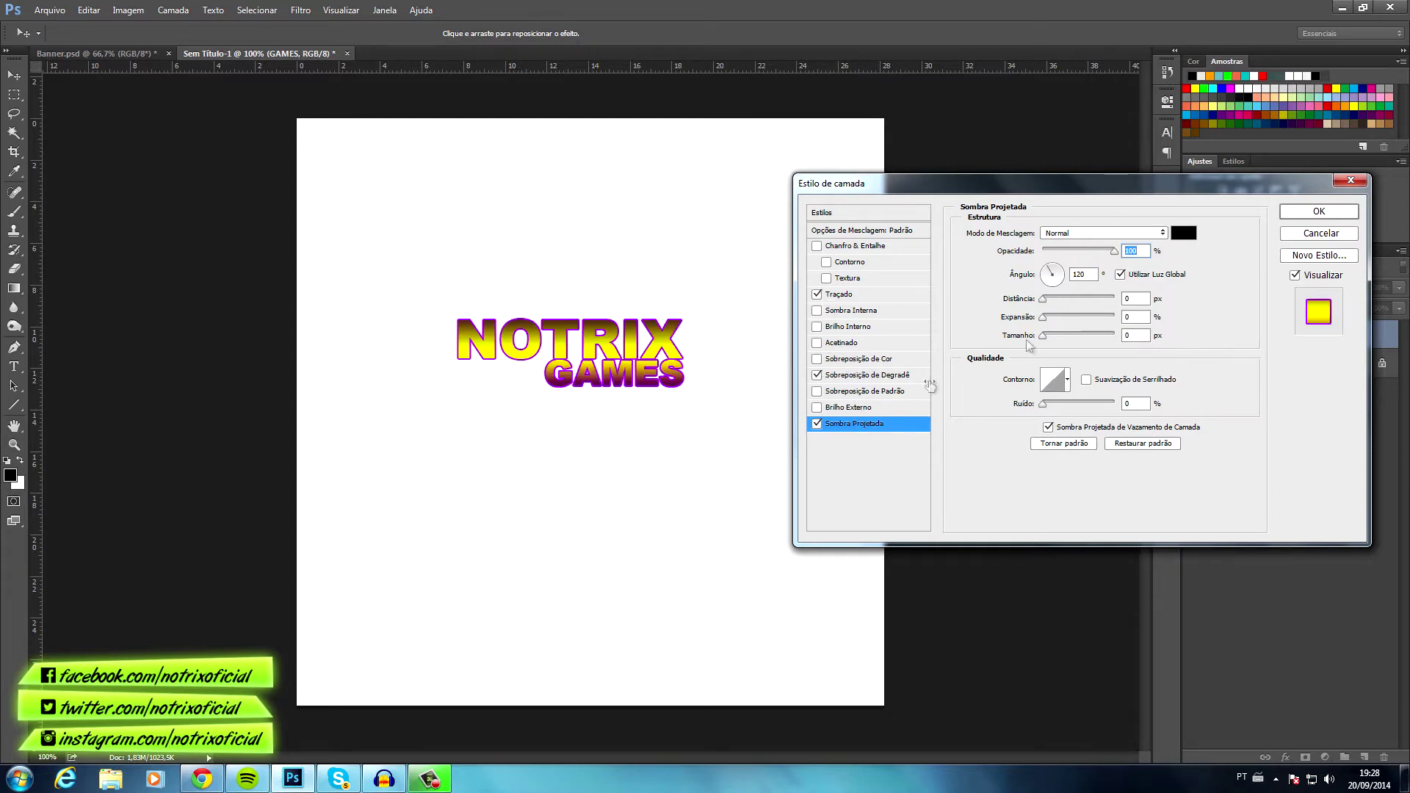
left_click_drag(1044, 299, 1048, 299)
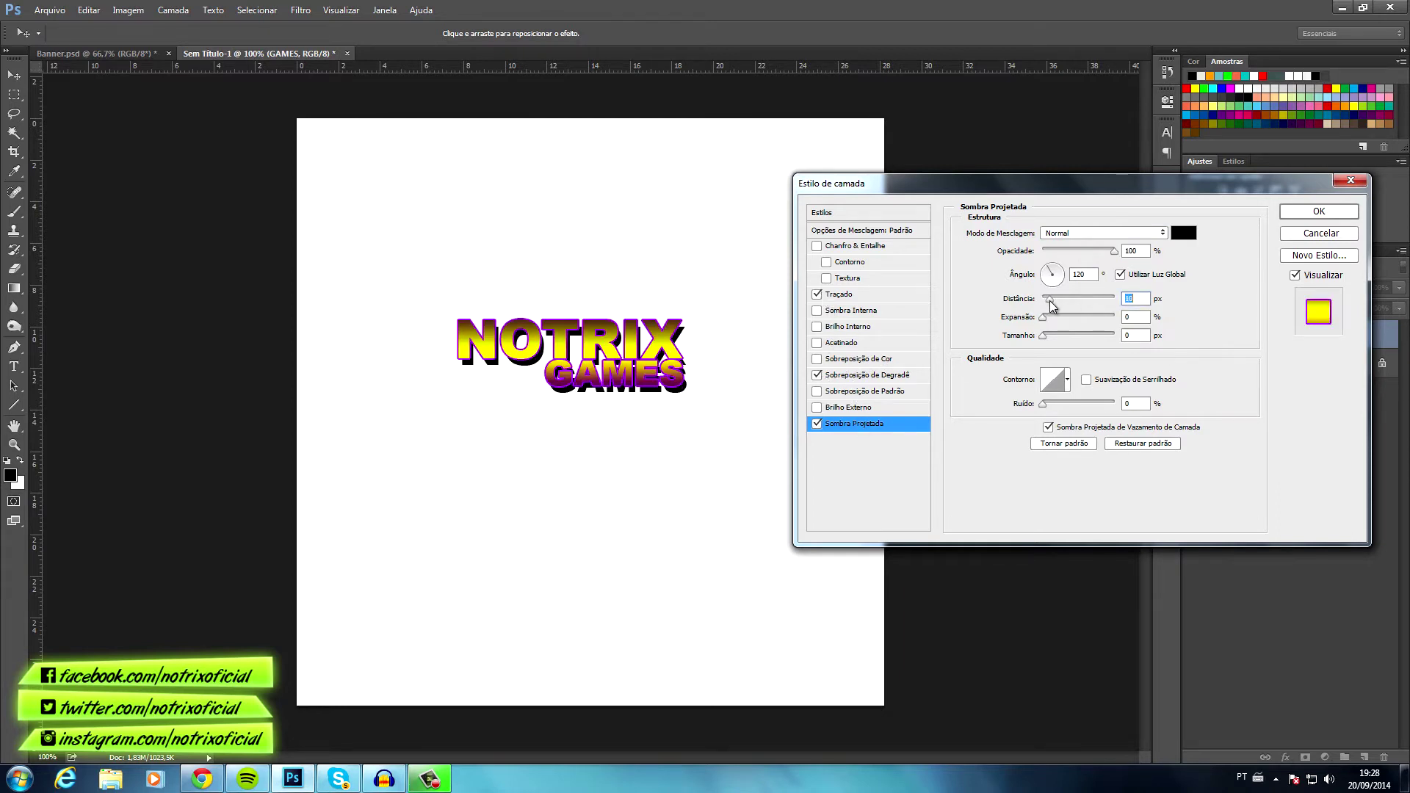
left_click_drag(1045, 317, 1043, 336)
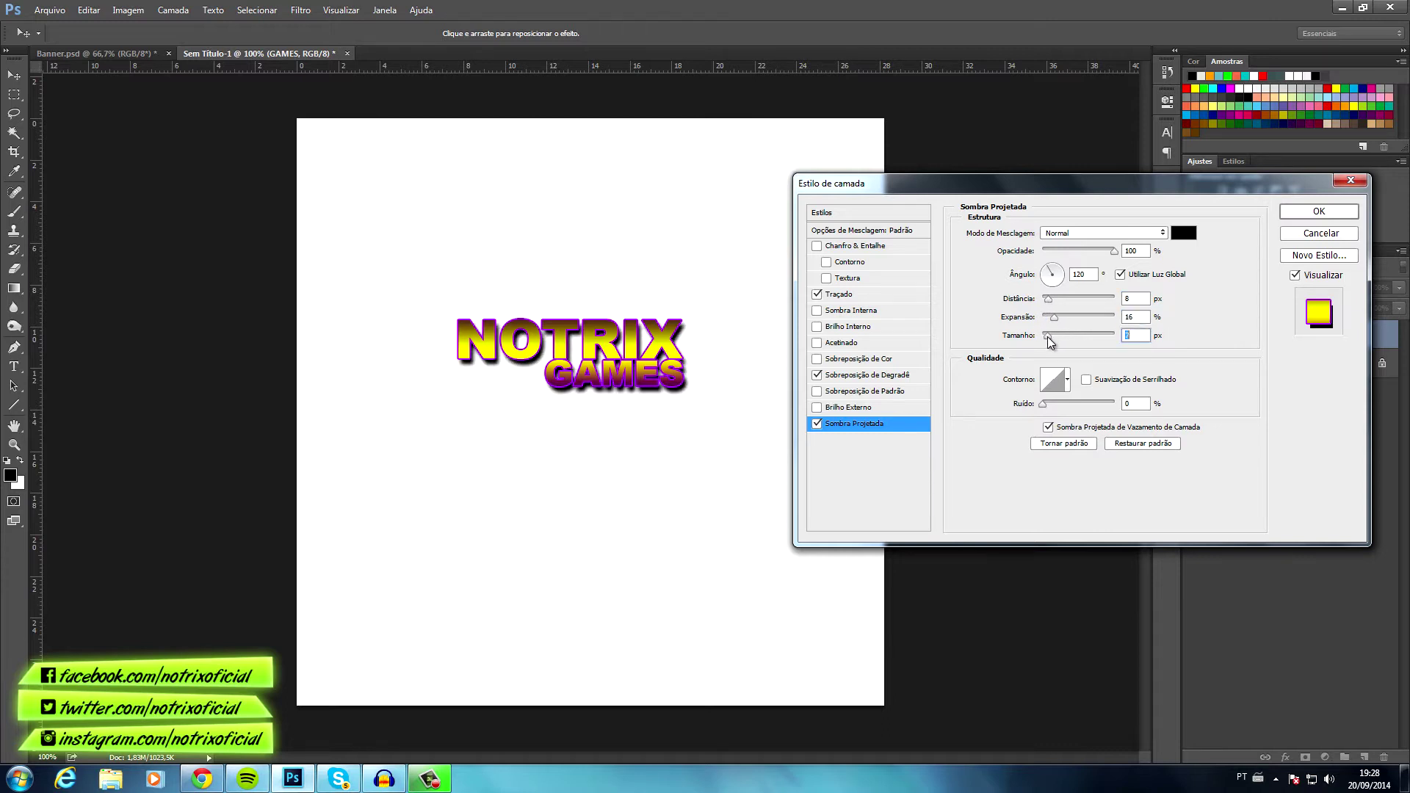
left_click_drag(1054, 317, 1065, 317)
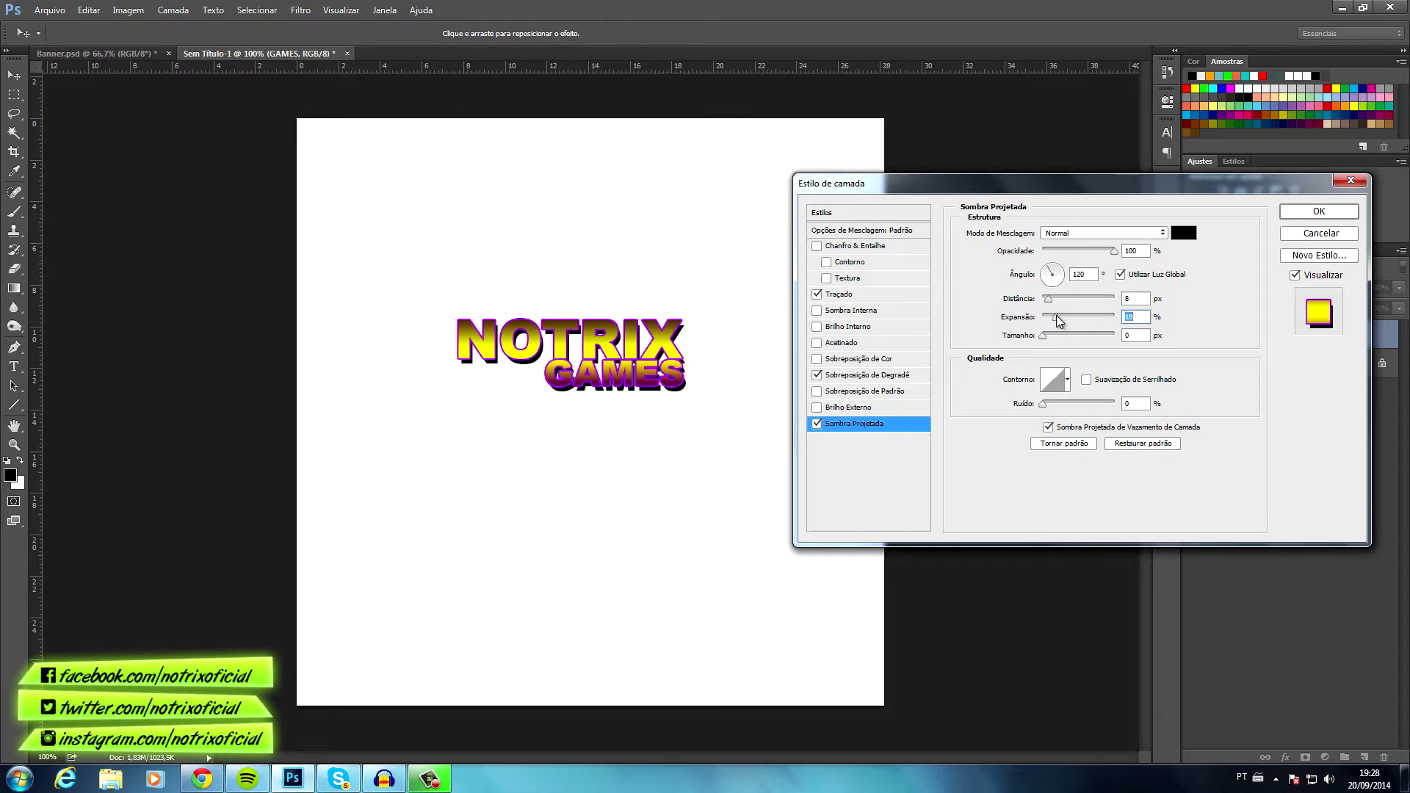
left_click_drag(1046, 269, 1044, 270)
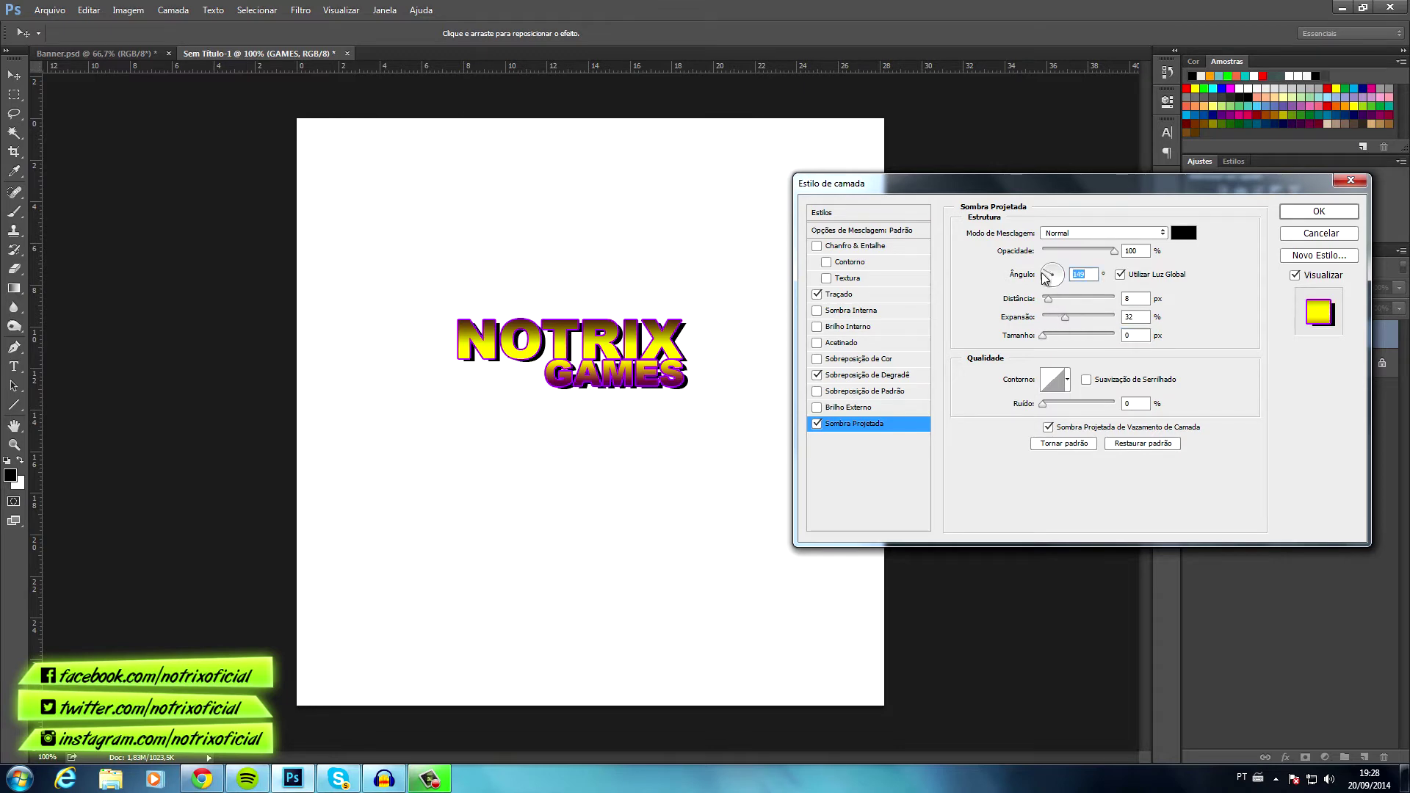
left_click(1289, 213)
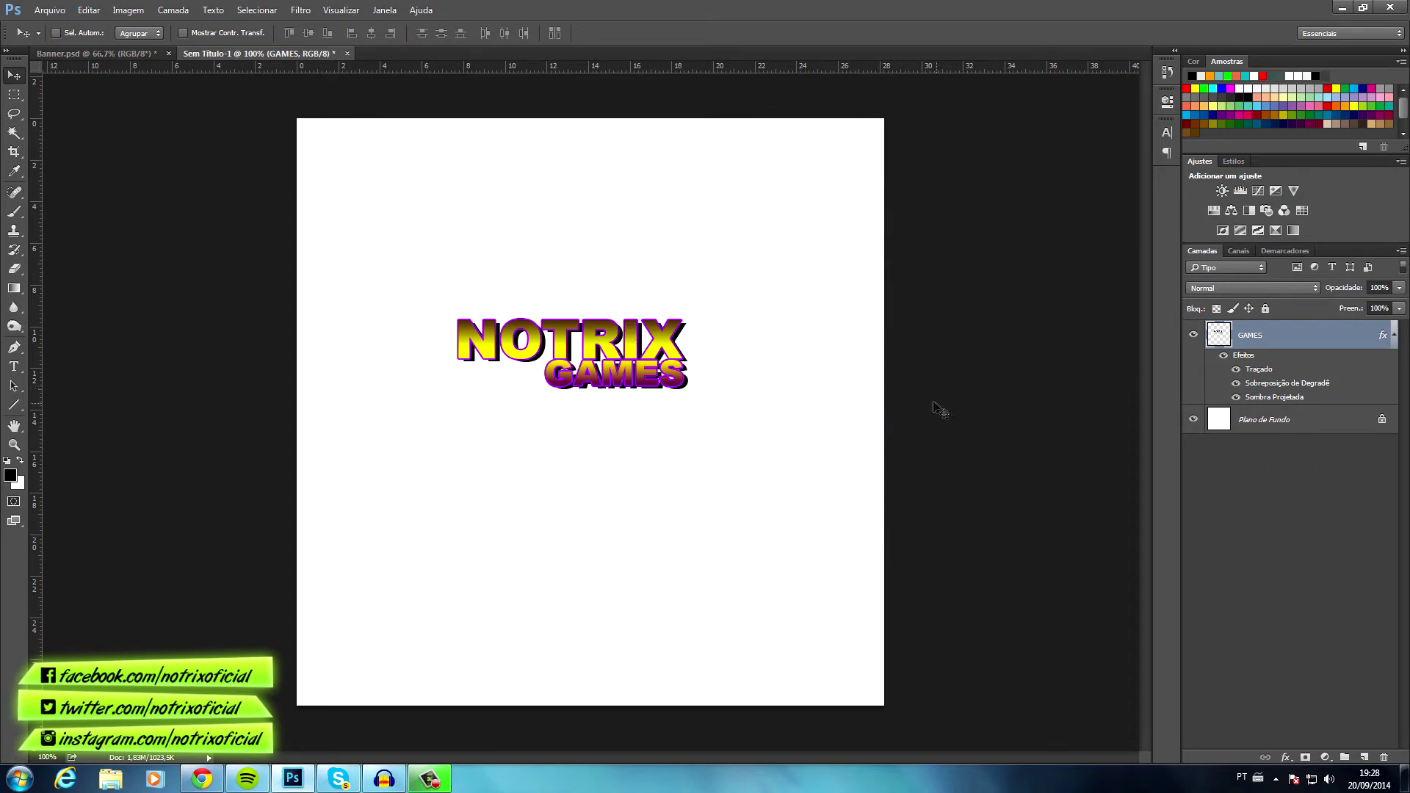
- Save the logo's current effects as a new style named TUTO
double_click(1381, 337)
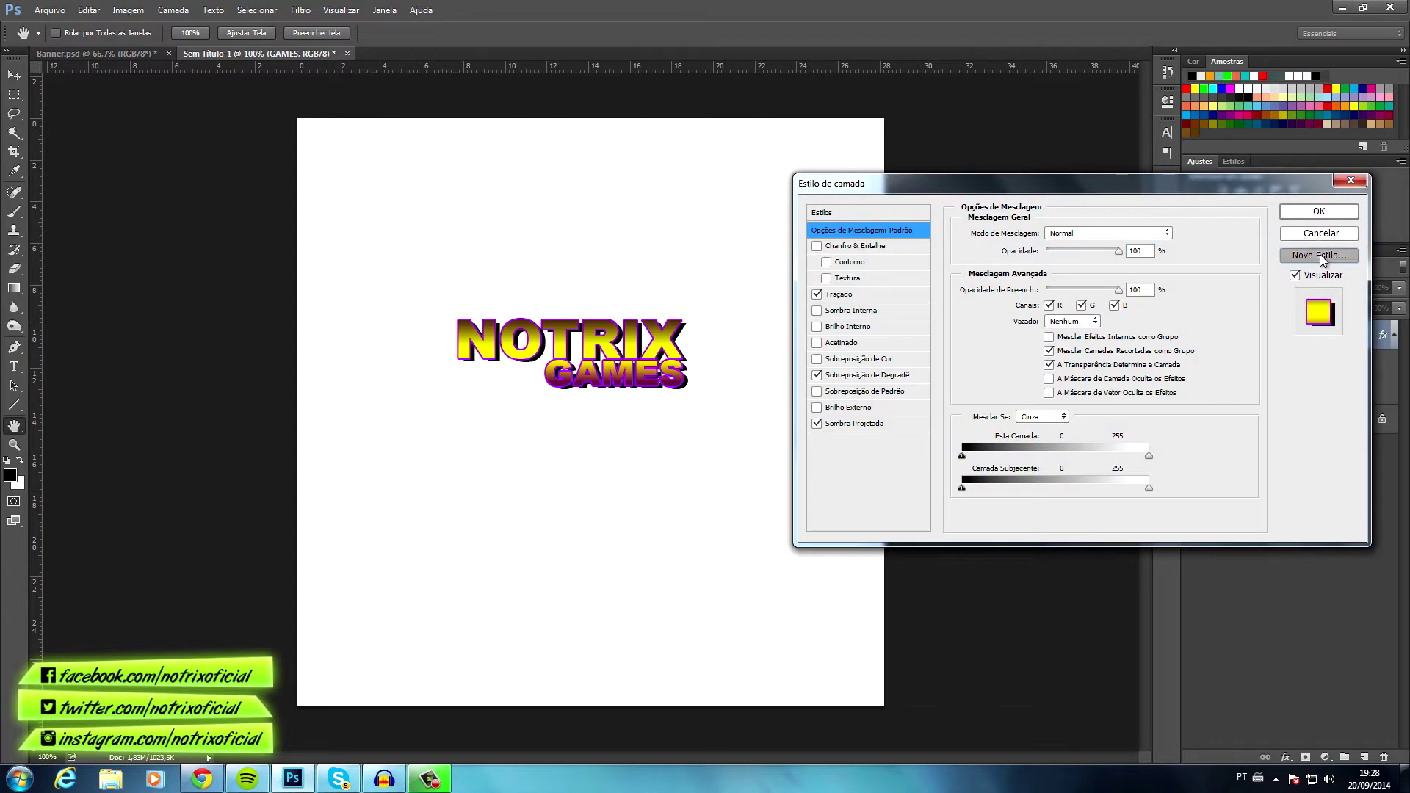
left_click(1319, 254)
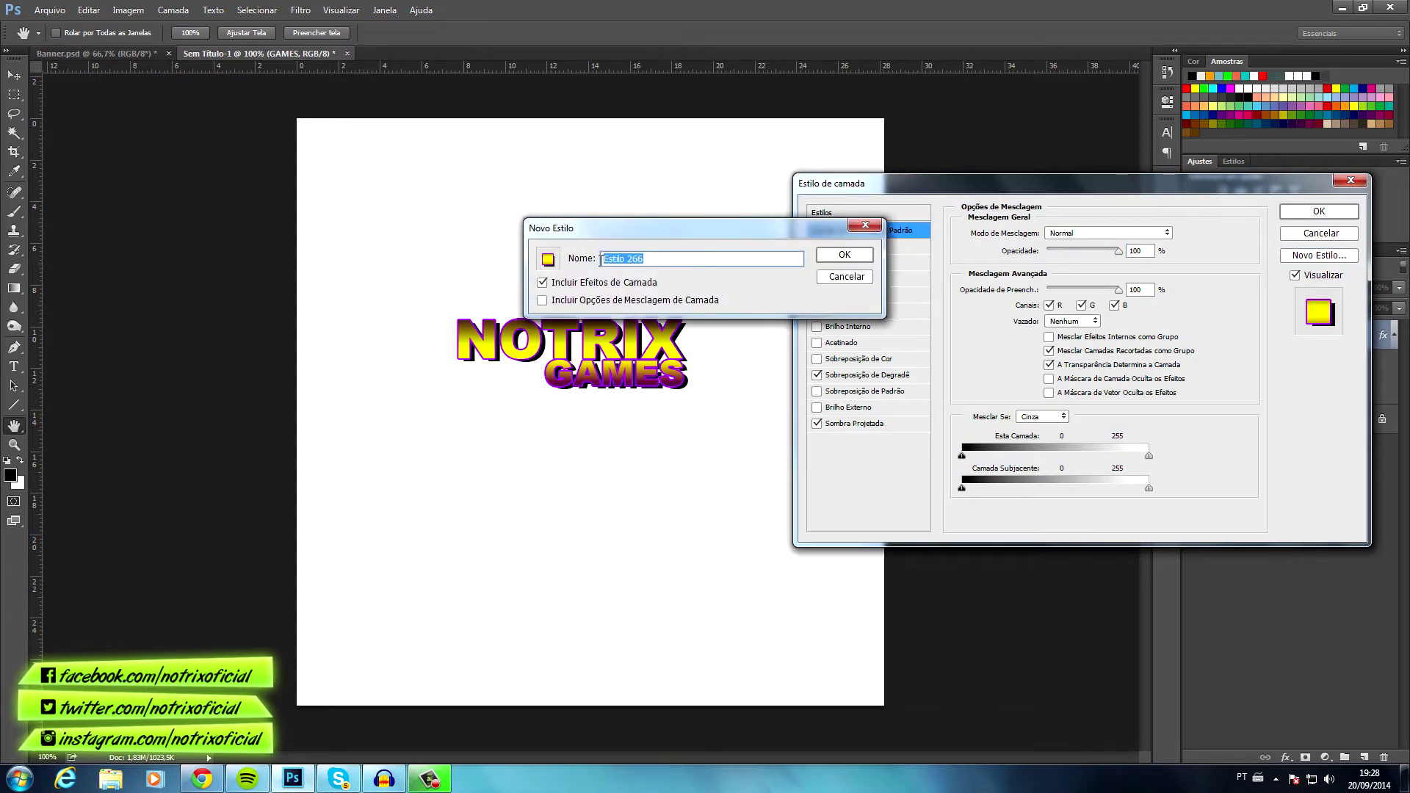
type("TUTO")
left_click(845, 257)
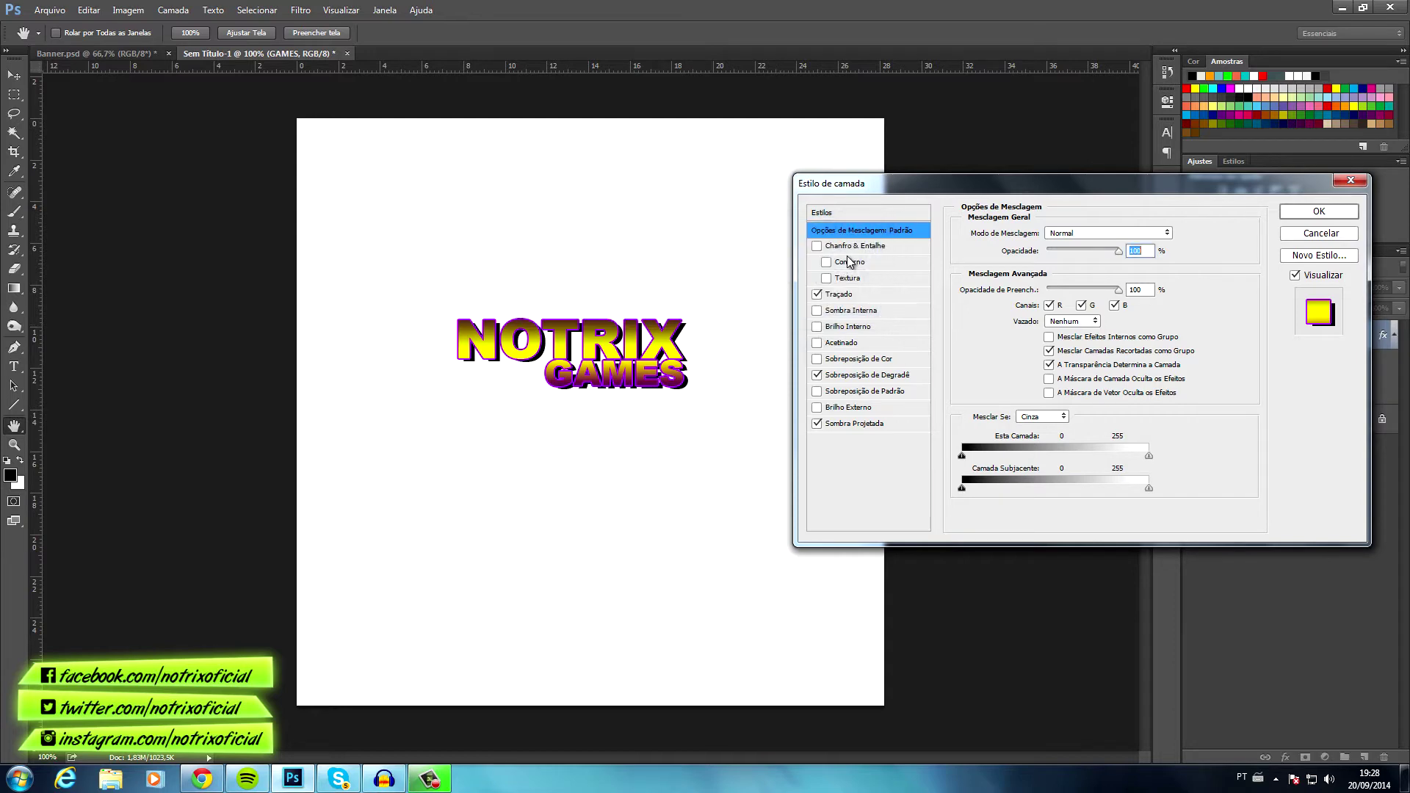
- Apply an orange preset style to the logo and close Layer Style
left_click(828, 213)
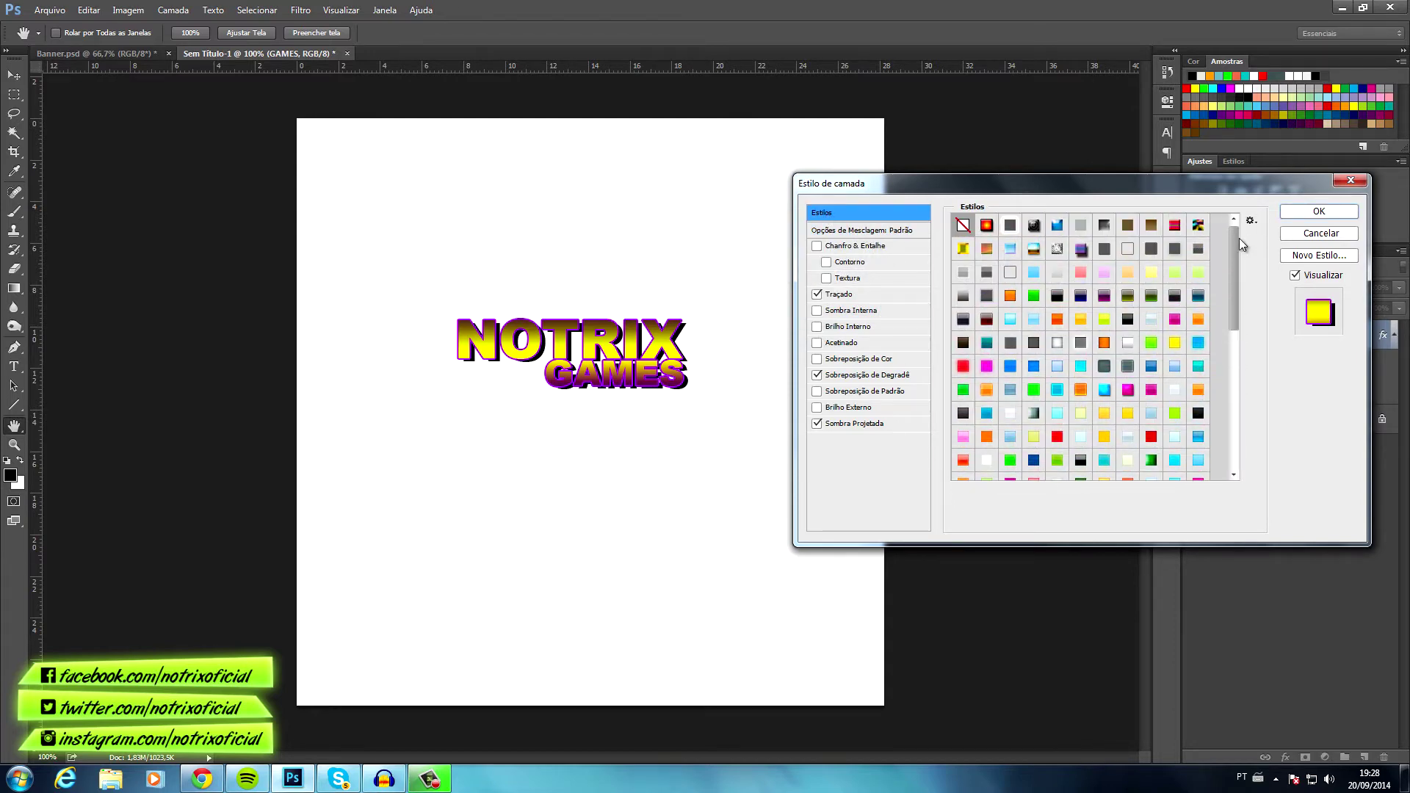
mouse_move(1234, 350)
left_mouse_down()
mouse_move(1112, 474)
mouse_move(1035, 473)
mouse_move(1082, 477)
left_mouse_up()
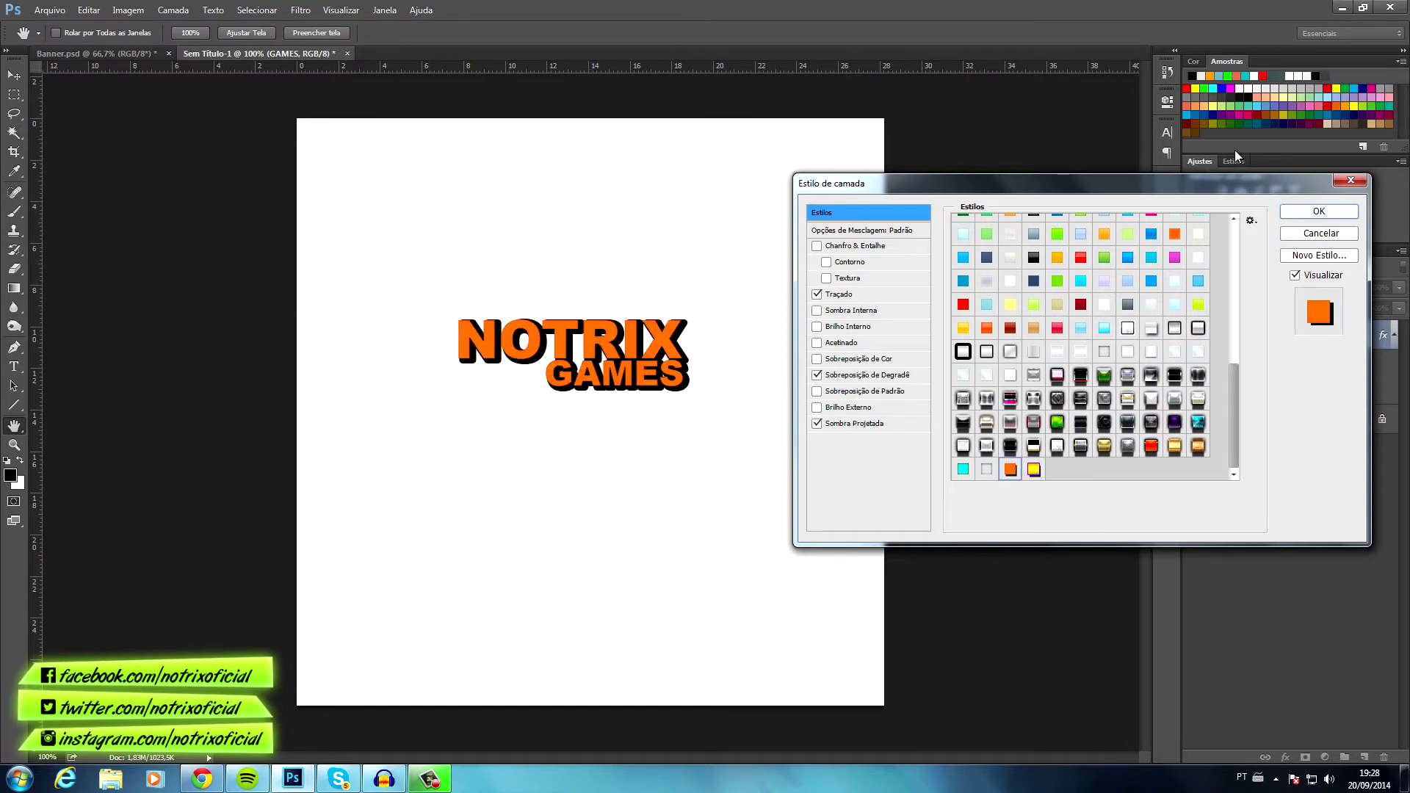
left_click(1319, 211)
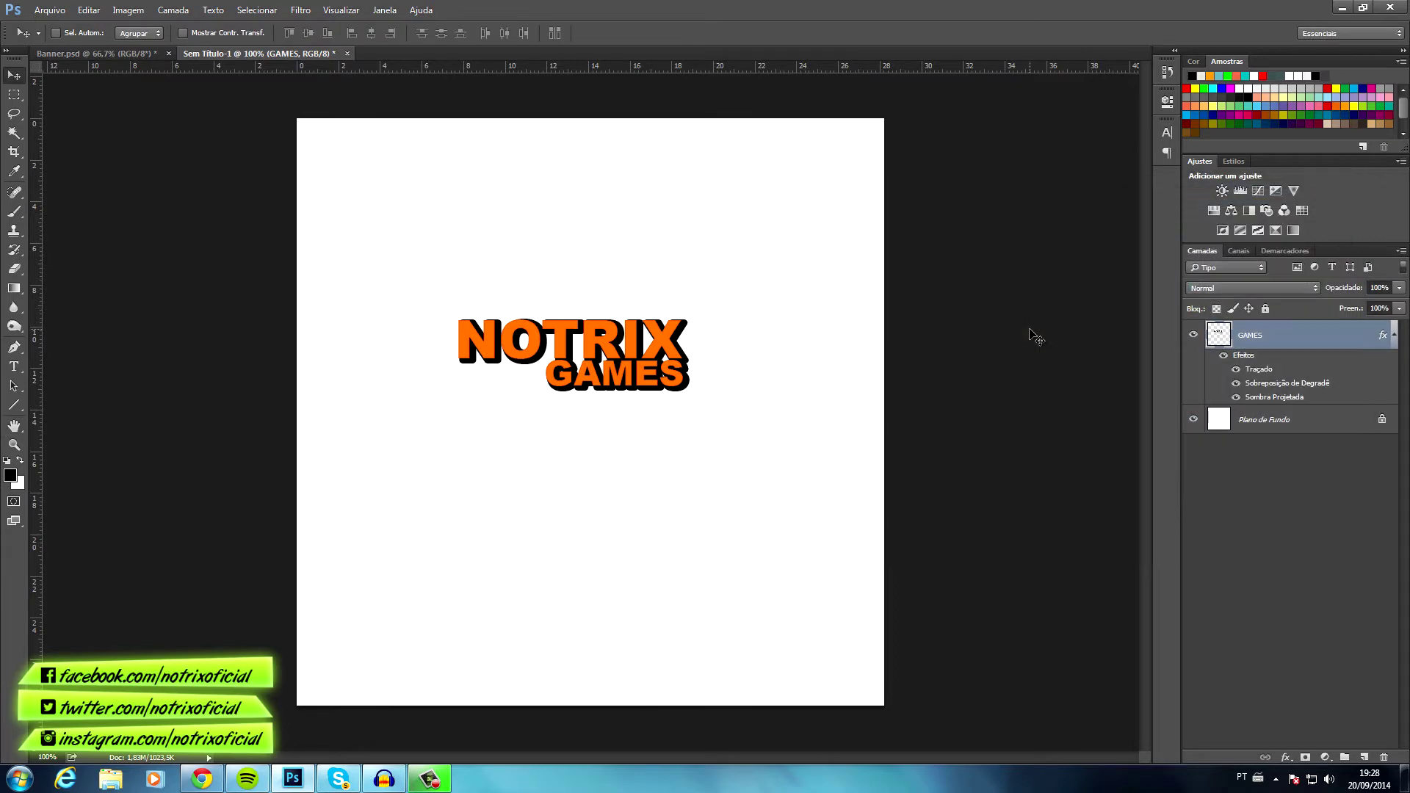
- Rasterize the GAMES layer's style into plain pixels and bring up the Edit menu
left_click(1394, 335)
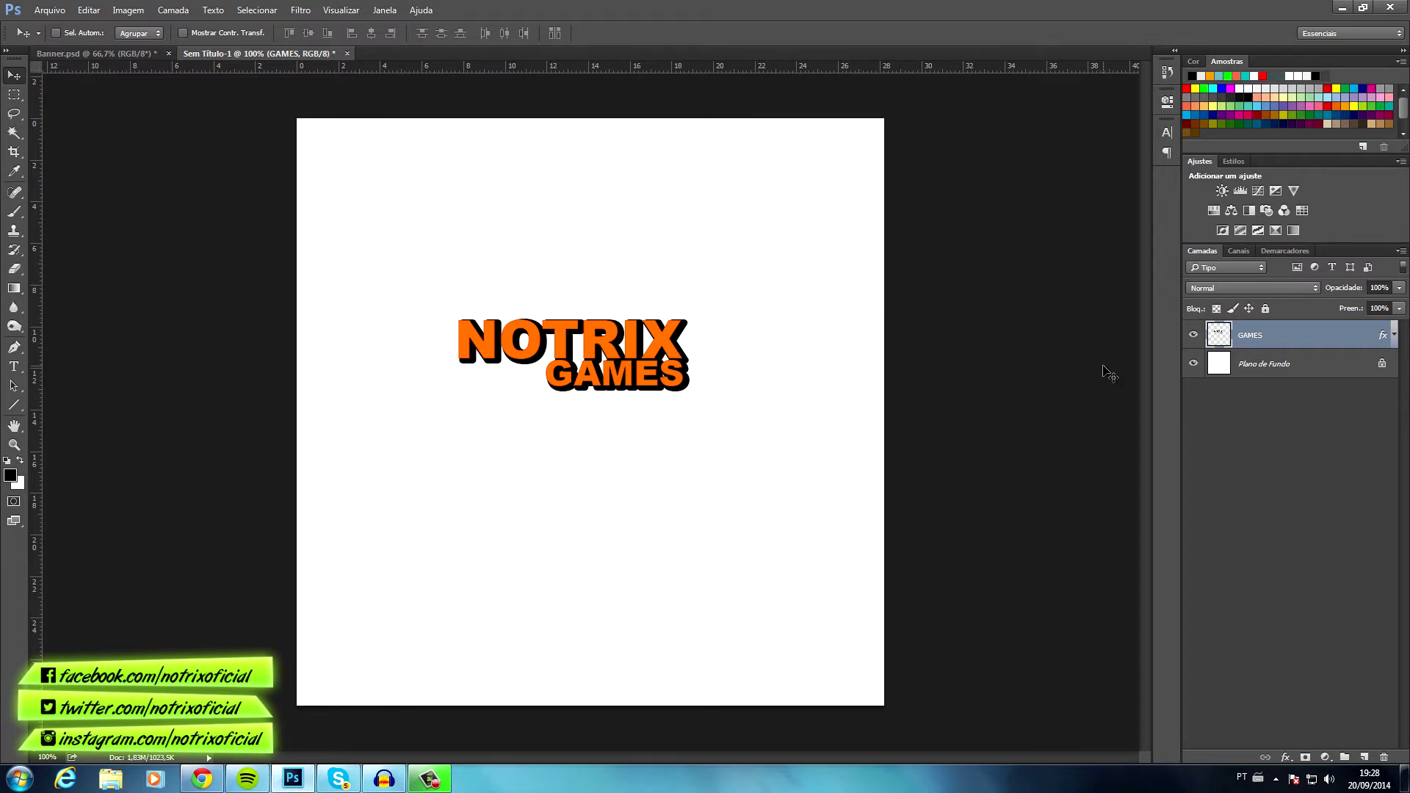
right_click(1313, 338)
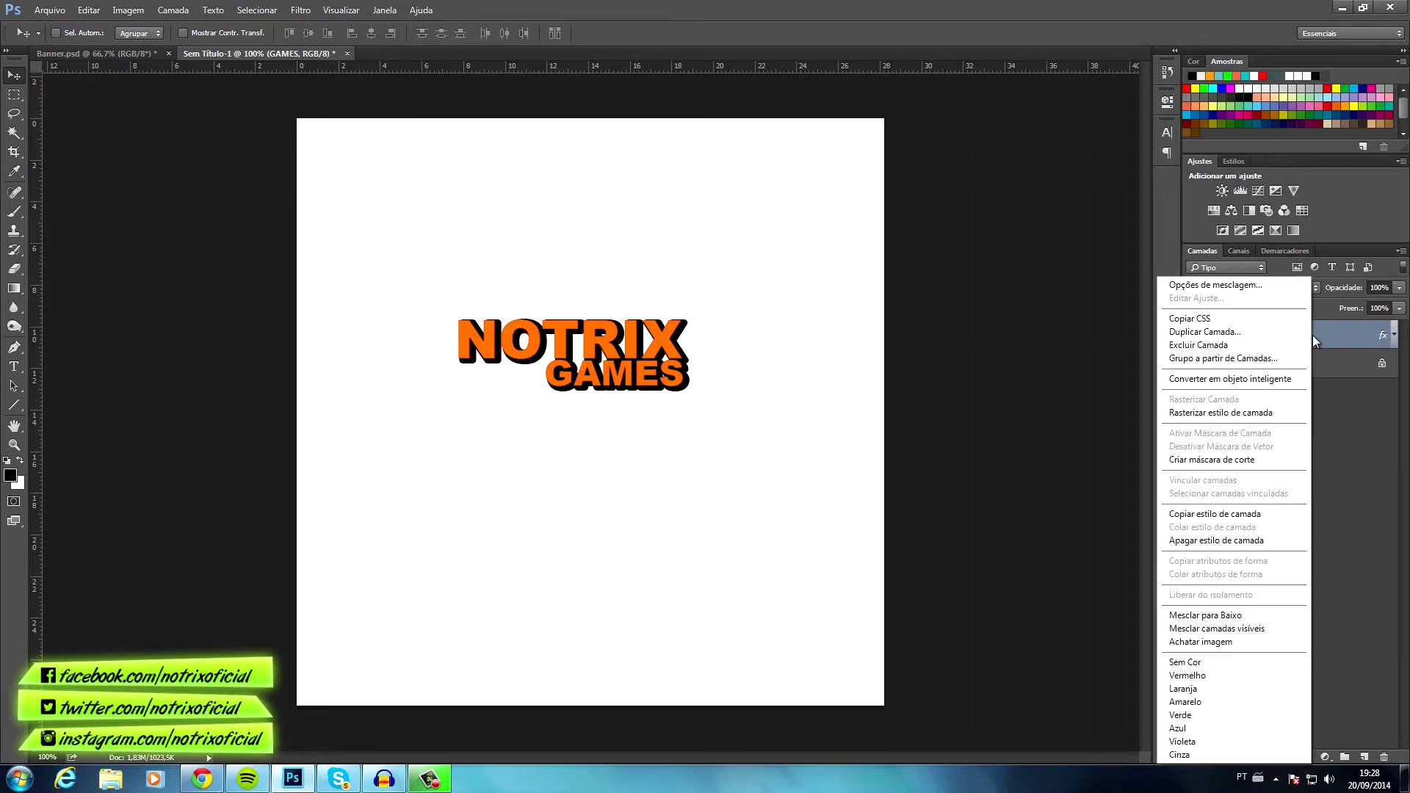
left_click(1221, 414)
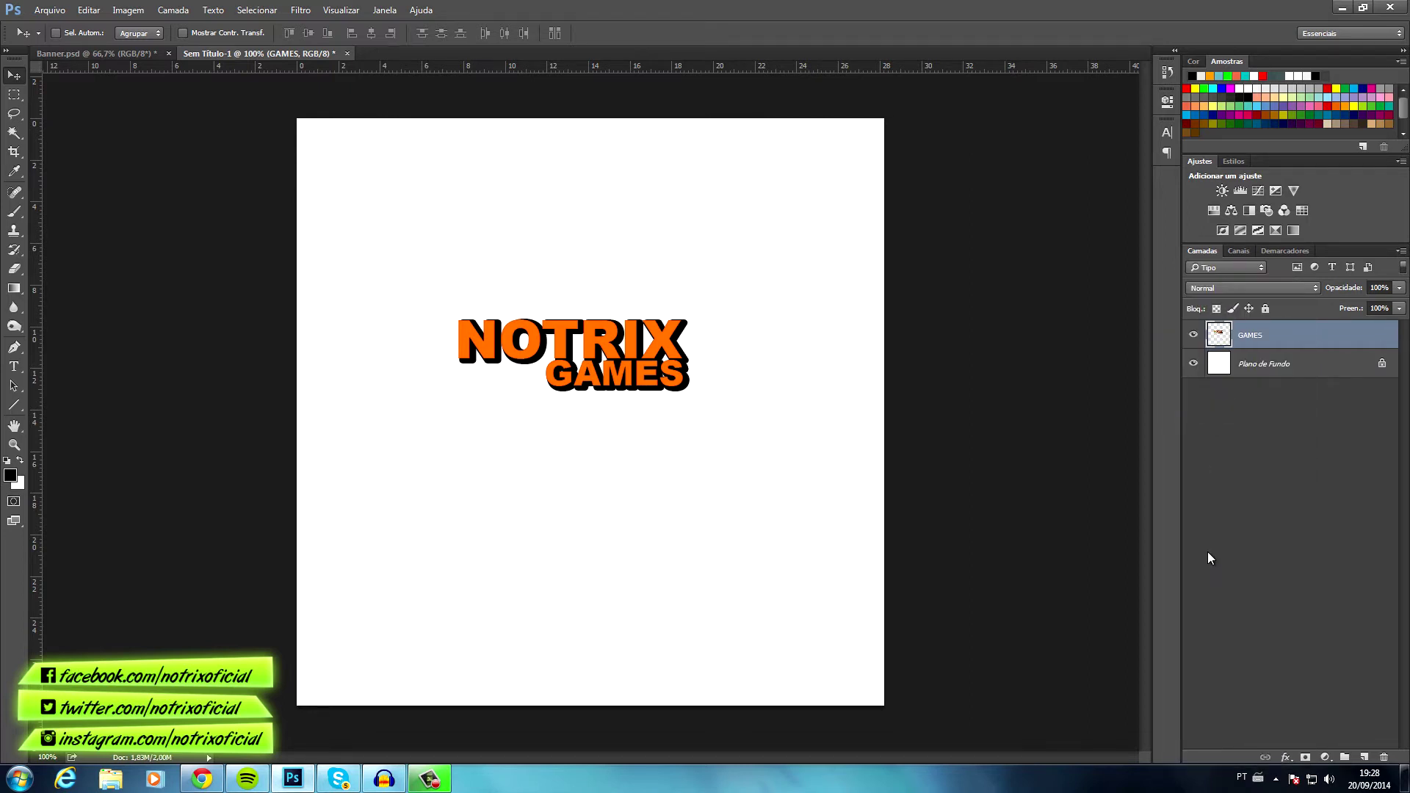
left_click(1195, 335)
left_click(89, 9)
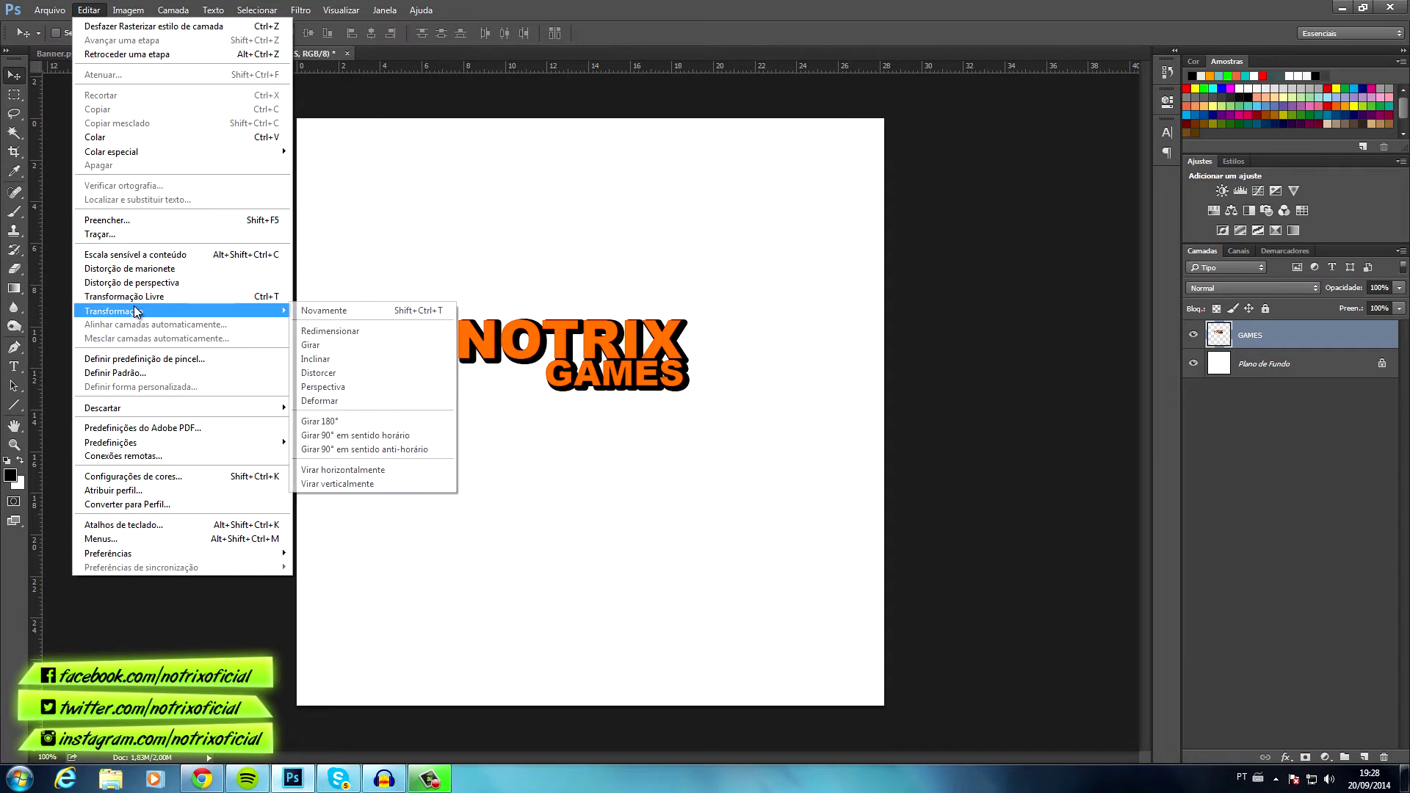
mouse_move(113, 311)
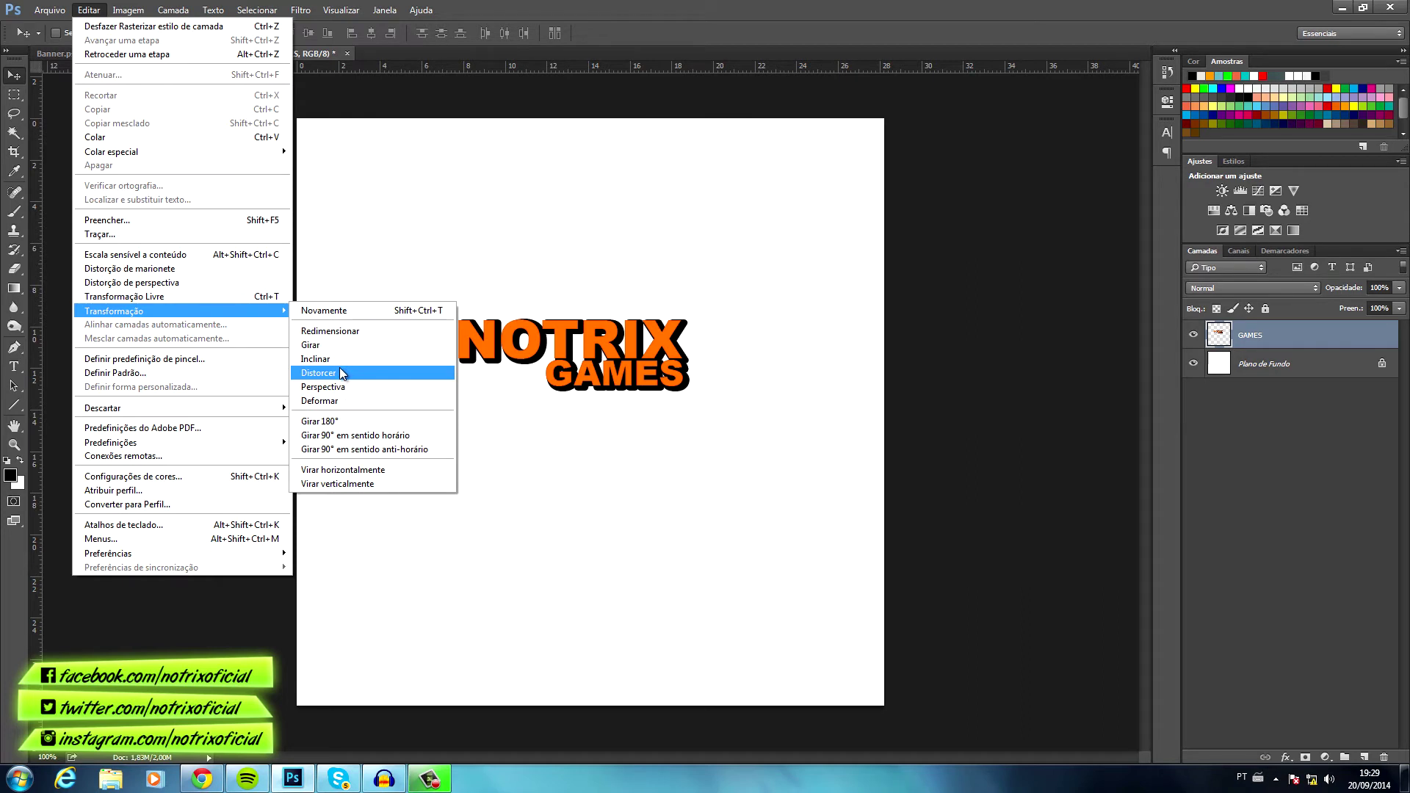
left_click(340, 387)
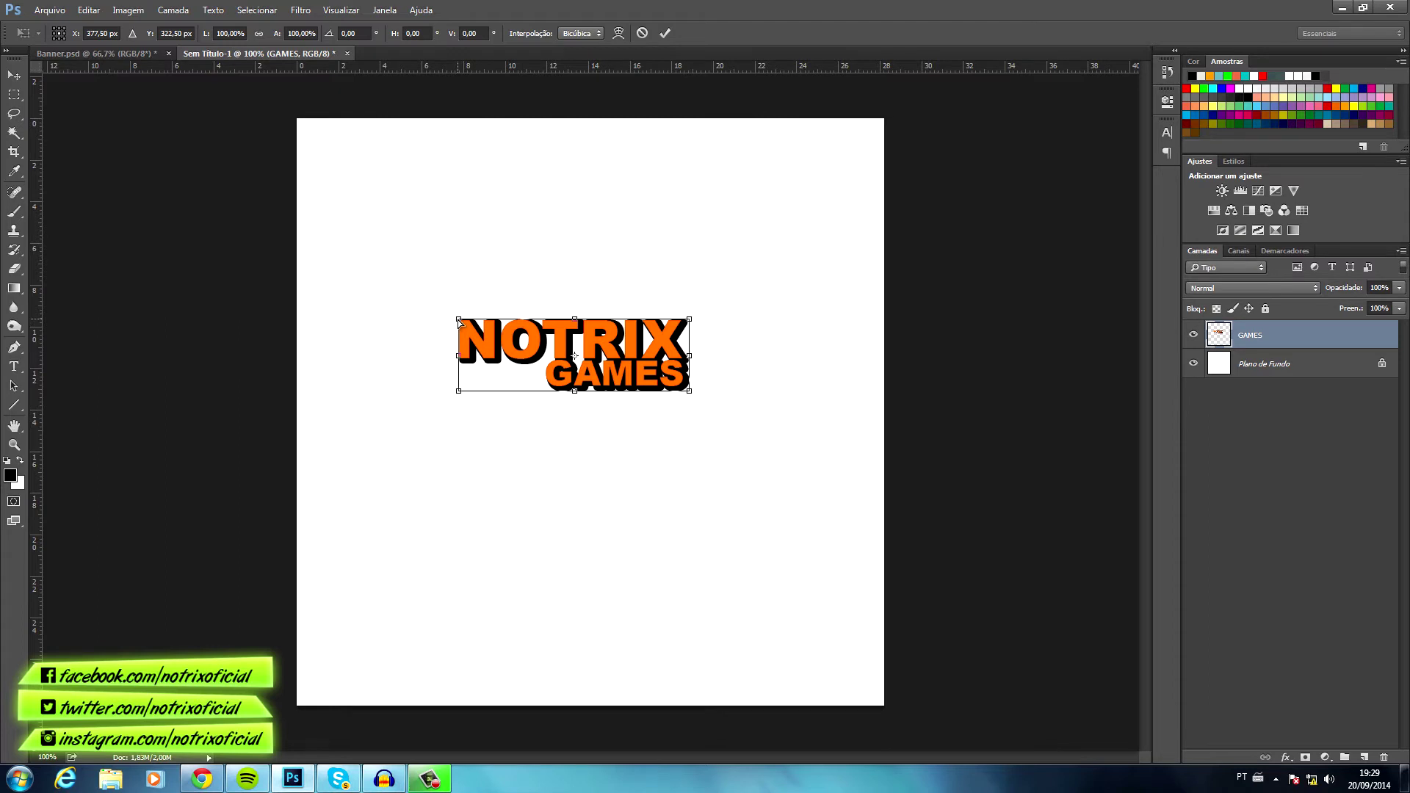
left_click_drag(459, 321, 499, 320)
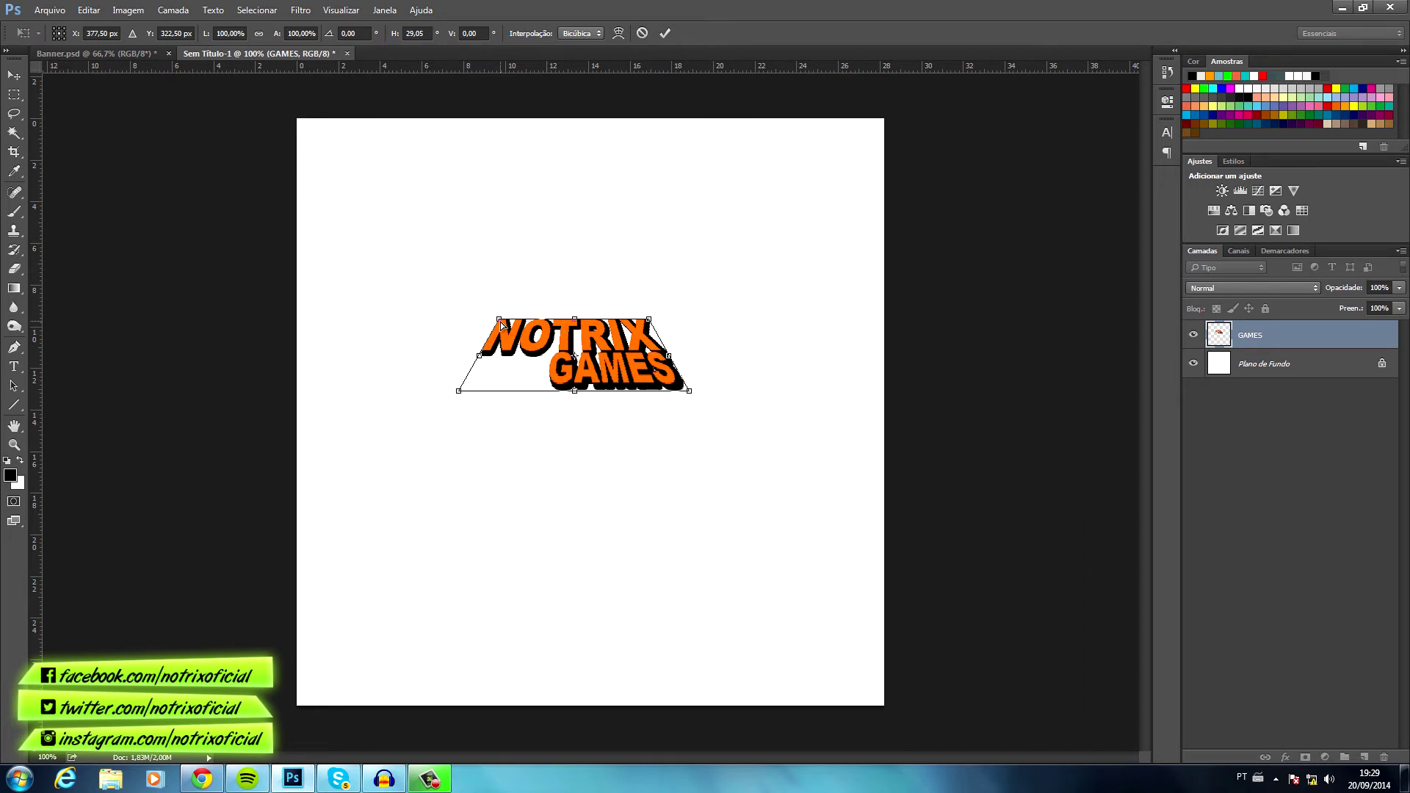
left_click_drag(501, 323, 466, 320)
left_click_drag(459, 392, 478, 394)
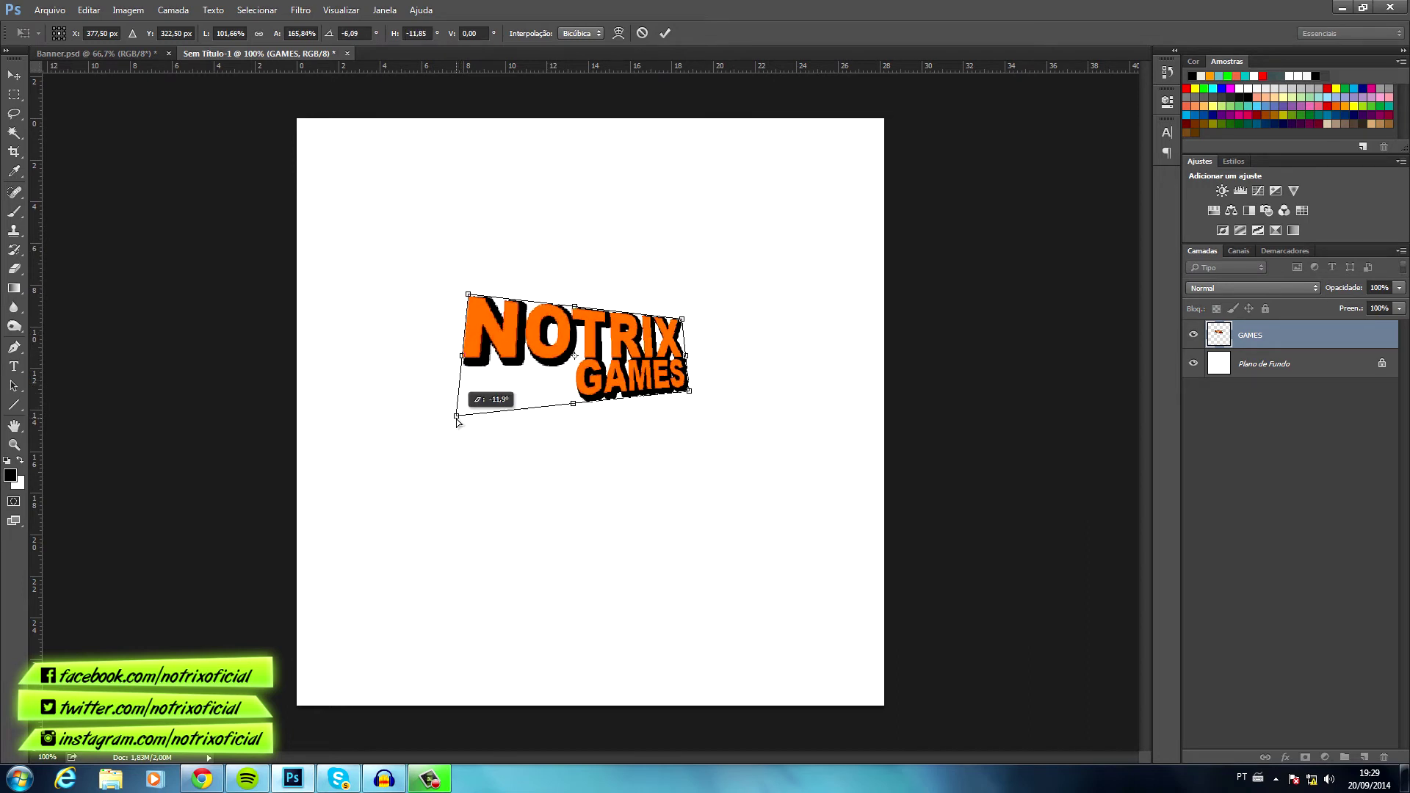
mouse_move(689, 391)
left_mouse_down()
mouse_move(690, 416)
mouse_move(689, 389)
left_mouse_up()
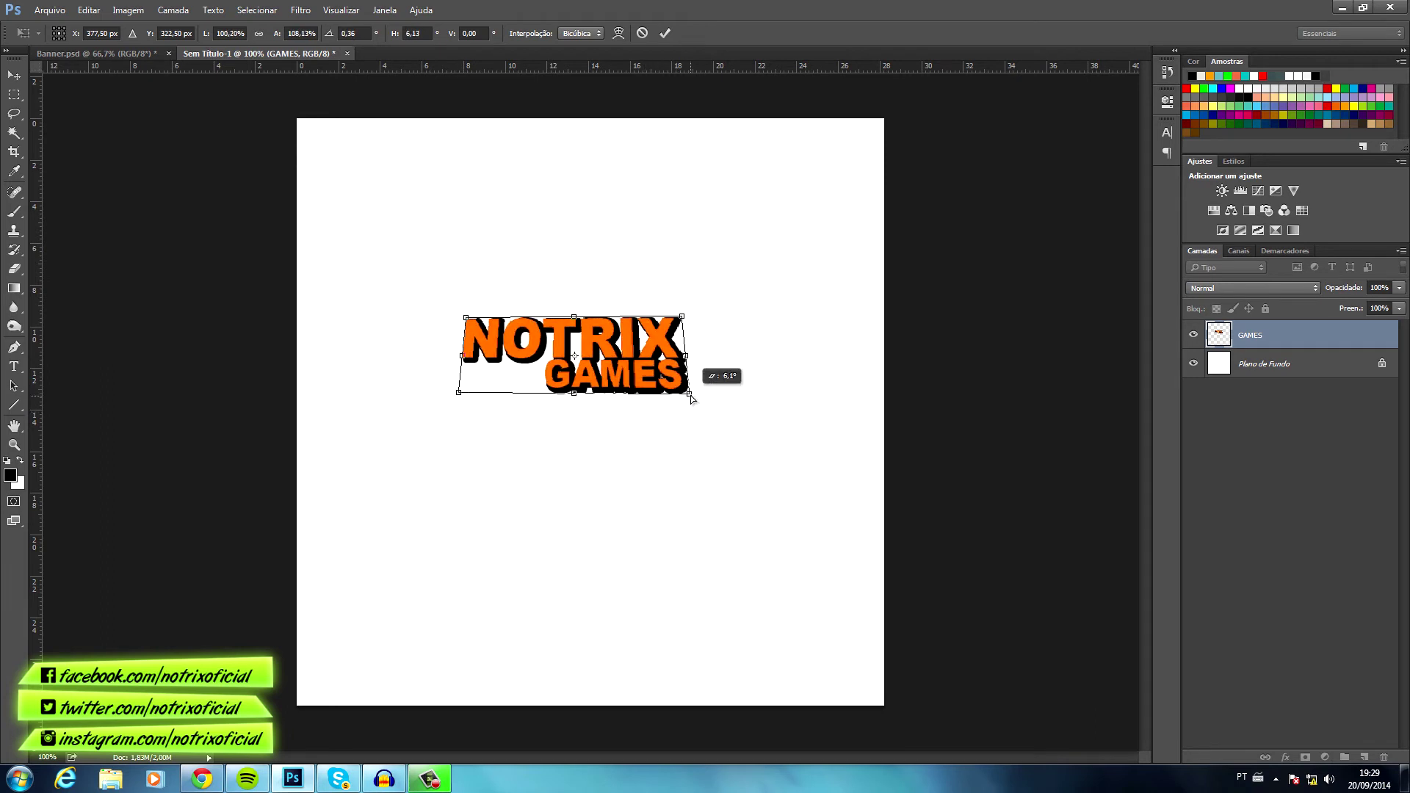
left_click_drag(575, 394, 523, 394)
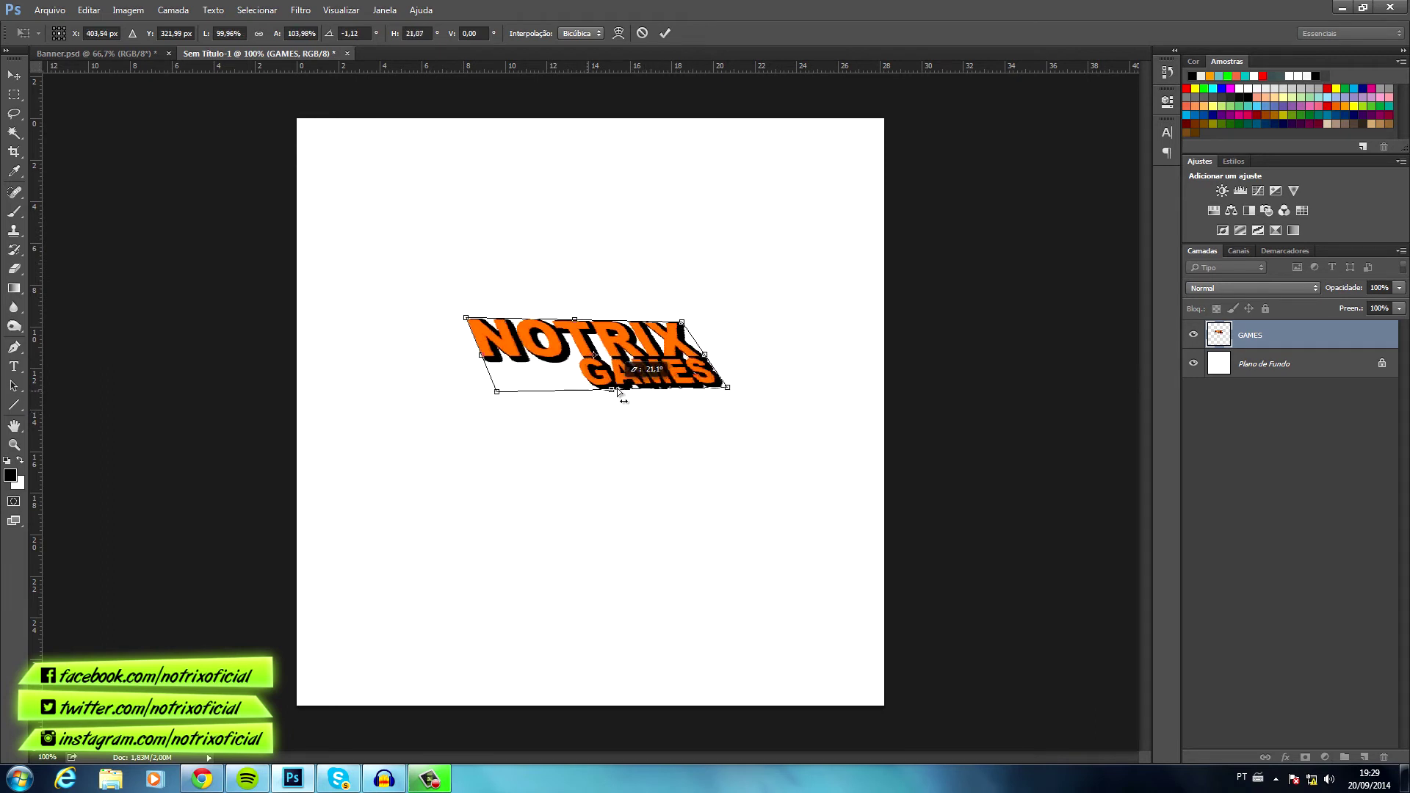
left_click_drag(575, 320, 592, 320)
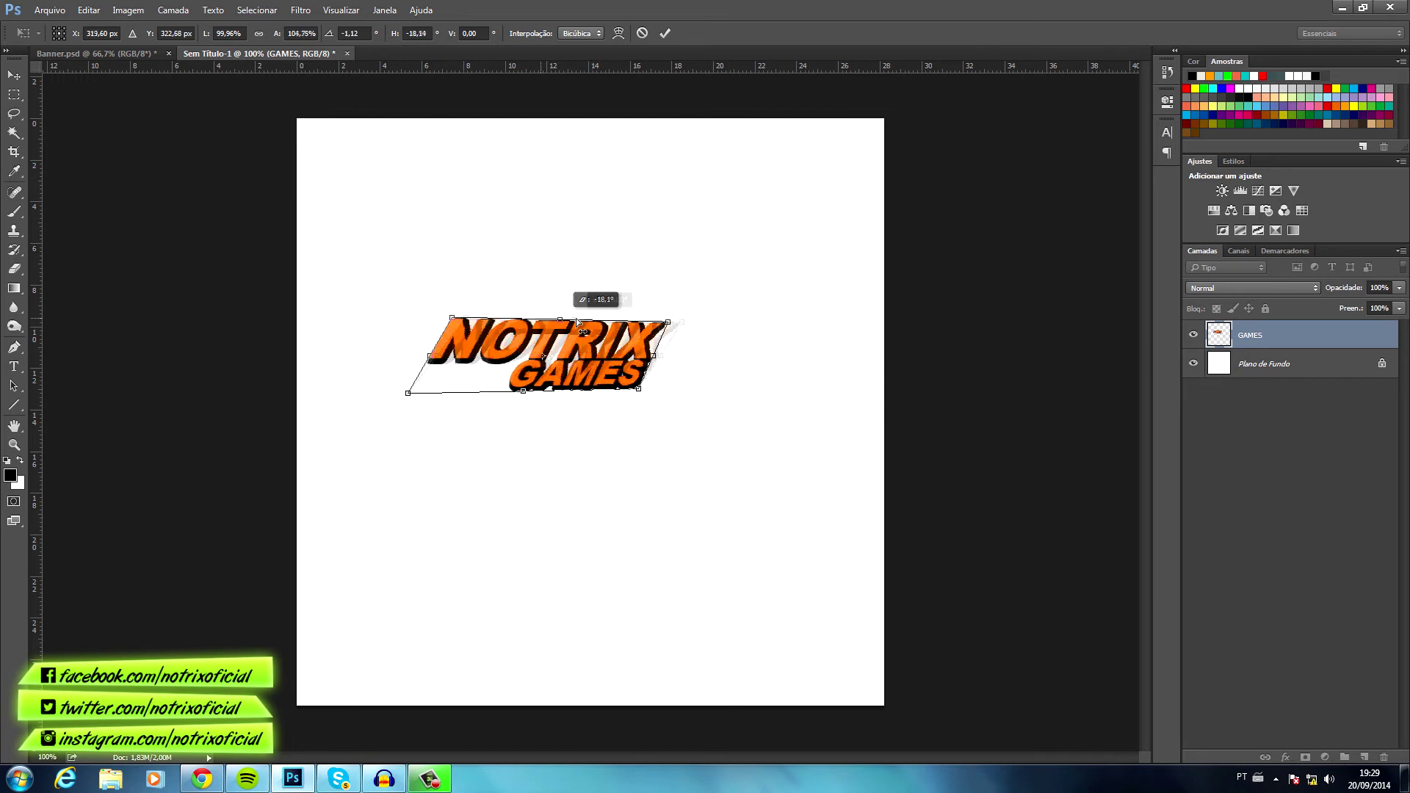
mouse_move(611, 373)
left_mouse_down()
mouse_move(647, 381)
mouse_move(652, 402)
left_mouse_up()
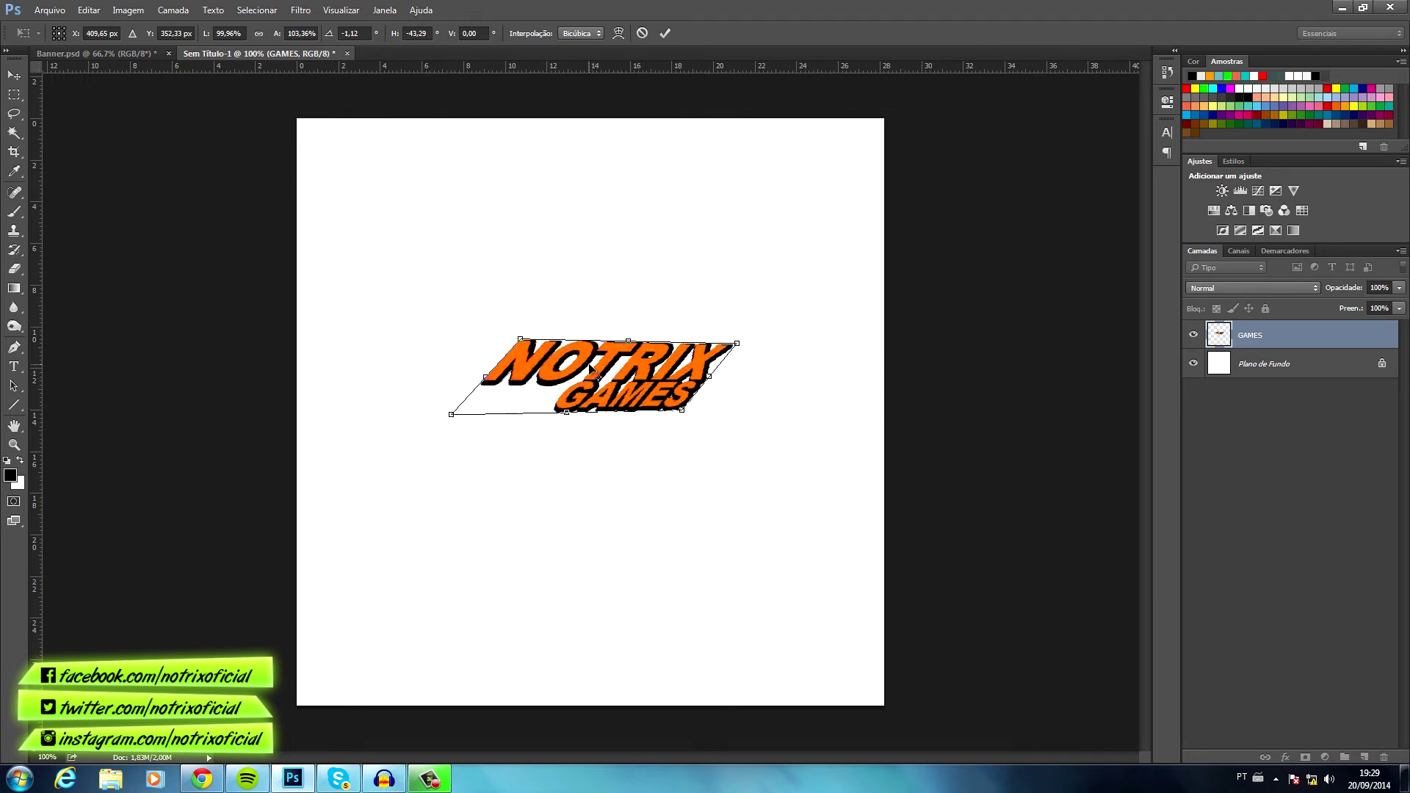
key("Return")
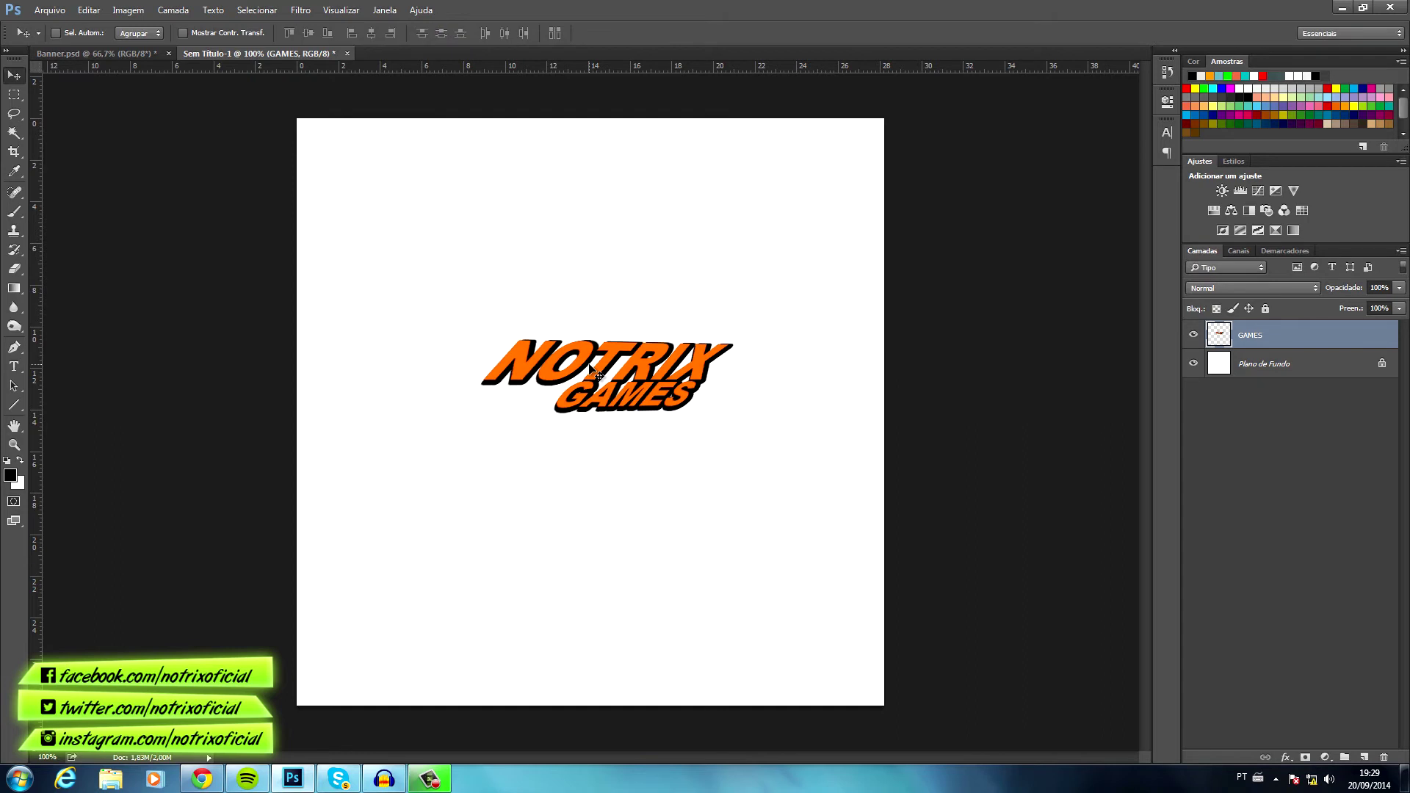
mouse_move(677, 373)
left_mouse_down()
mouse_move(391, 152)
mouse_move(636, 315)
mouse_move(662, 394)
left_mouse_up()
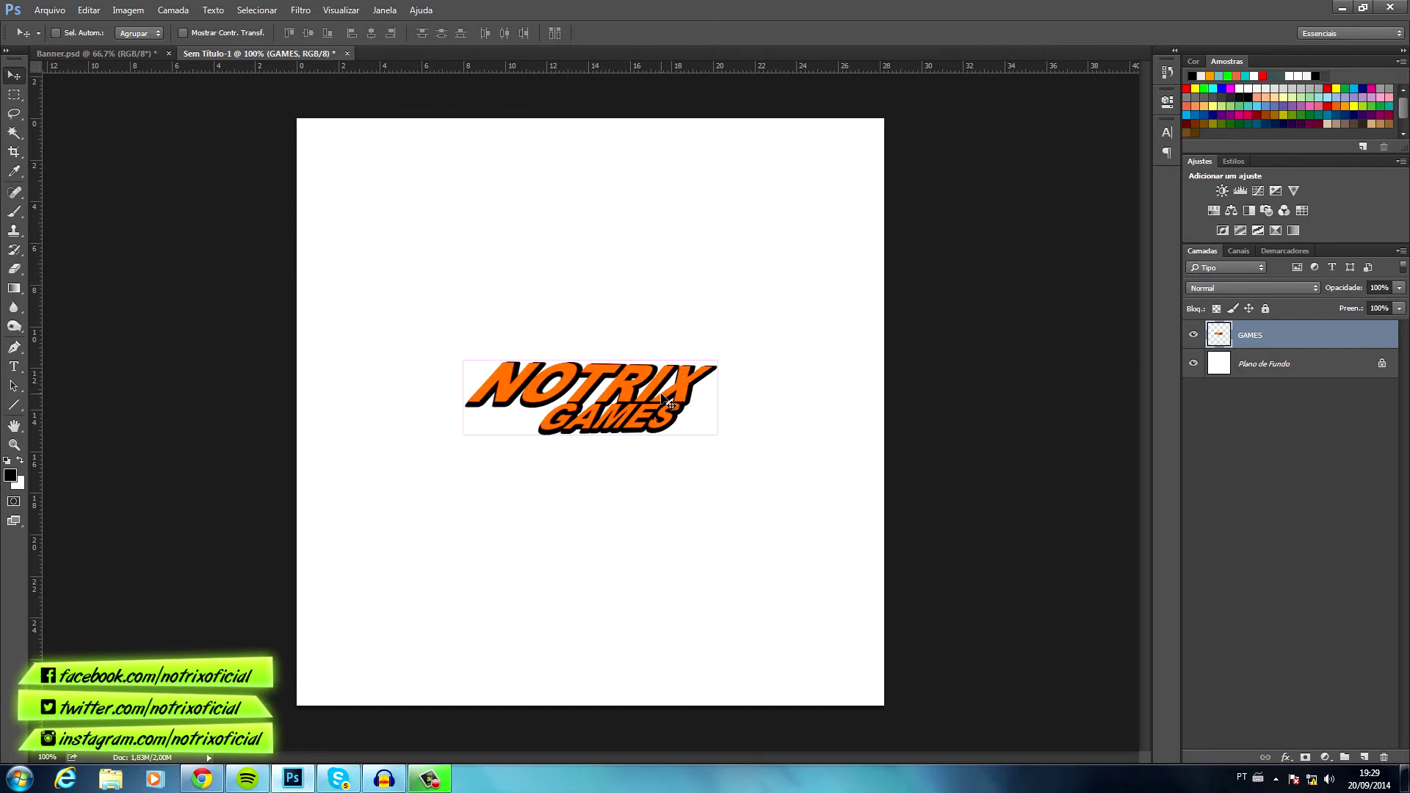
key("ctrl+z")
key("alt+ctrl+z")
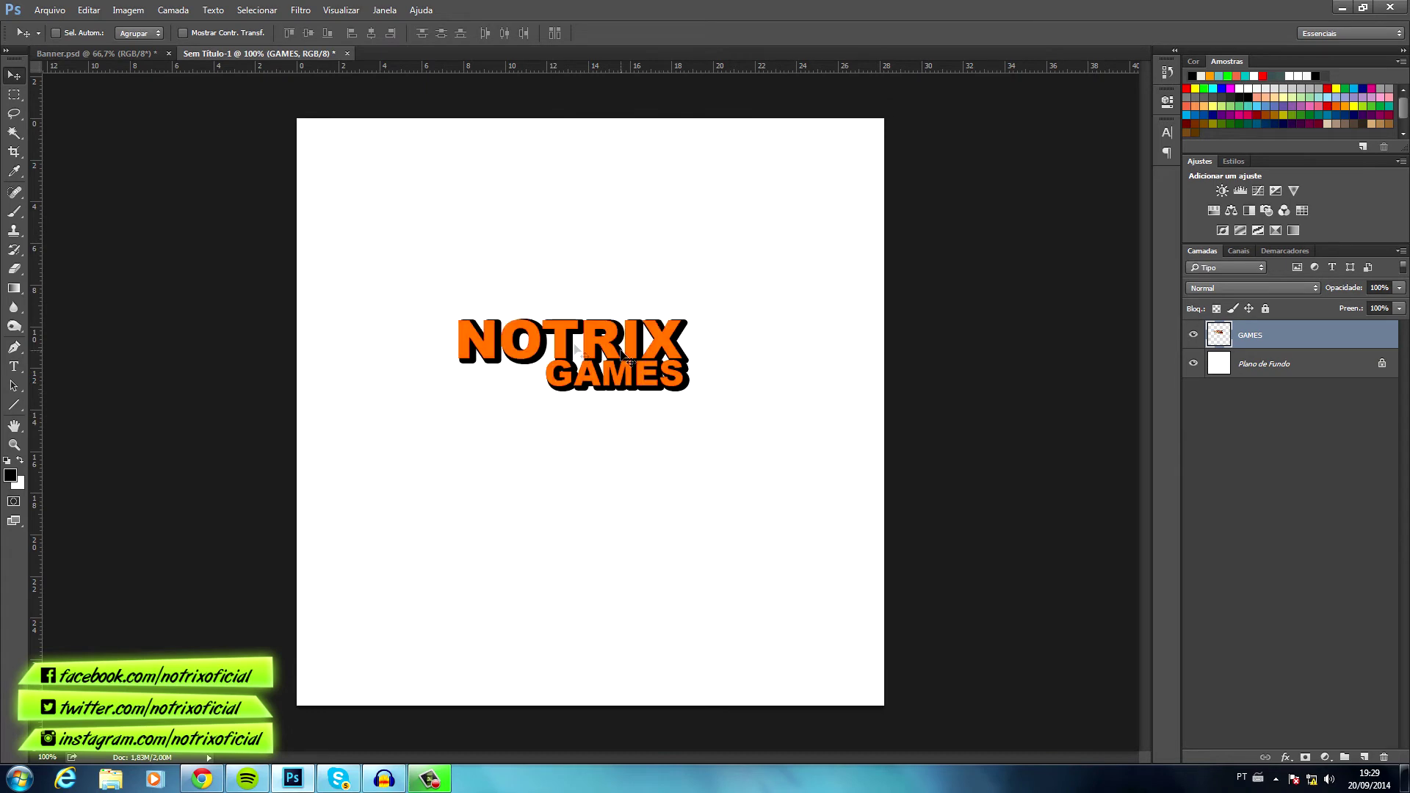
left_click(89, 10)
mouse_move(176, 311)
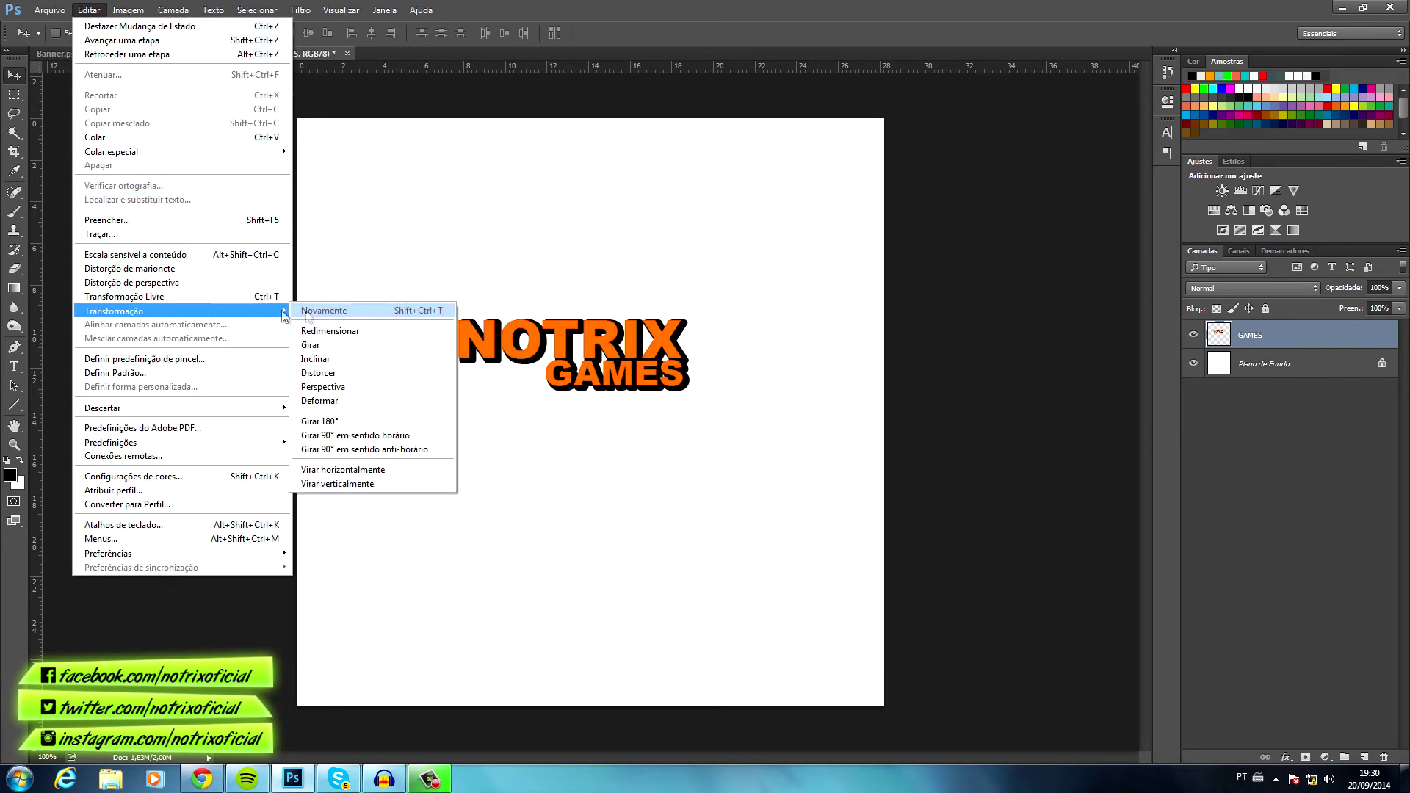
- Drag the Warp mesh corners and edges to curve the logo into a tilted wave, then commit
left_click(348, 402)
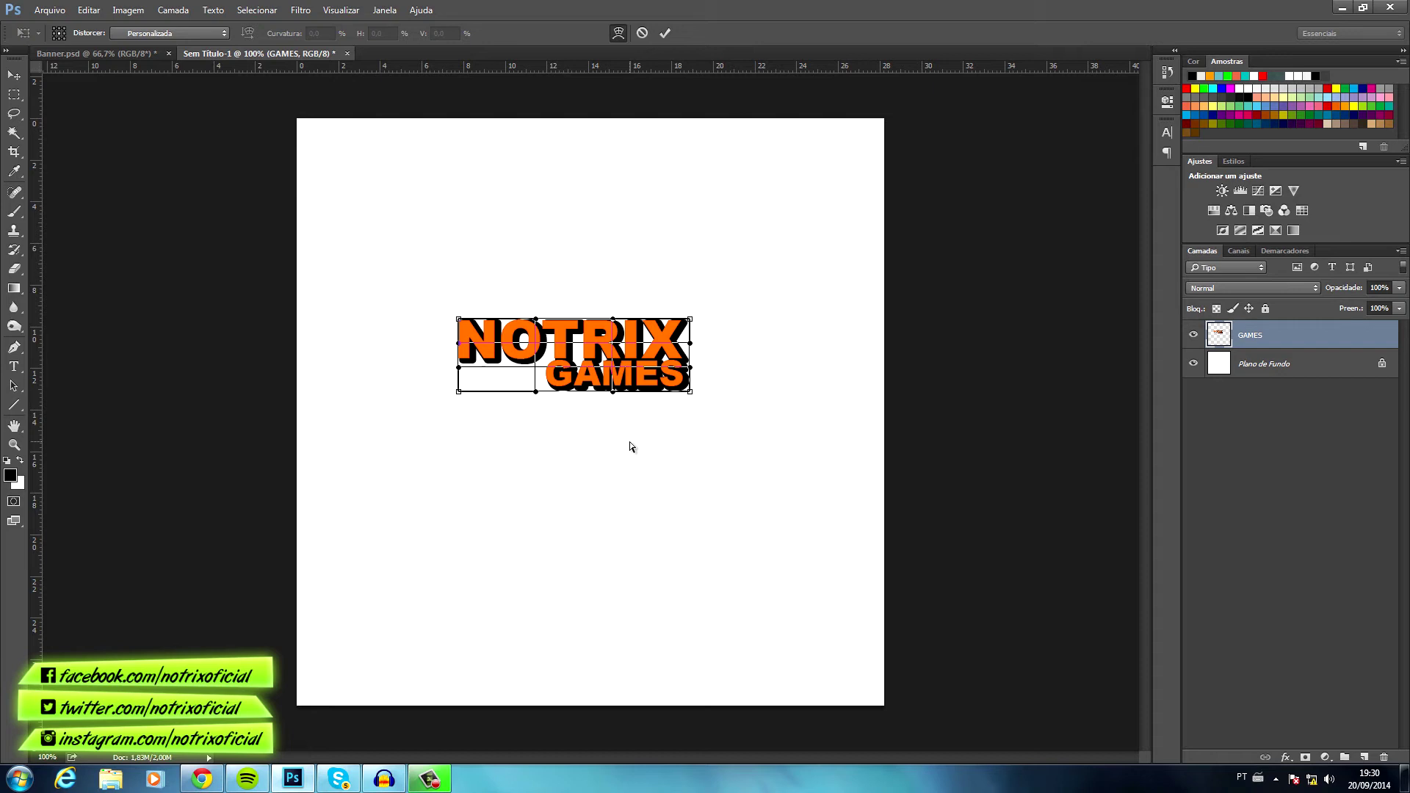
left_click_drag(483, 331, 647, 338)
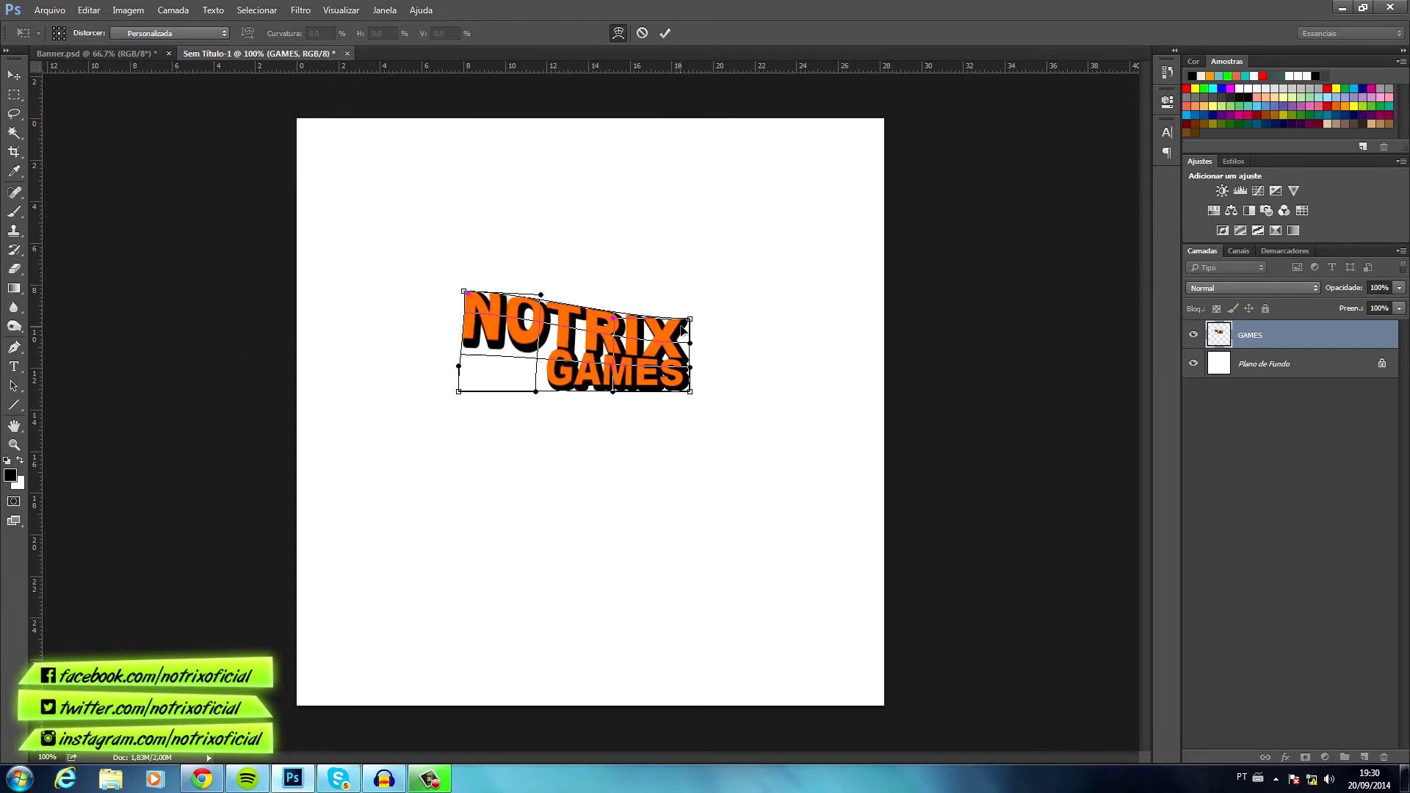
left_click_drag(683, 332, 685, 317)
left_click_drag(680, 388, 678, 416)
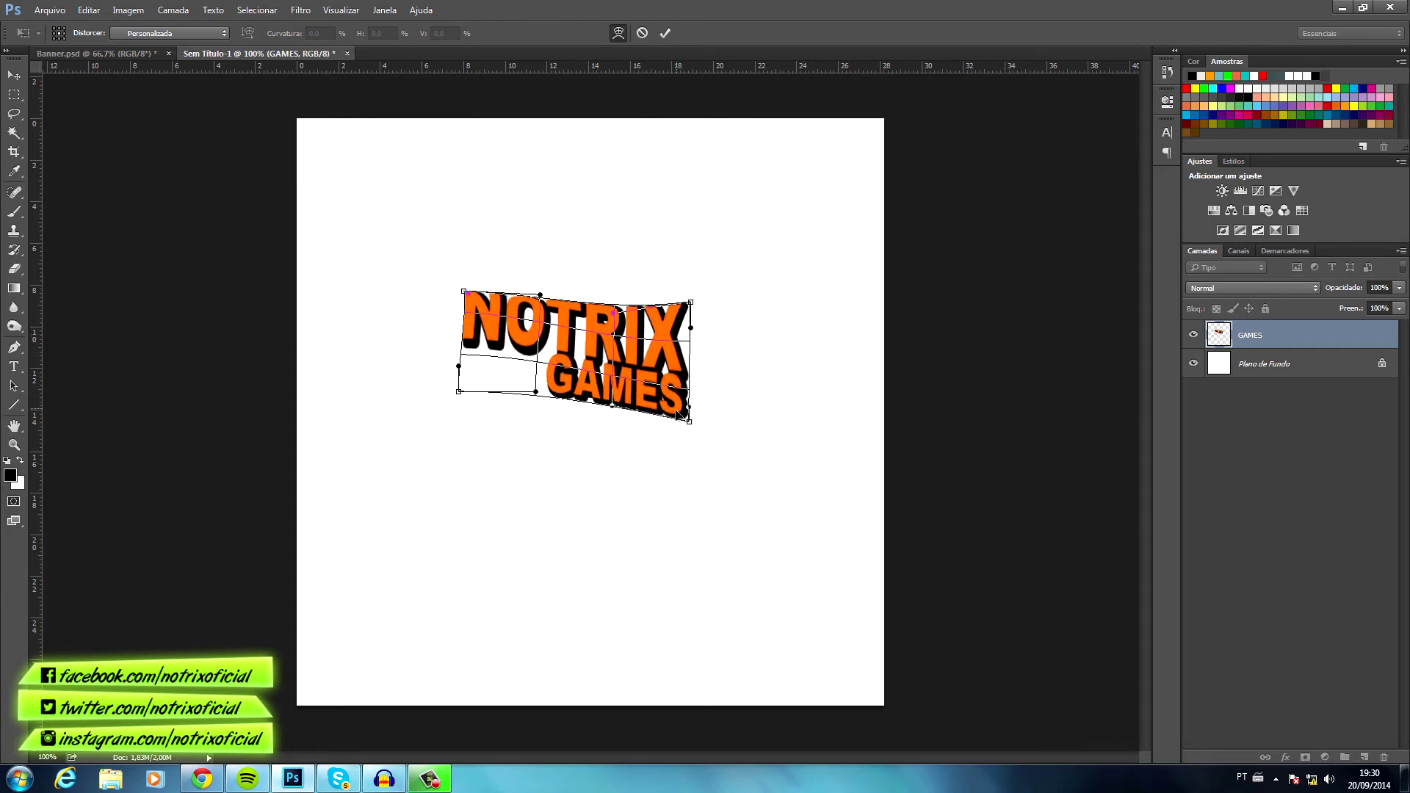
mouse_move(459, 392)
left_mouse_down()
mouse_move(461, 422)
mouse_move(536, 401)
left_mouse_up()
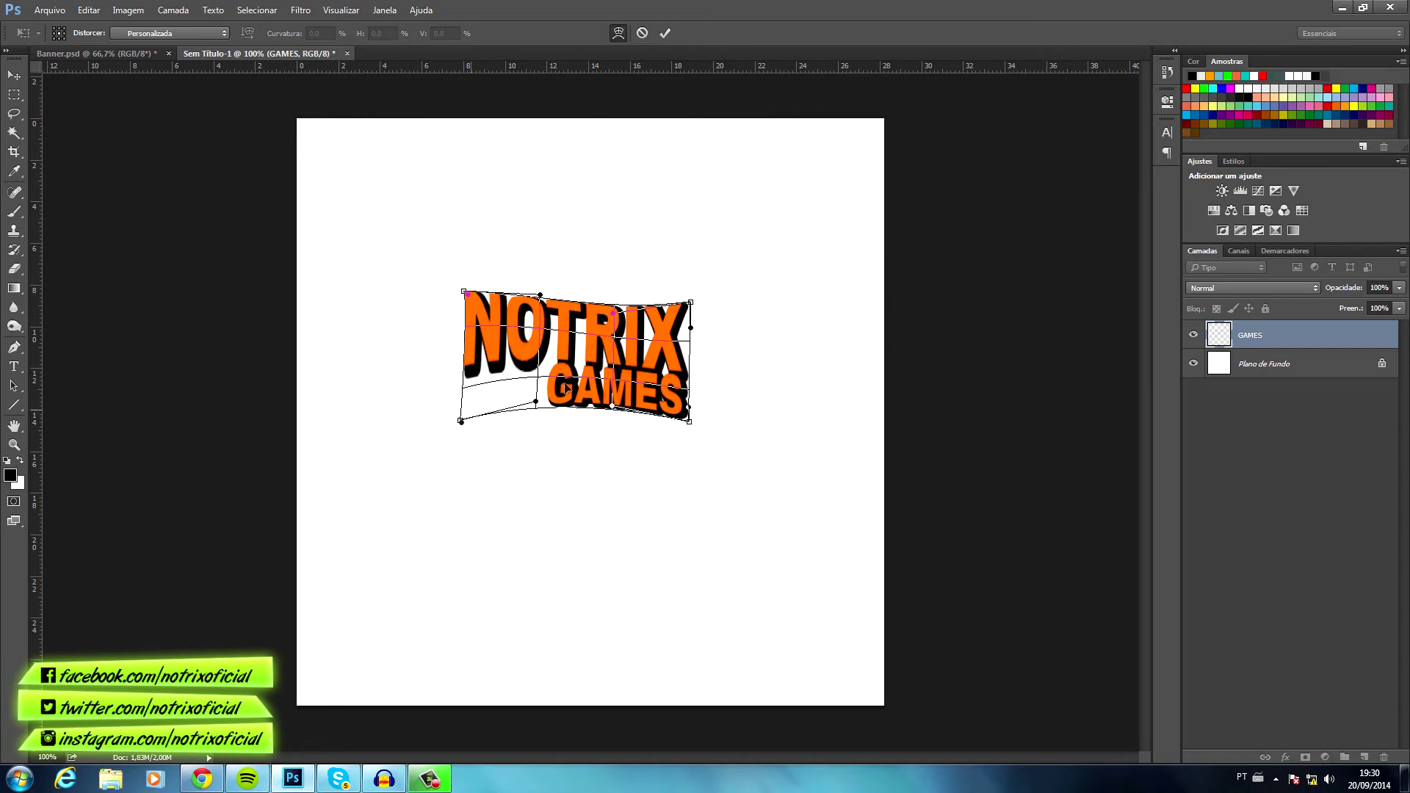
left_click_drag(688, 423, 684, 416)
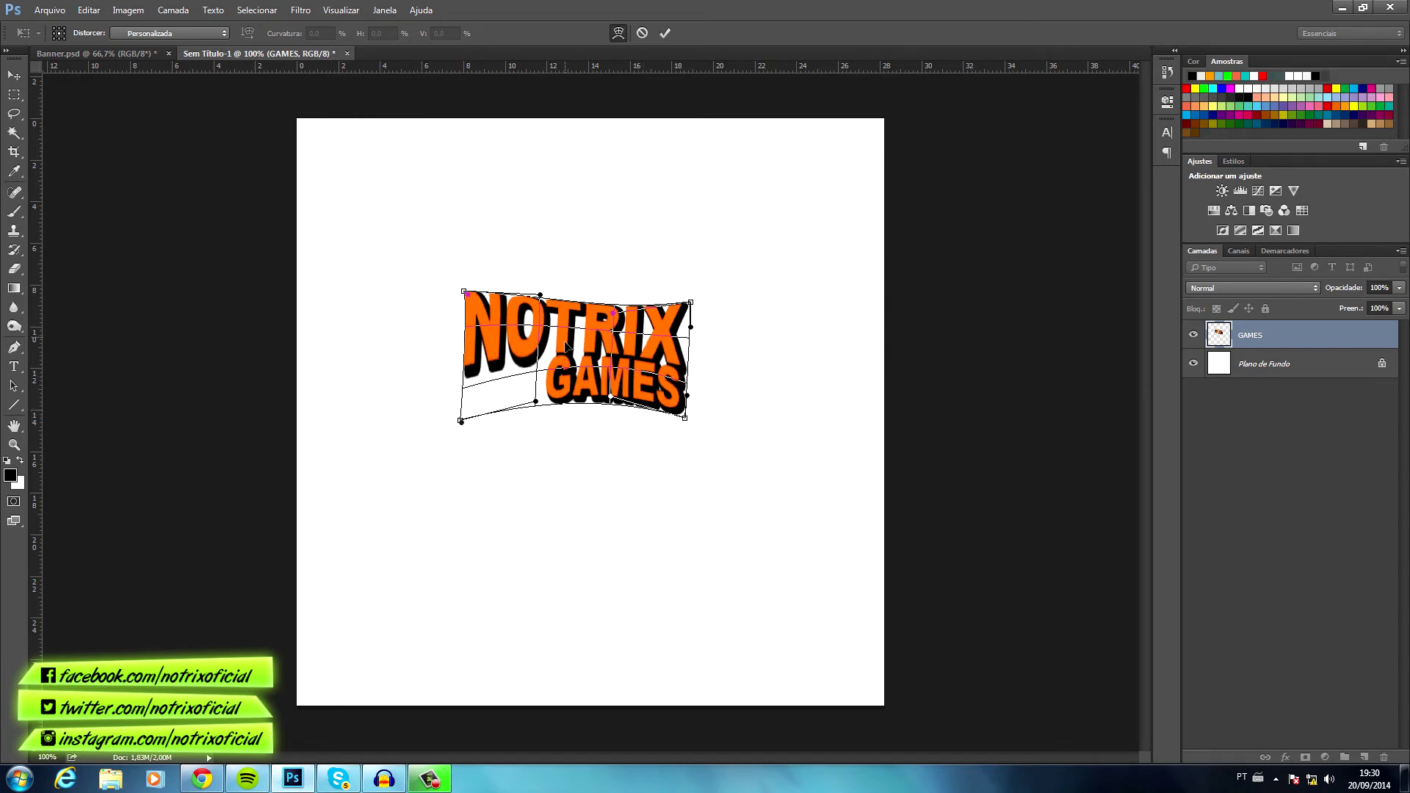
left_click_drag(521, 354, 528, 351)
left_click_drag(632, 363, 691, 278)
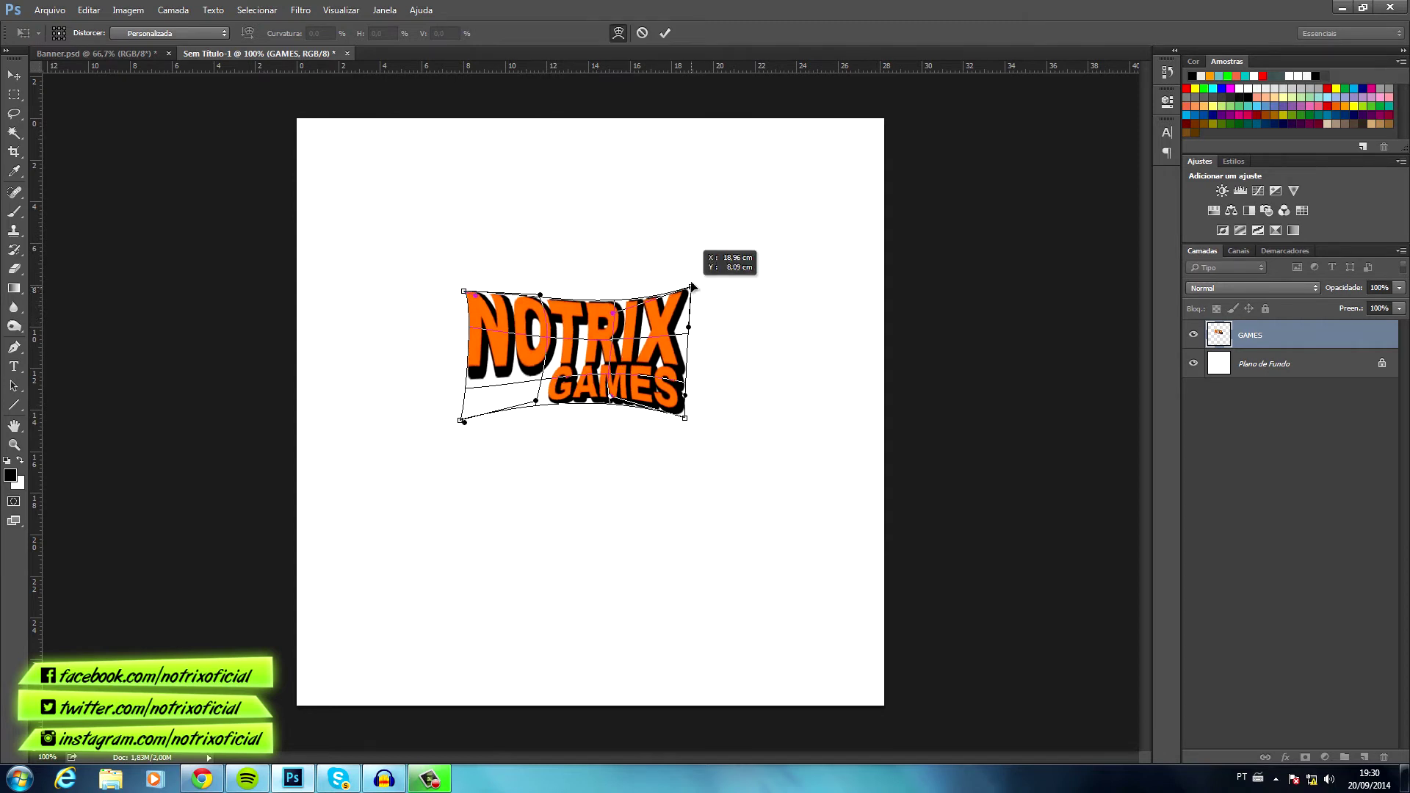
left_click_drag(663, 360, 671, 356)
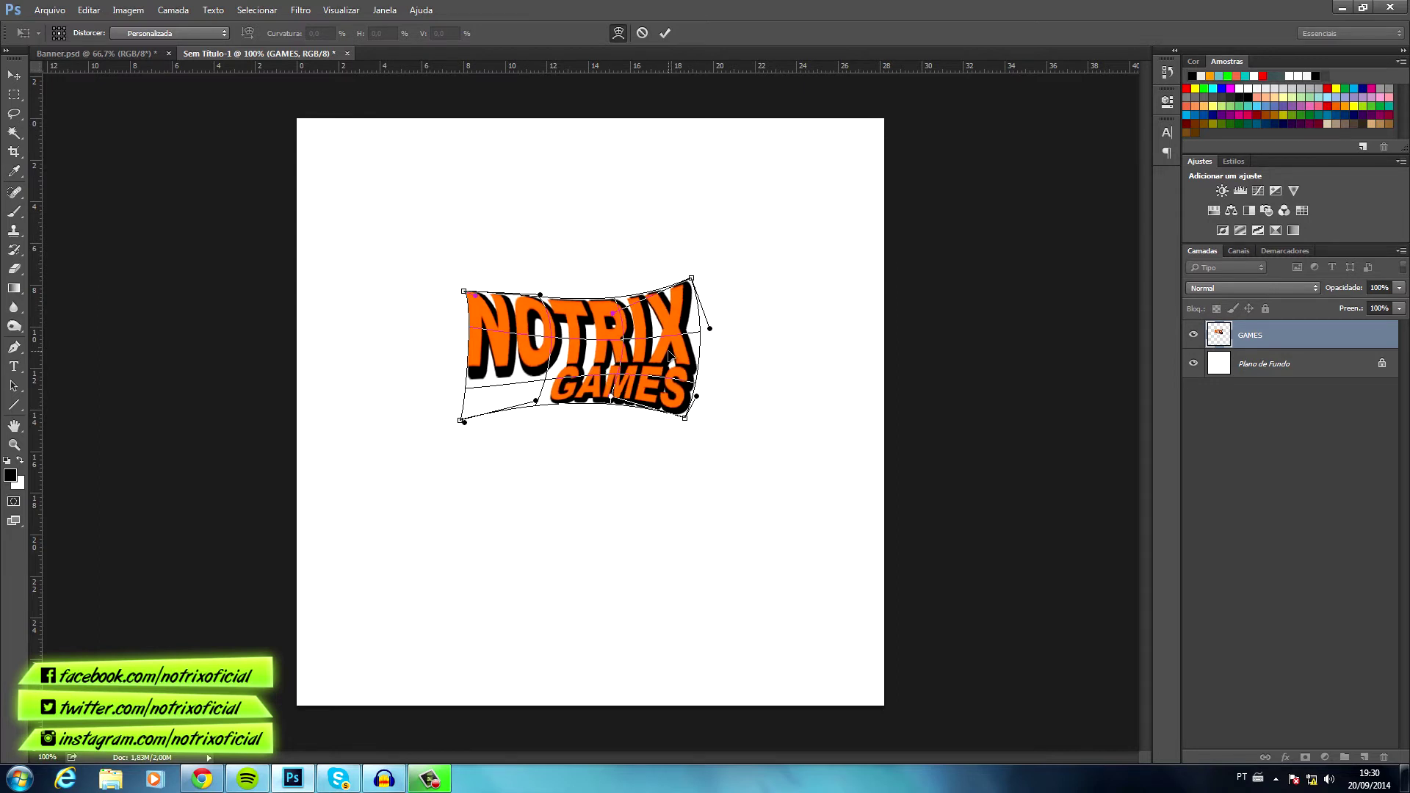
key("Return")
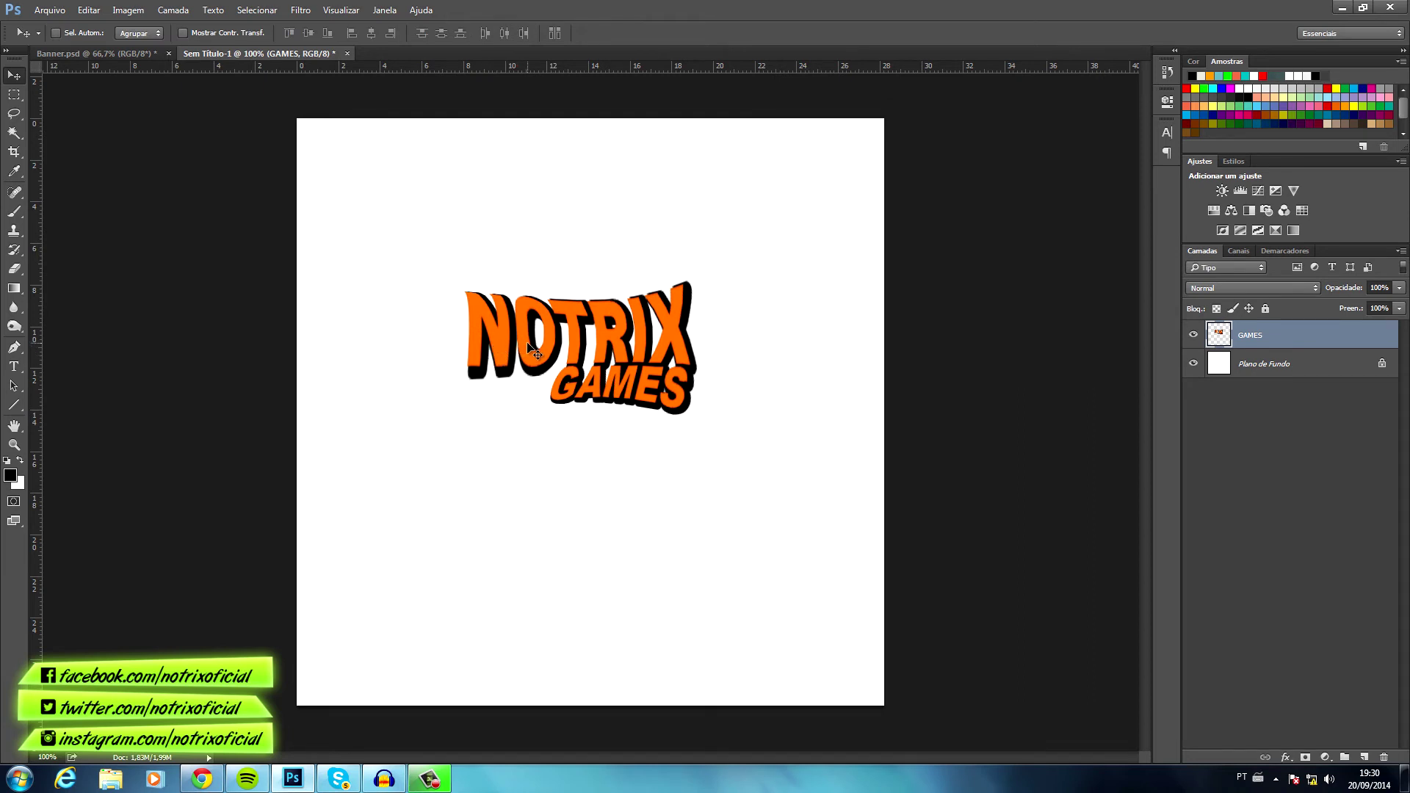
- Open the grunge texture image file, keeping its colours unchanged
left_click(50, 10)
left_click(49, 41)
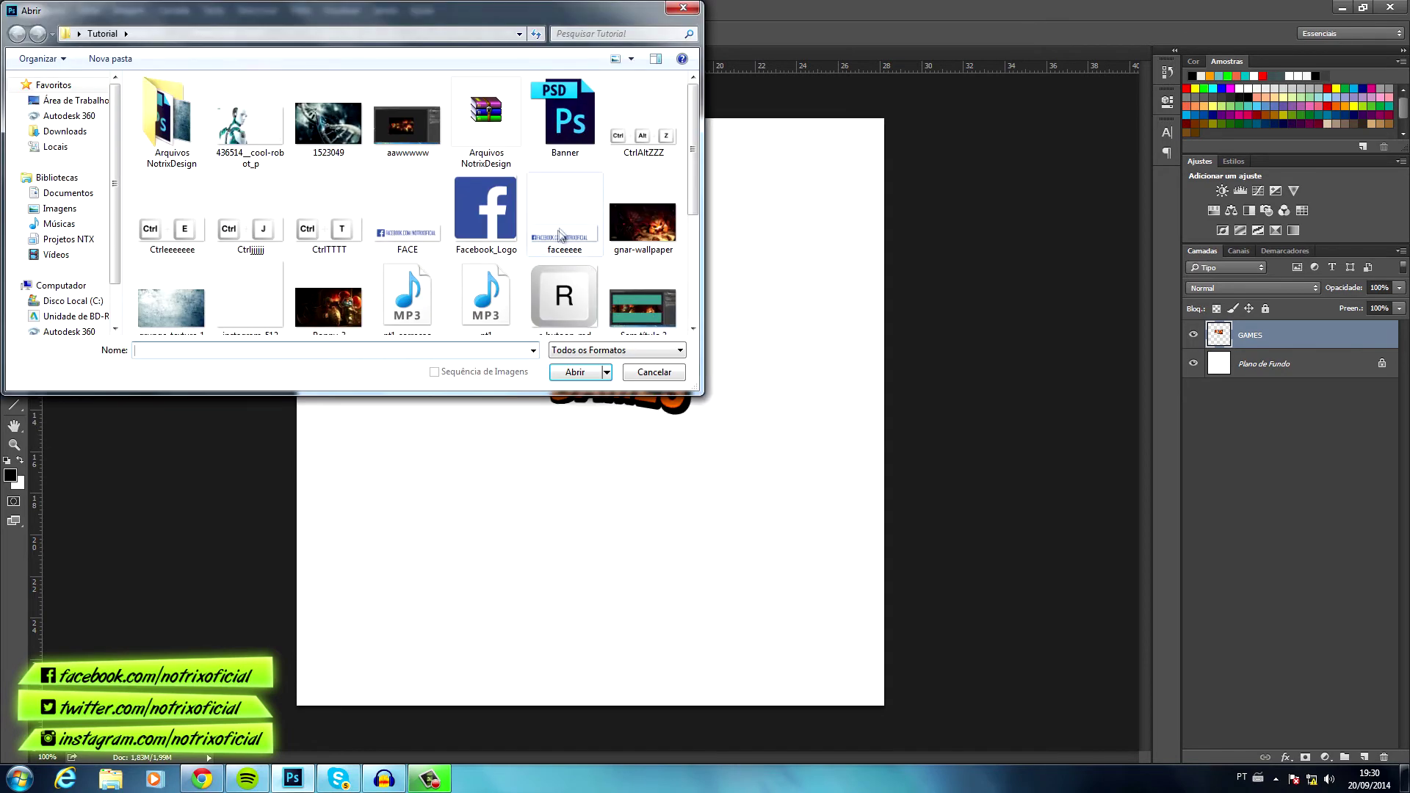
left_click_drag(694, 181, 694, 300)
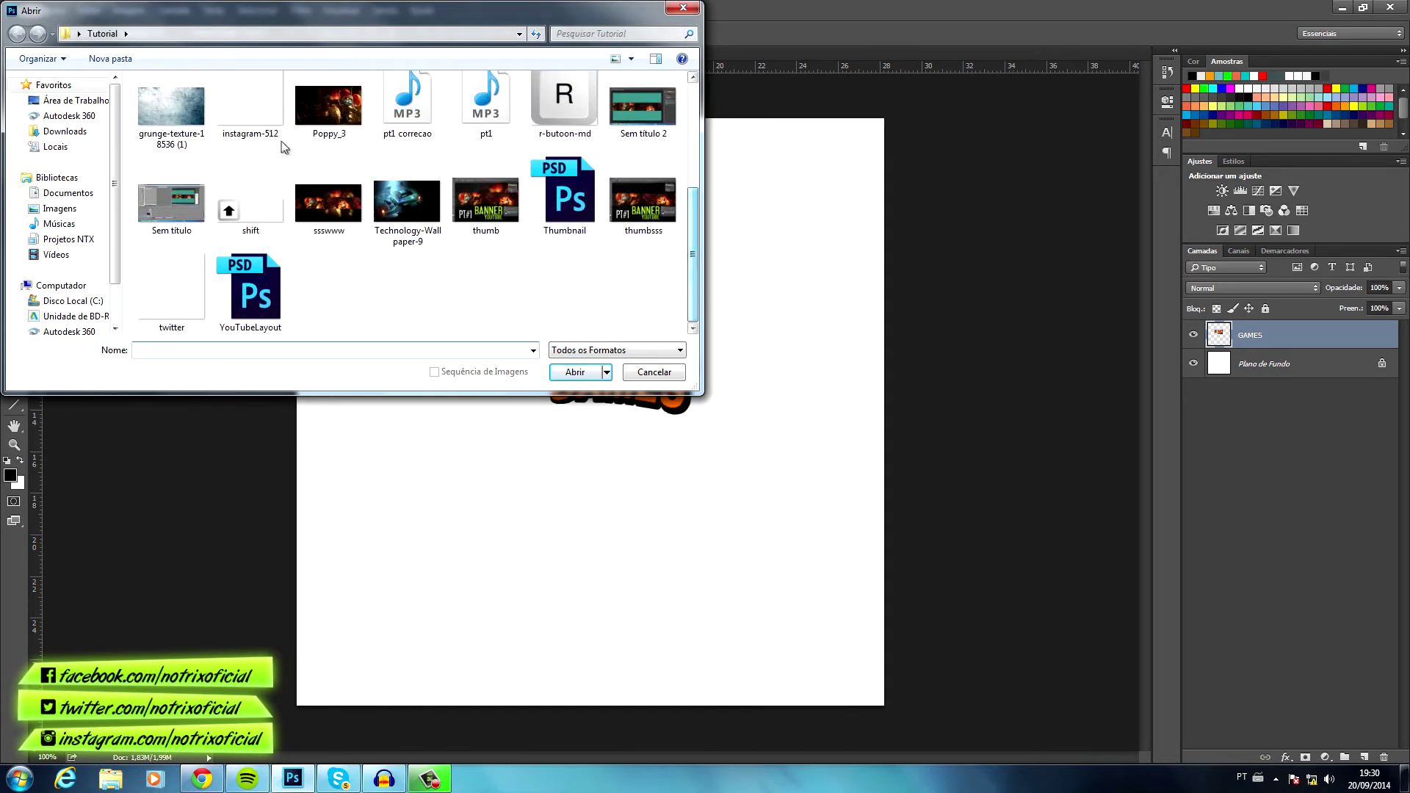
left_click(141, 117)
left_click(587, 376)
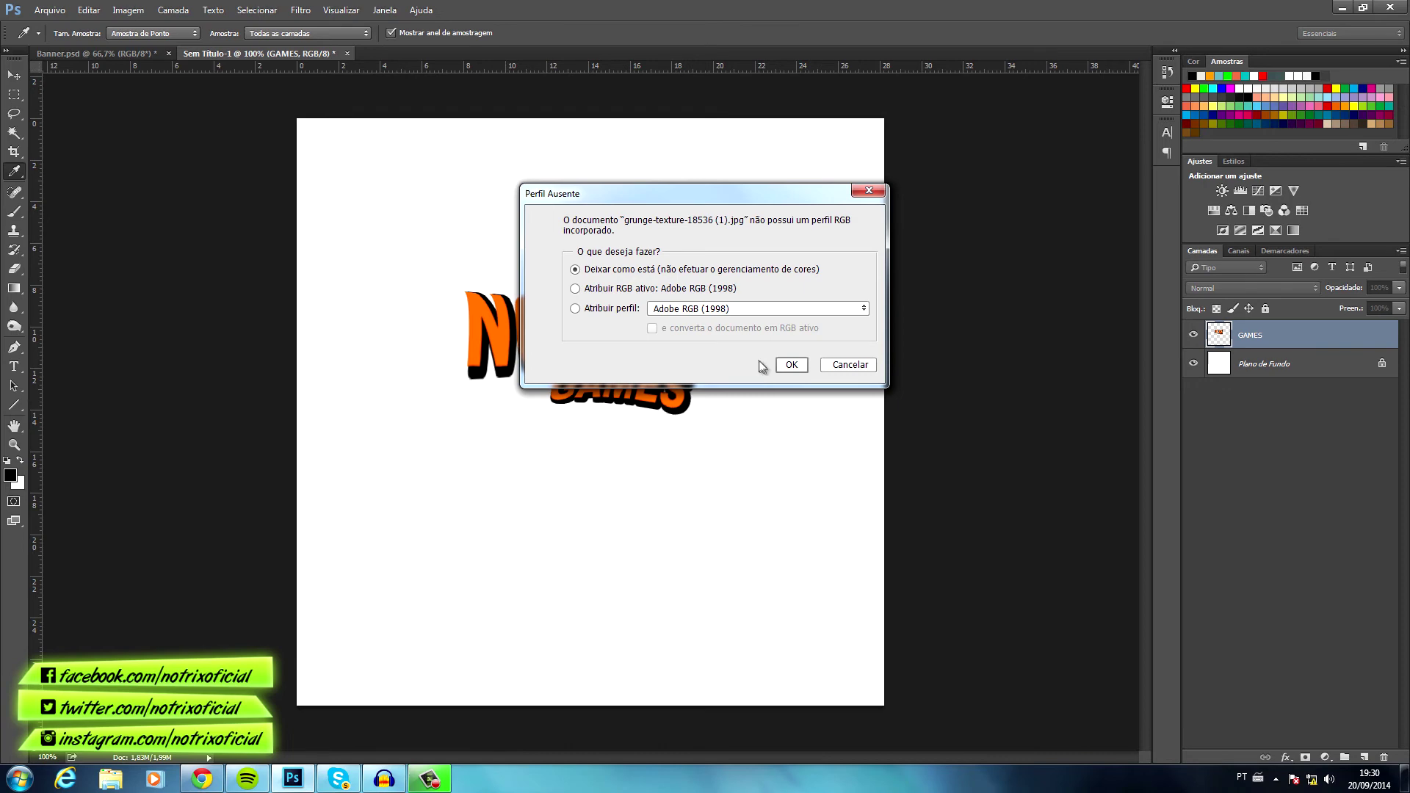
left_click(791, 365)
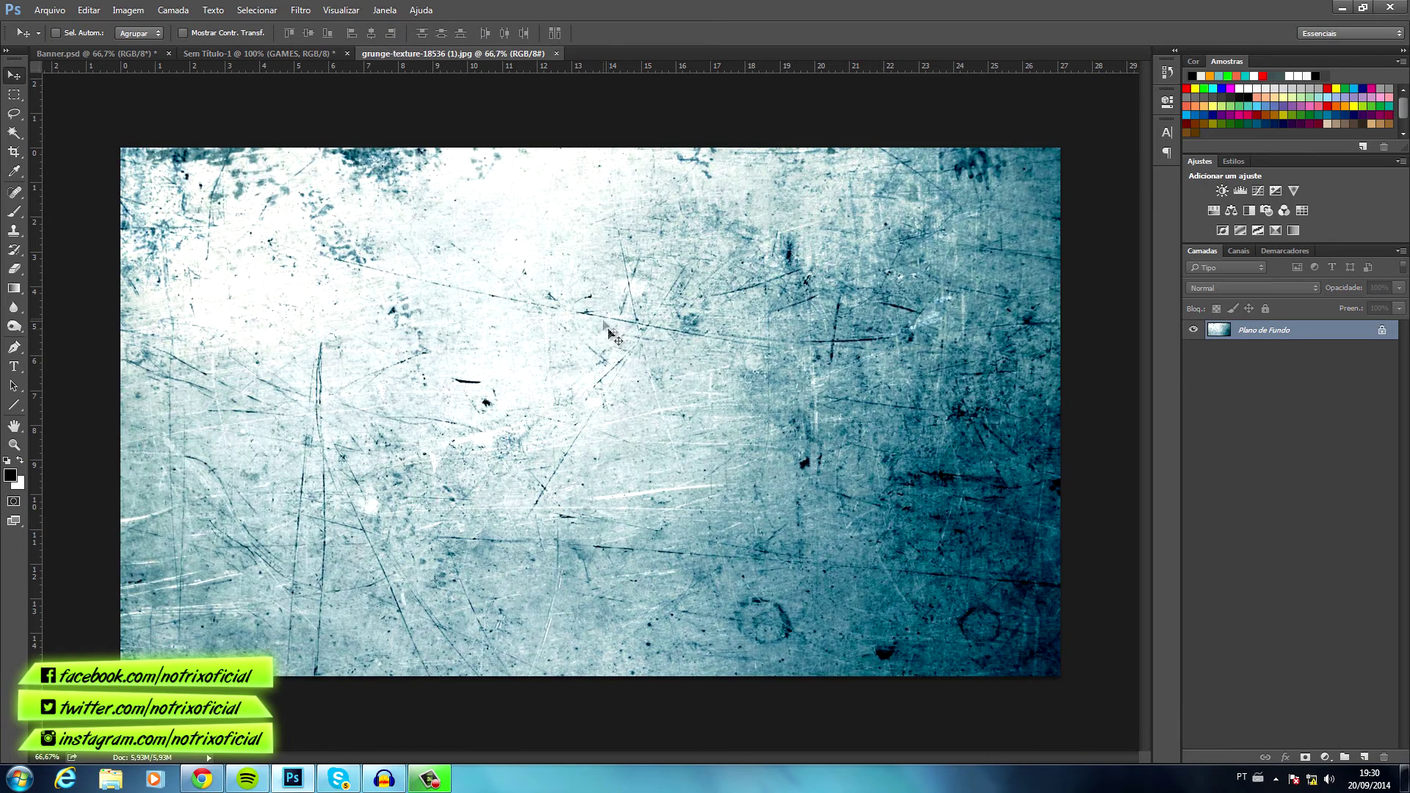
- Drag the texture onto the logo canvas and scale it down over the text
left_click(297, 55)
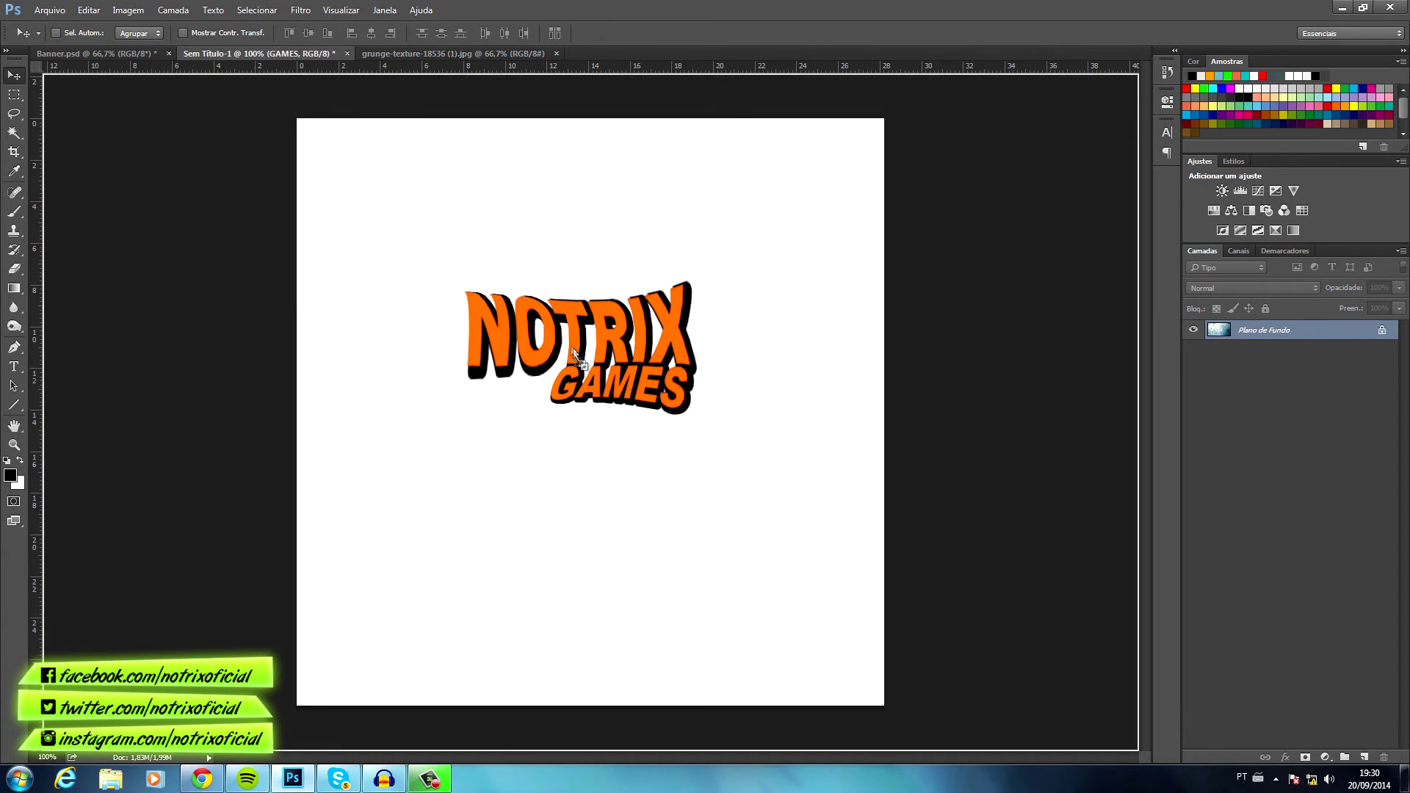
left_click_drag(297, 55, 587, 367)
key("ctrl+t")
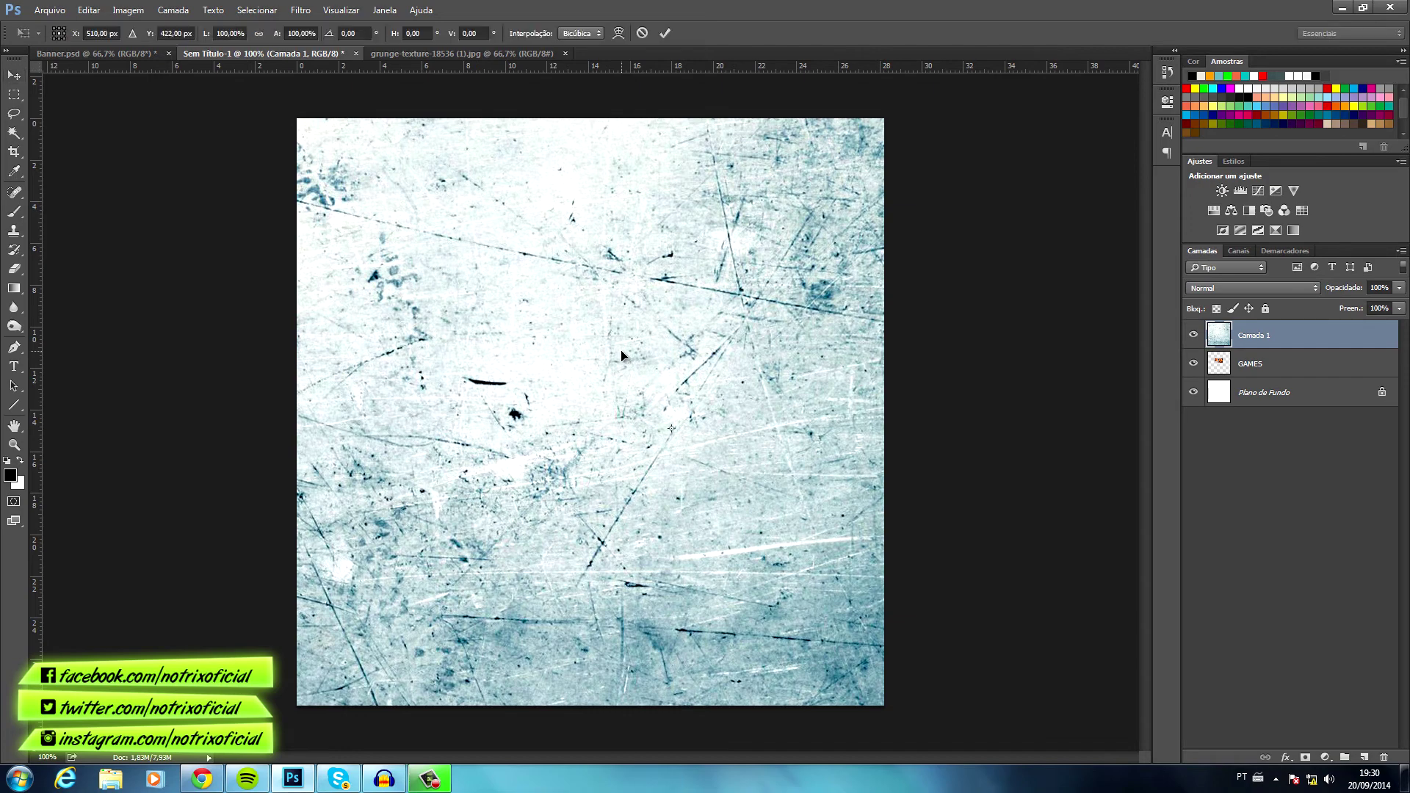
key("ctrl+0")
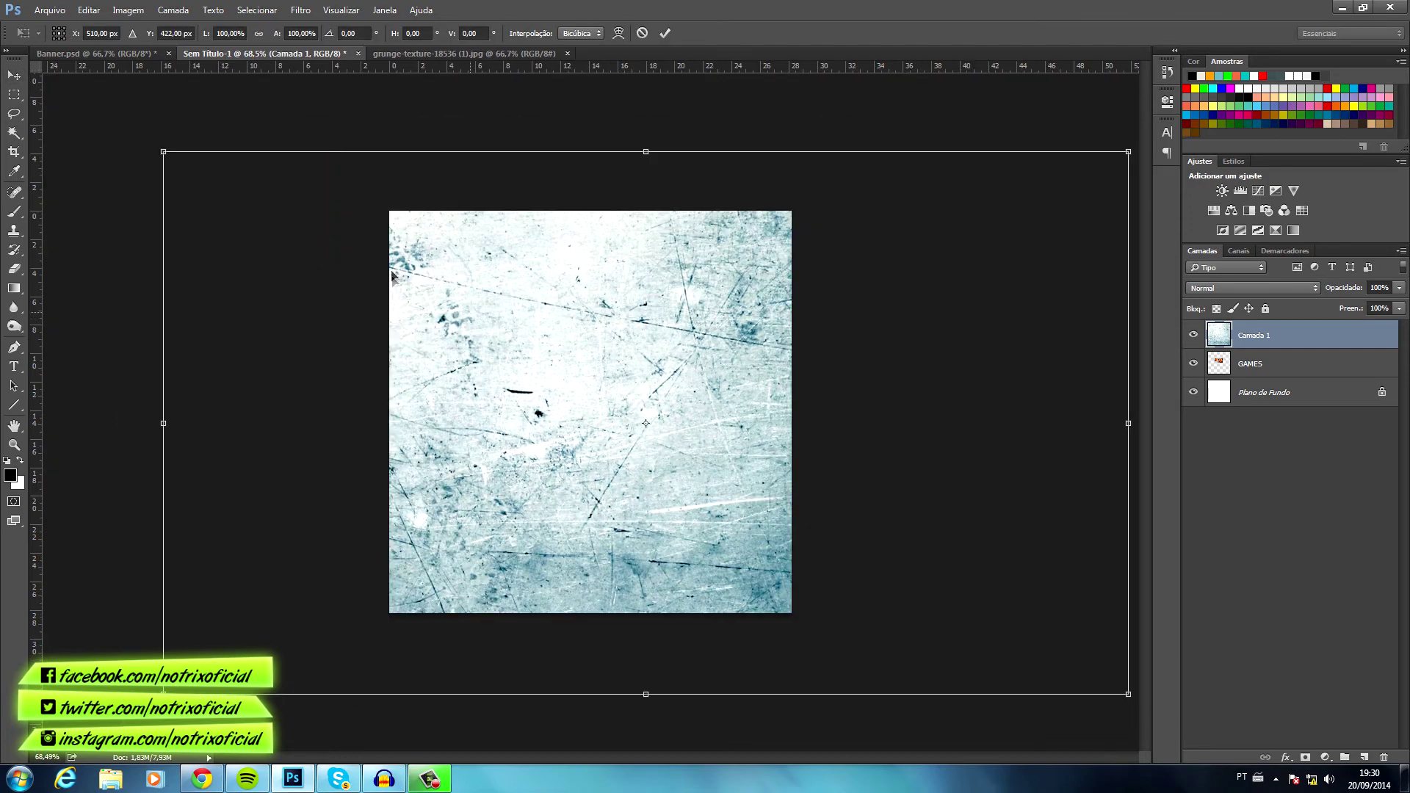
left_click_drag(163, 151, 711, 460)
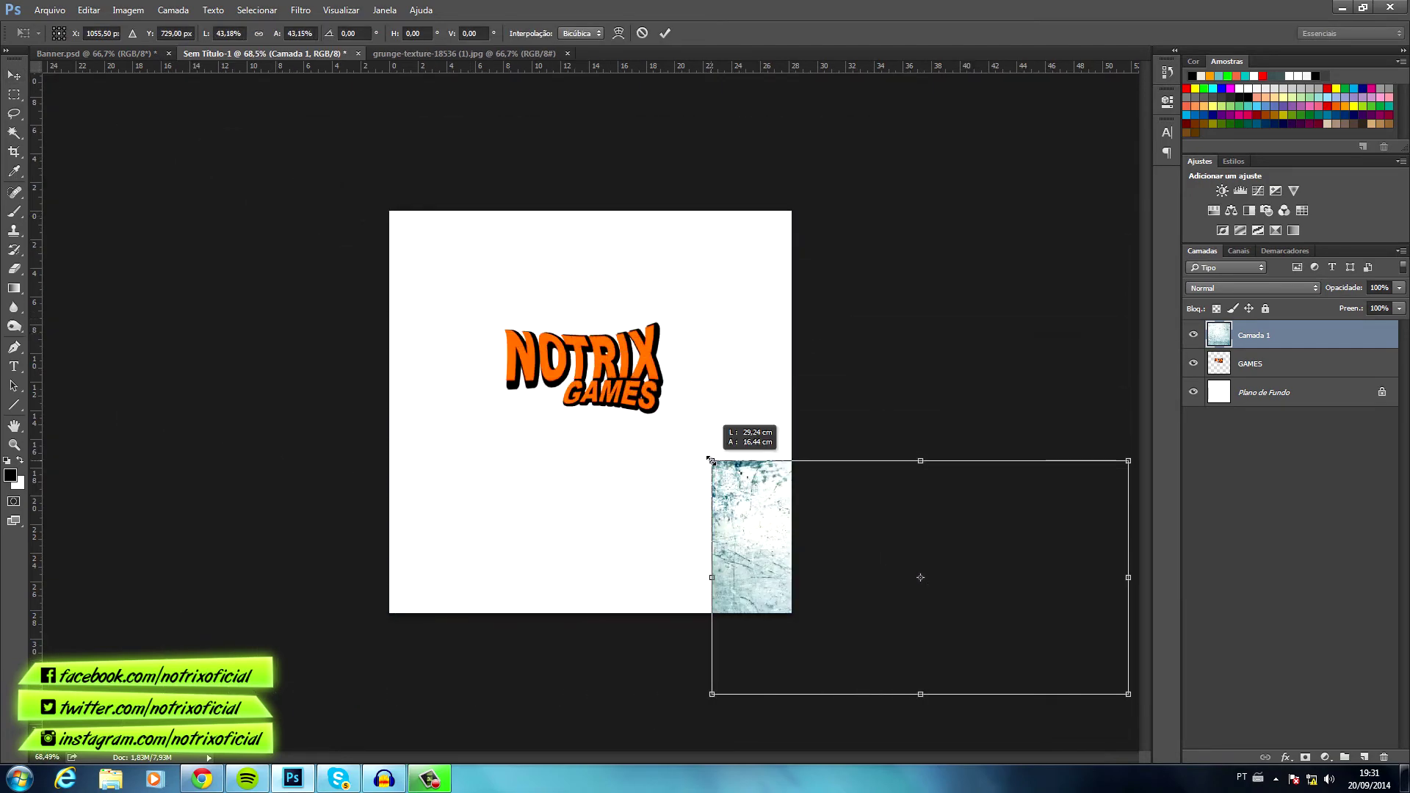
left_click_drag(825, 514, 545, 334)
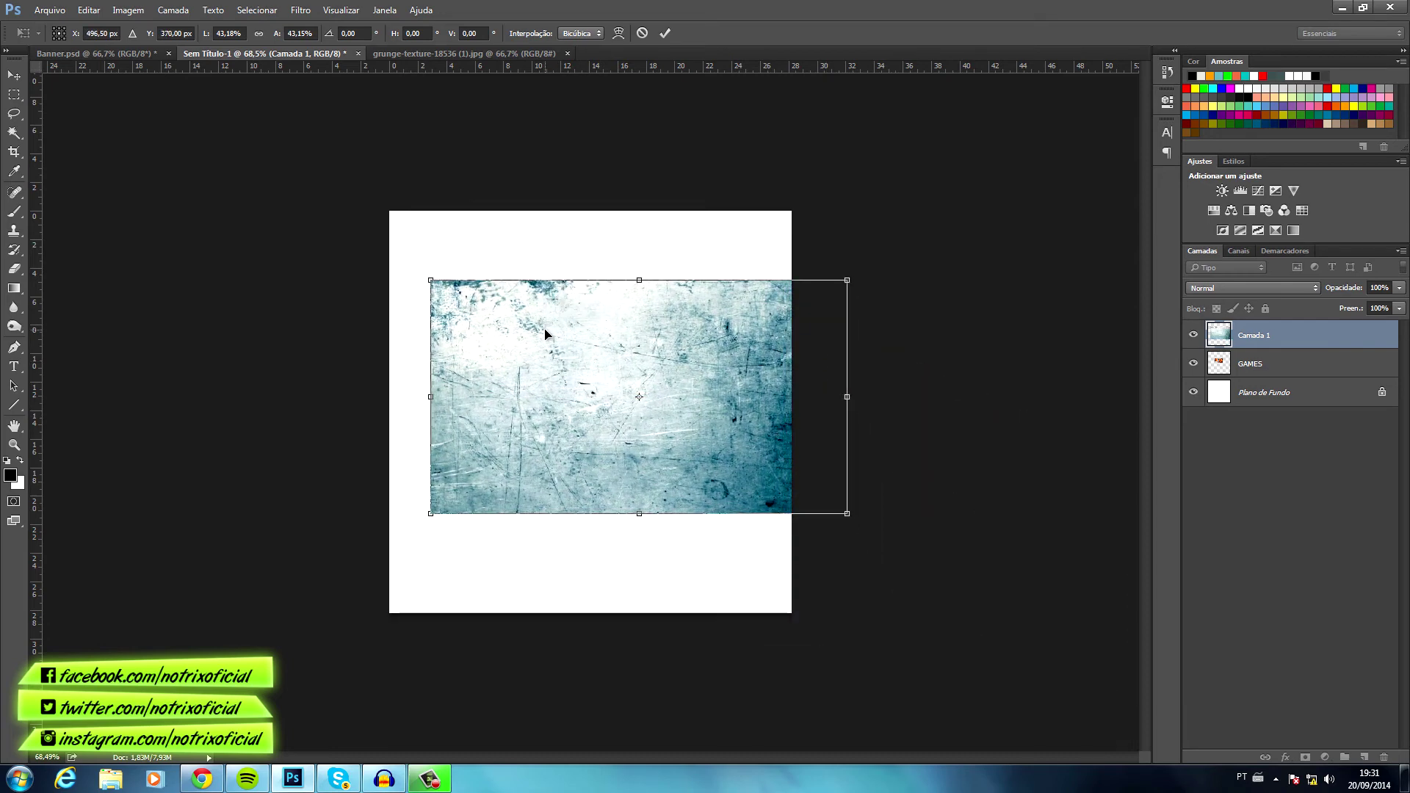
key("Return")
- Clip the texture to the GAMES text layer with Overlay blending
right_click(1315, 329)
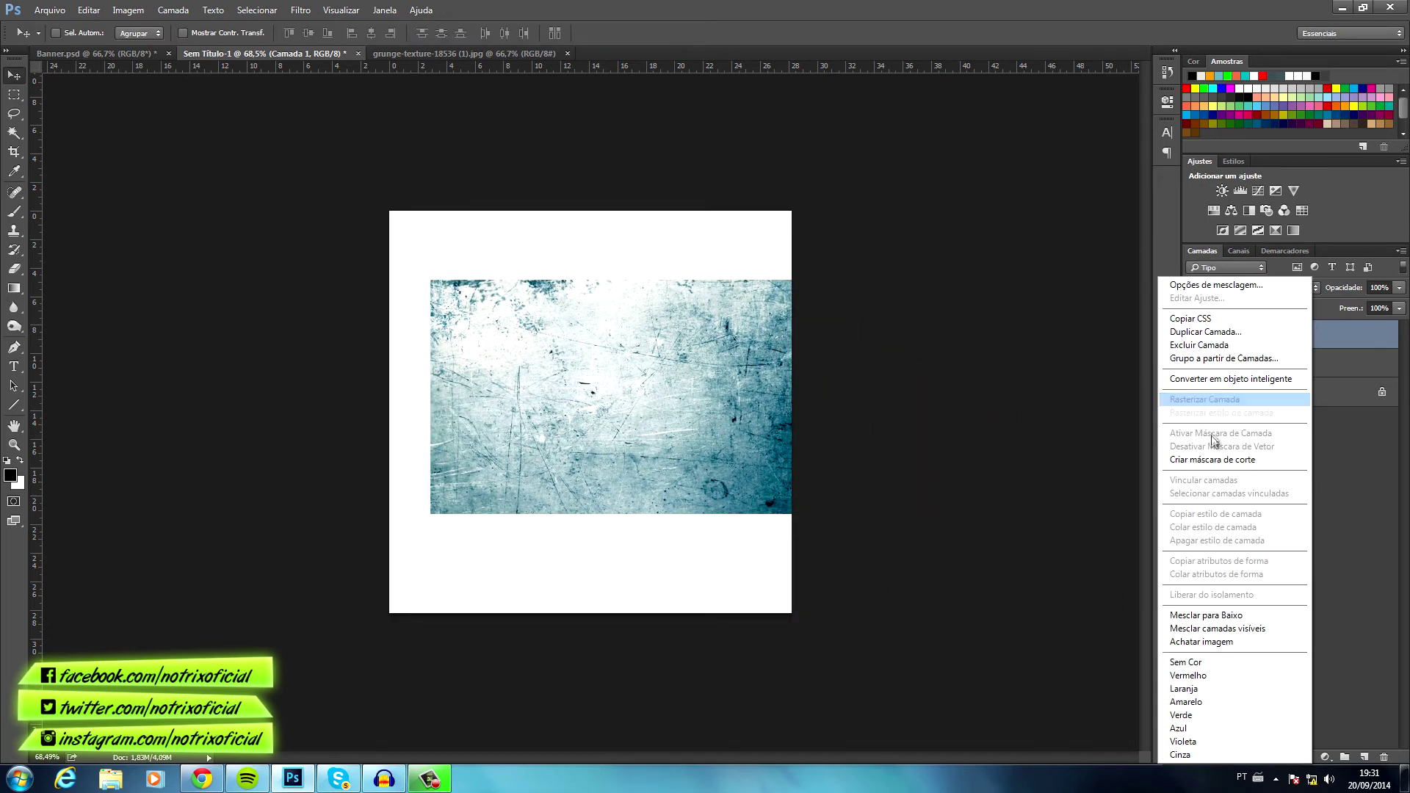
left_click(1234, 460)
left_click(1250, 290)
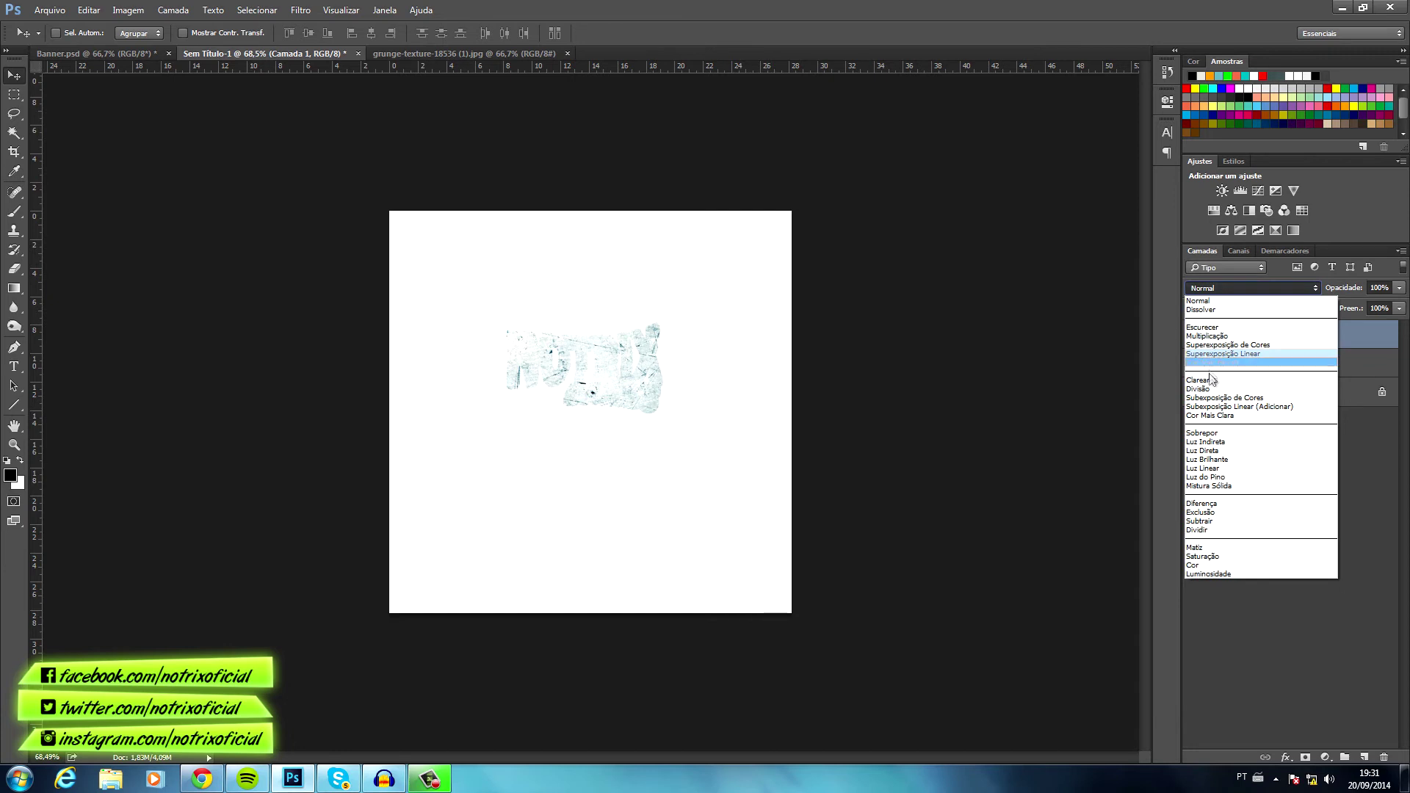
left_click(1209, 429)
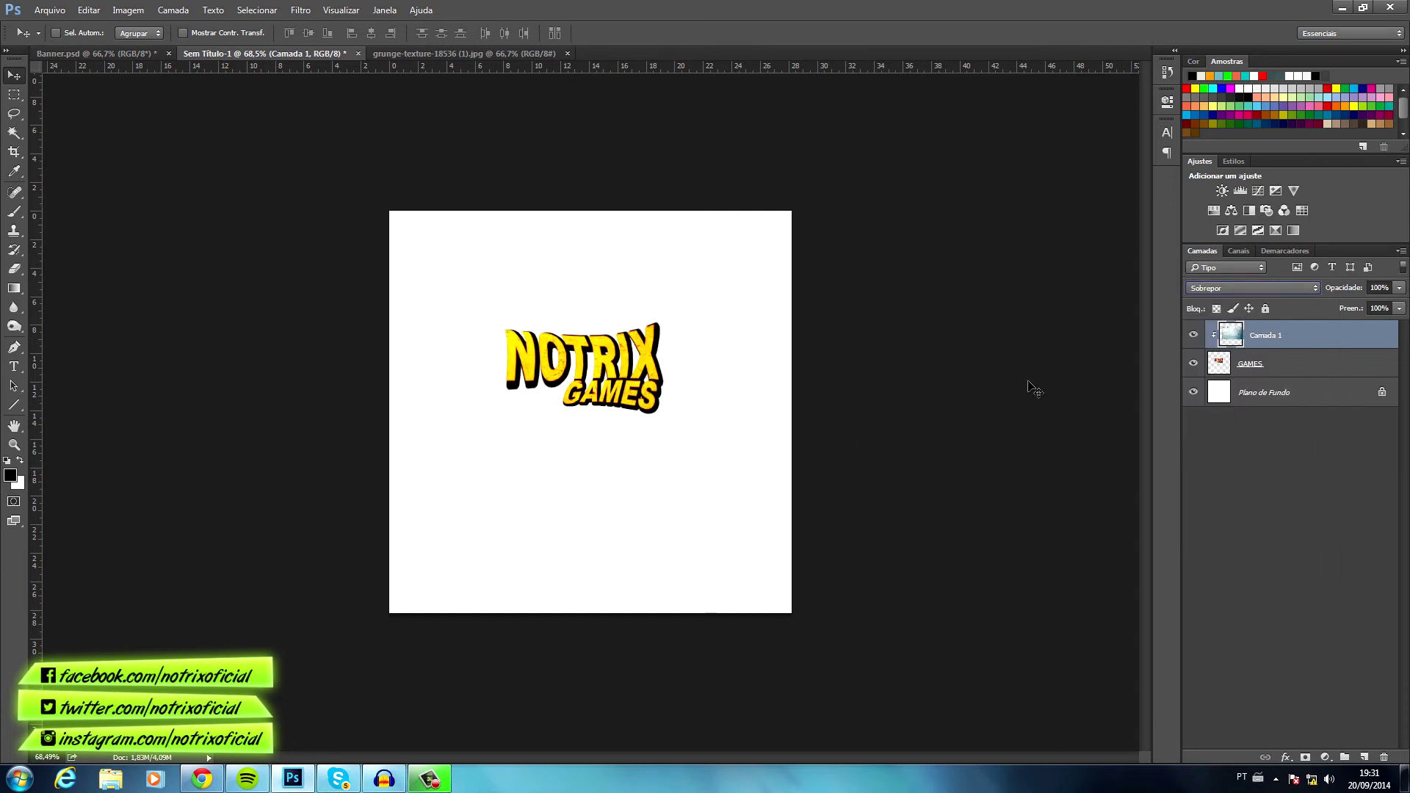
- Cycle the texture's blend mode through Soft Light to Divide, then merge it with the text
key("ctrl+plus")
scroll(732, 339, "up", 2)
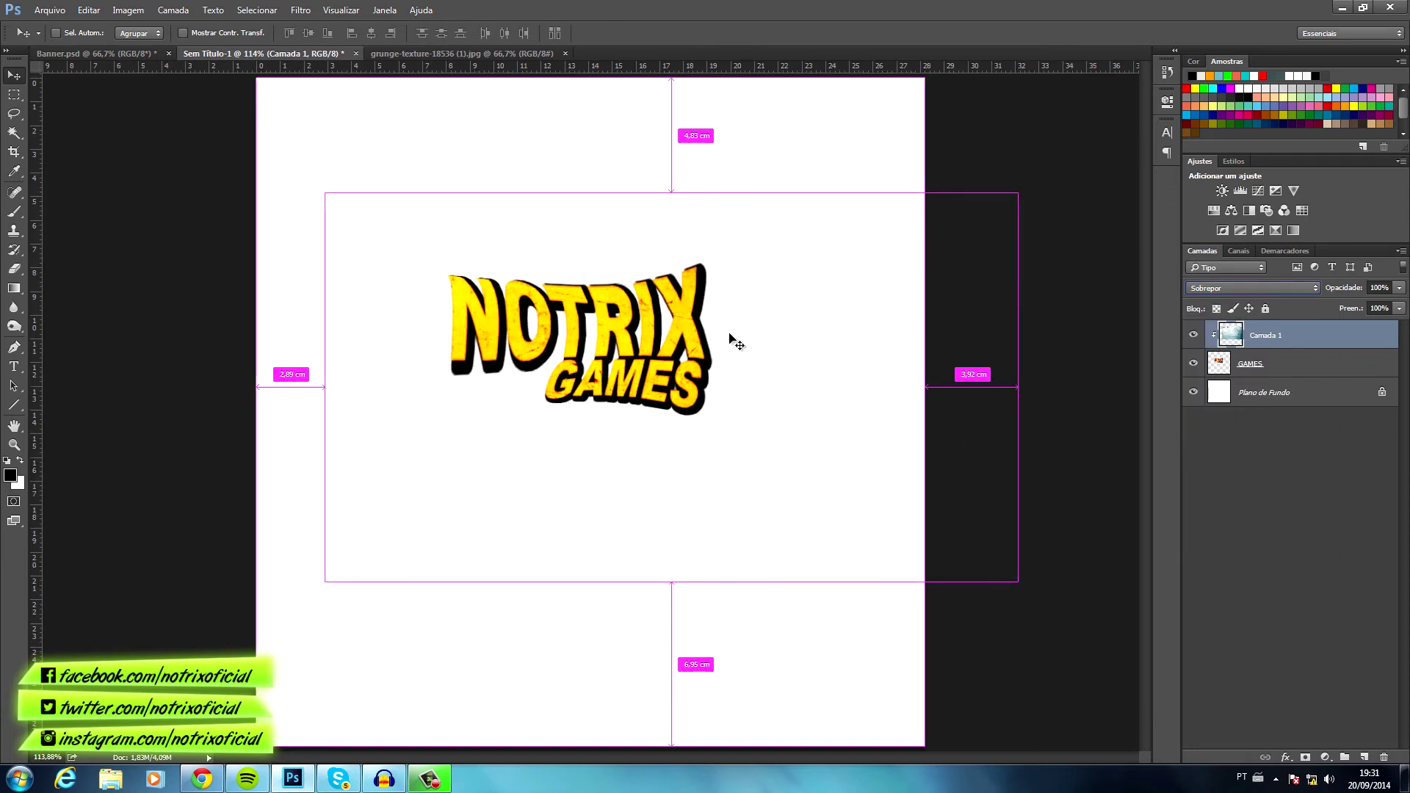
left_click(1244, 291)
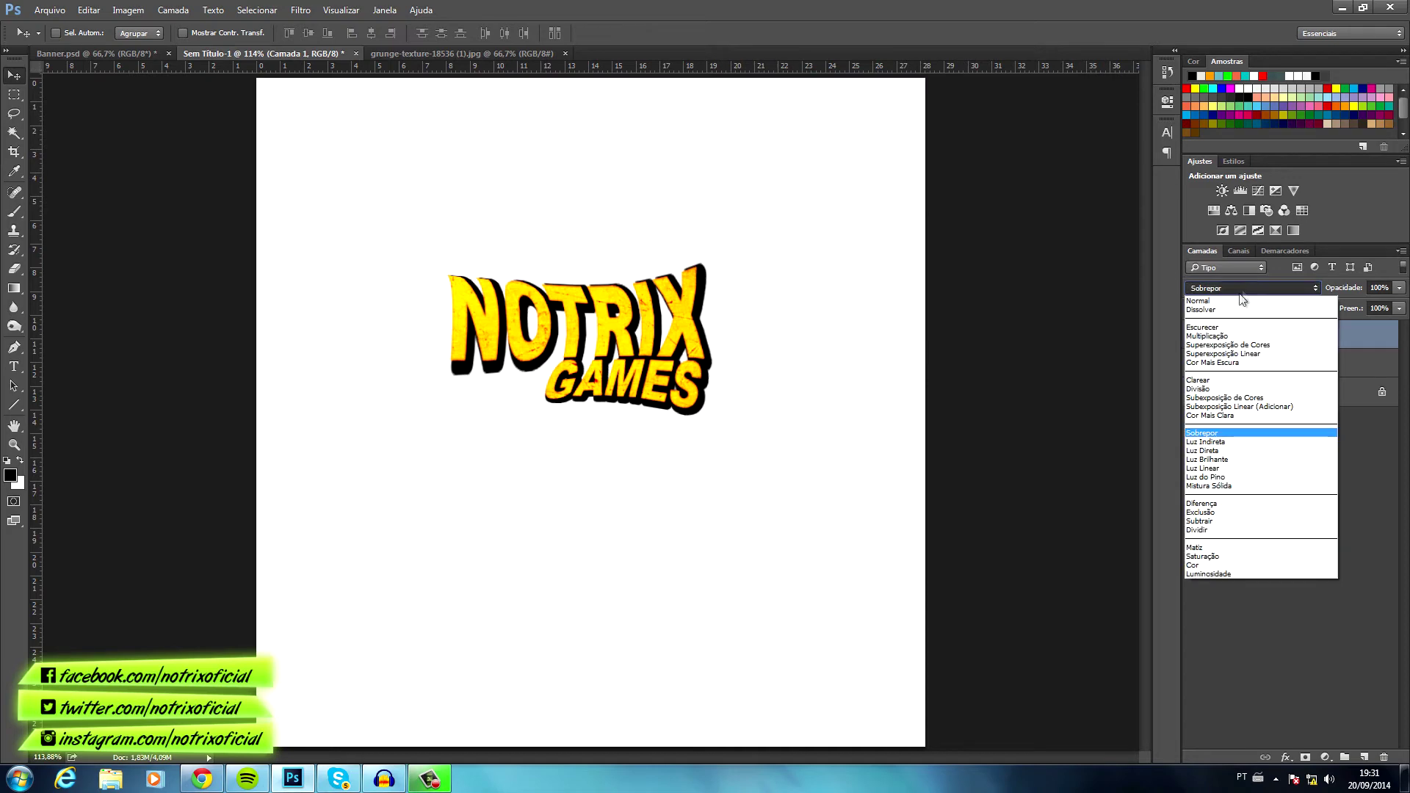
left_click(1214, 439)
key("Down")
key("Down")
key("Down")
key("Down")
key("Down")
key("Down")
key("Down")
key("Down")
key("Down")
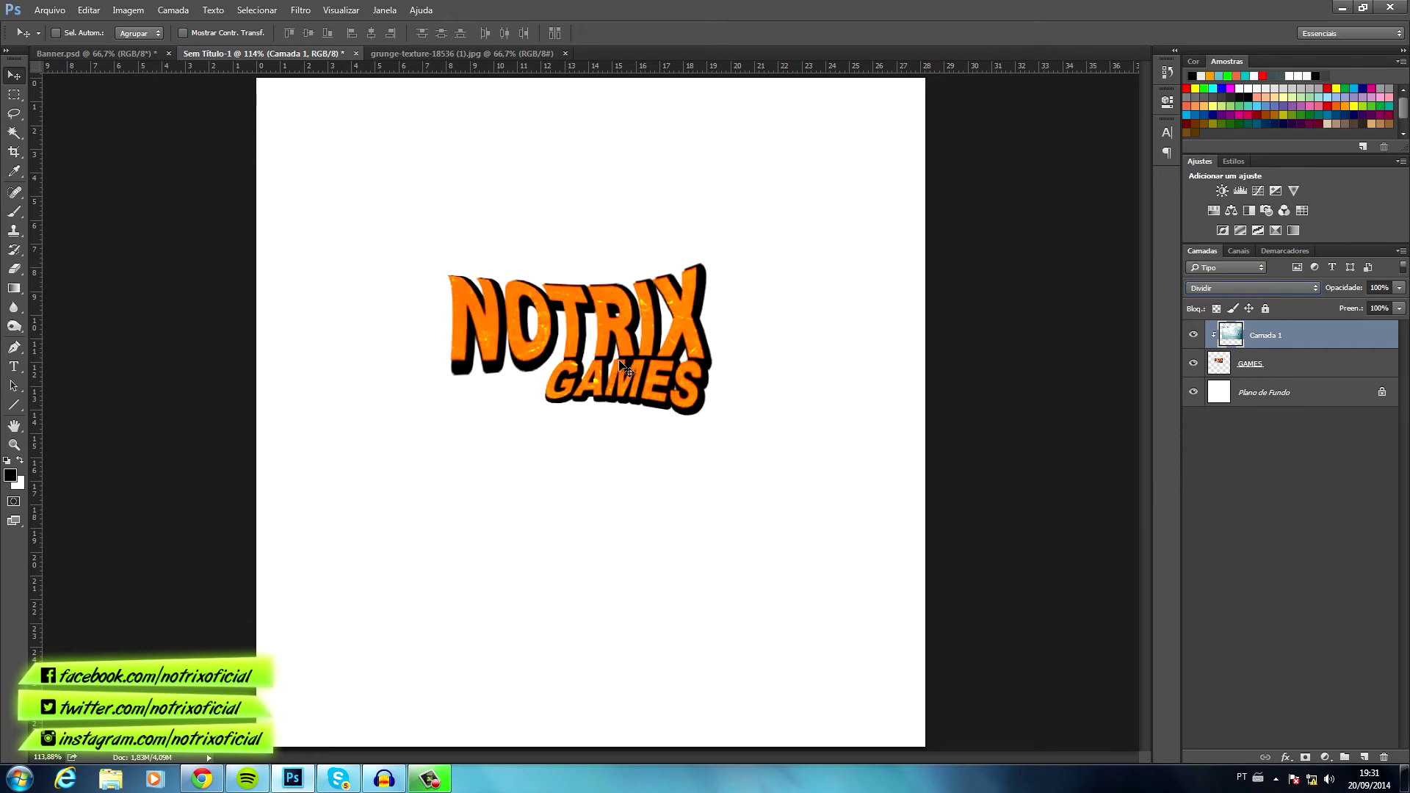
left_click(1343, 368, "ctrl")
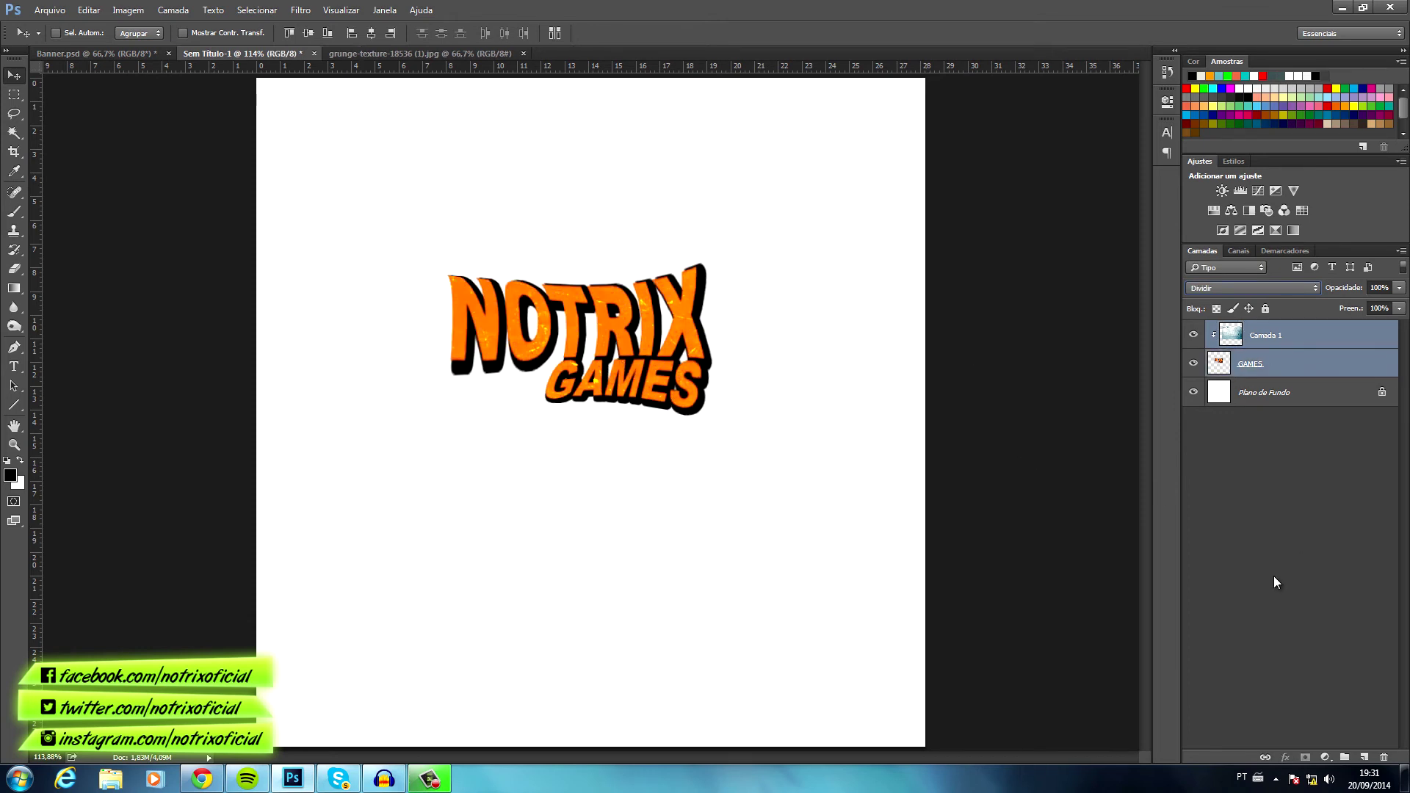
key("ctrl+e")
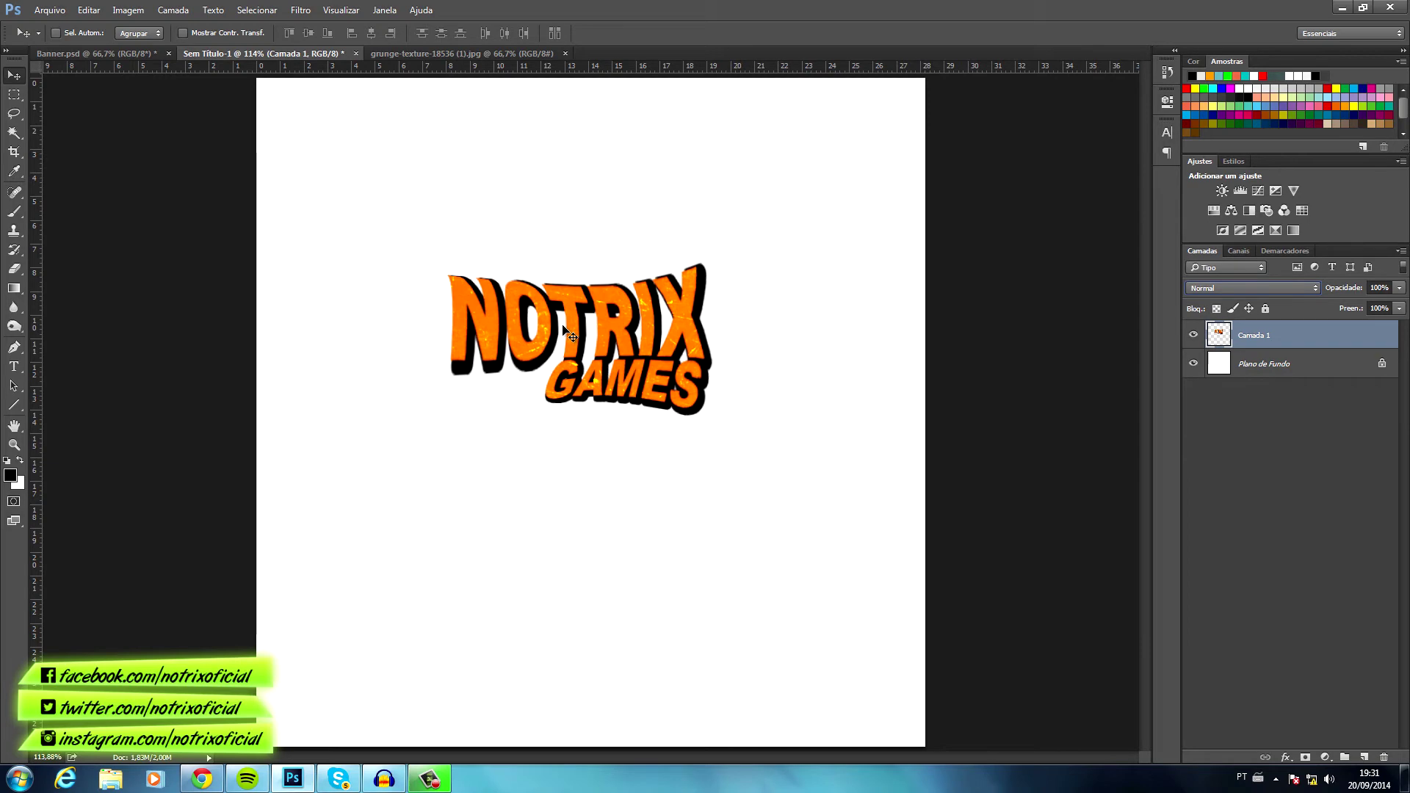
- Drag the logo layer into Banner.psd, converting it to the banner's colour profile
left_click_drag(566, 334, 143, 59)
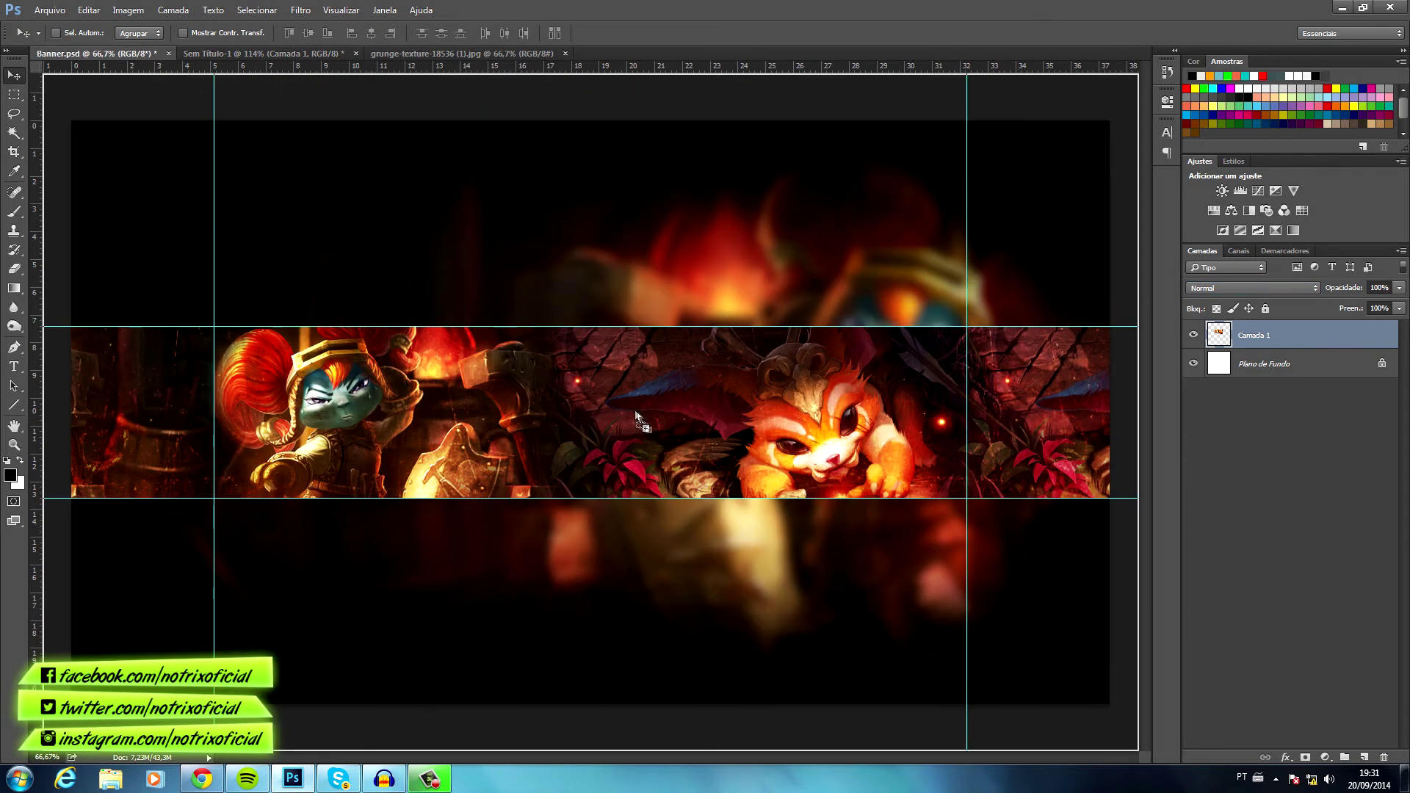
left_click_drag(144, 58, 662, 427)
left_click(766, 360)
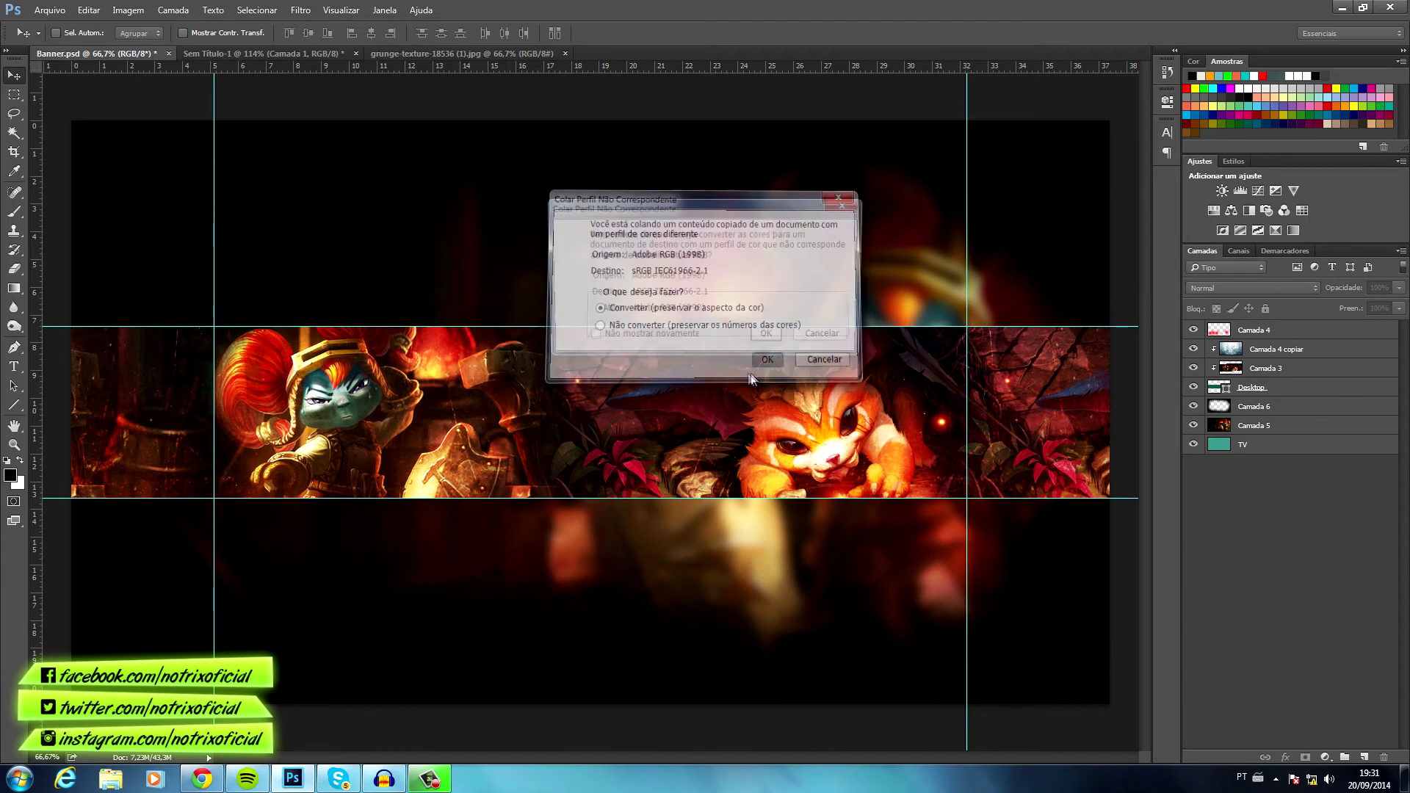
left_click(769, 337)
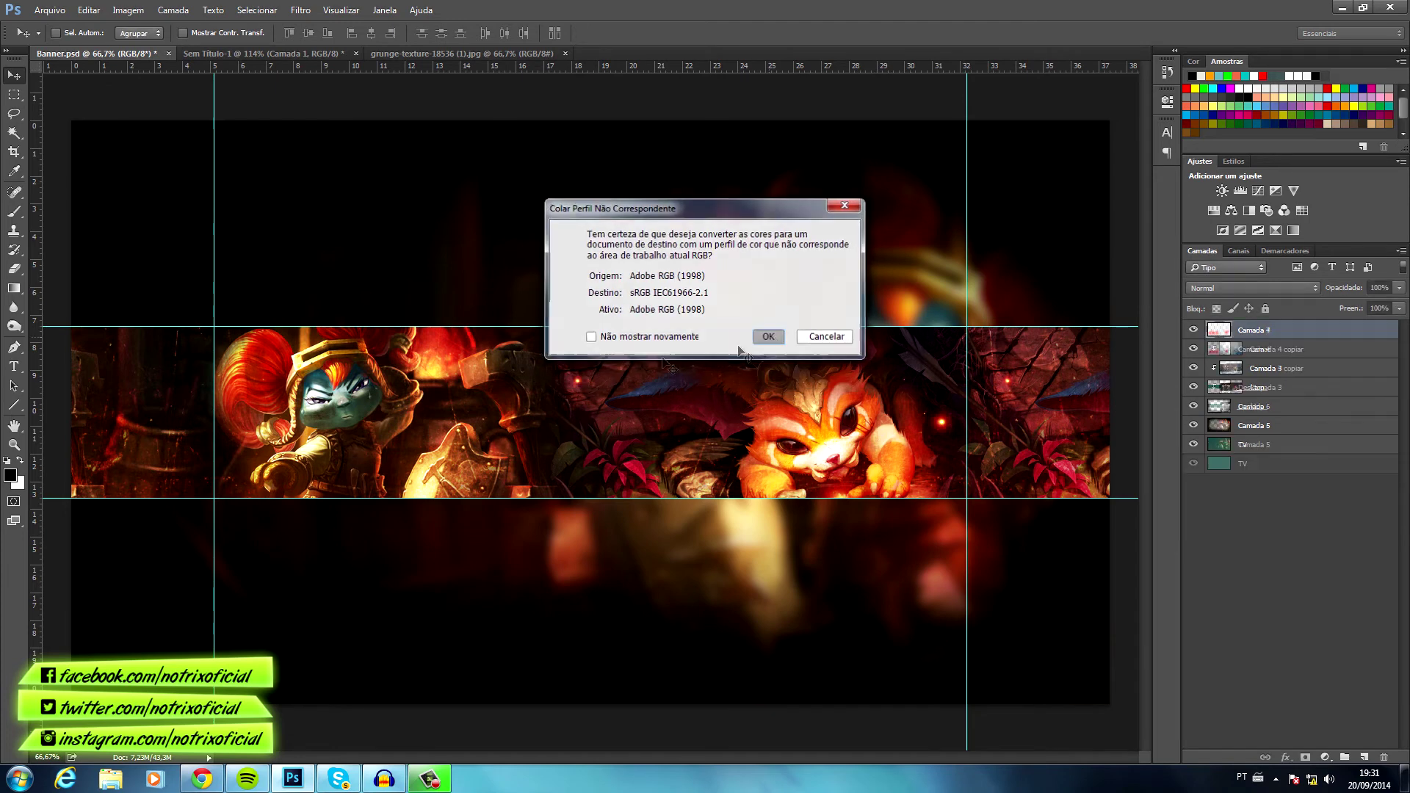
- Enlarge the logo and centre it in the banner's strip between the two characters
left_click_drag(681, 431, 596, 404)
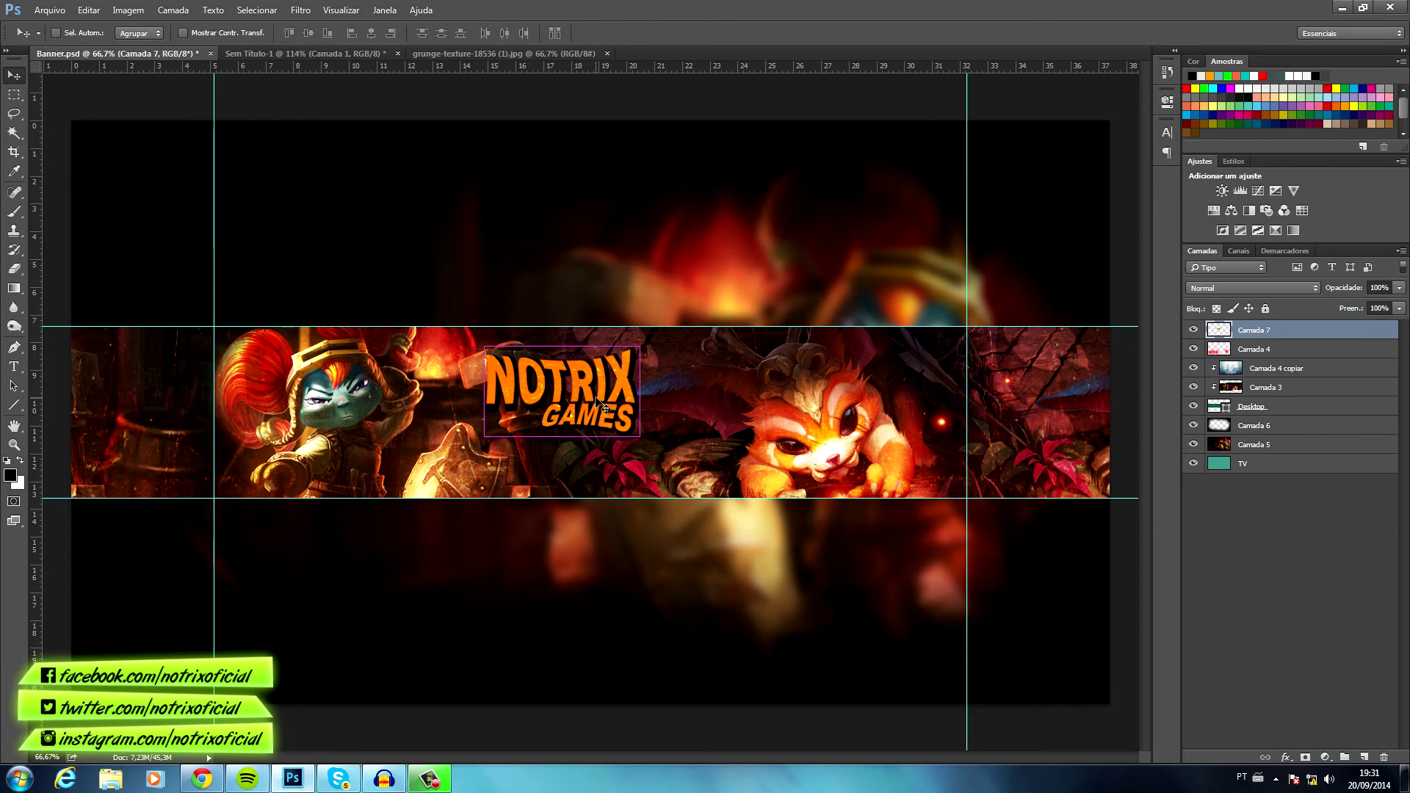
key("ctrl+t")
left_click_drag(640, 439, 738, 494)
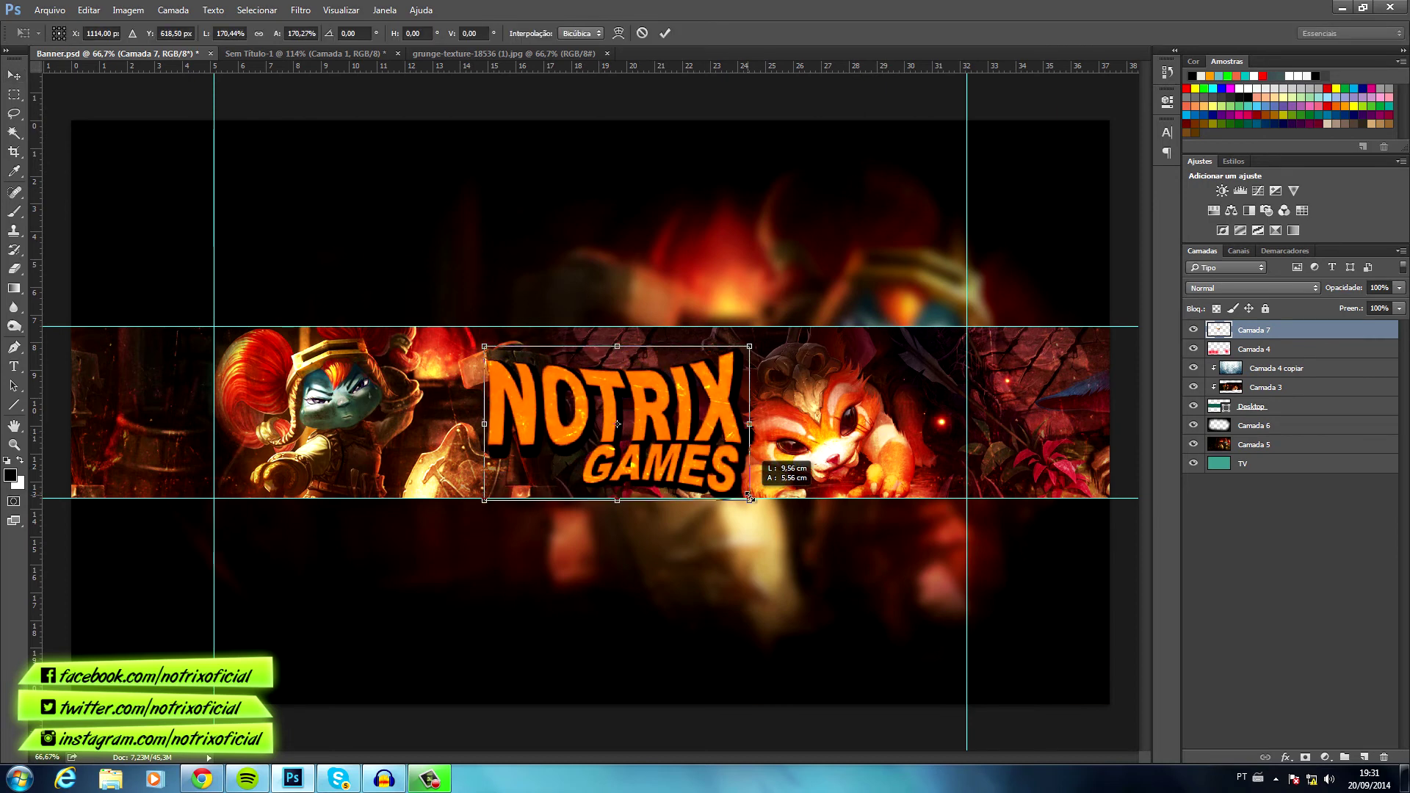
left_click_drag(691, 437, 695, 434)
key("Return")
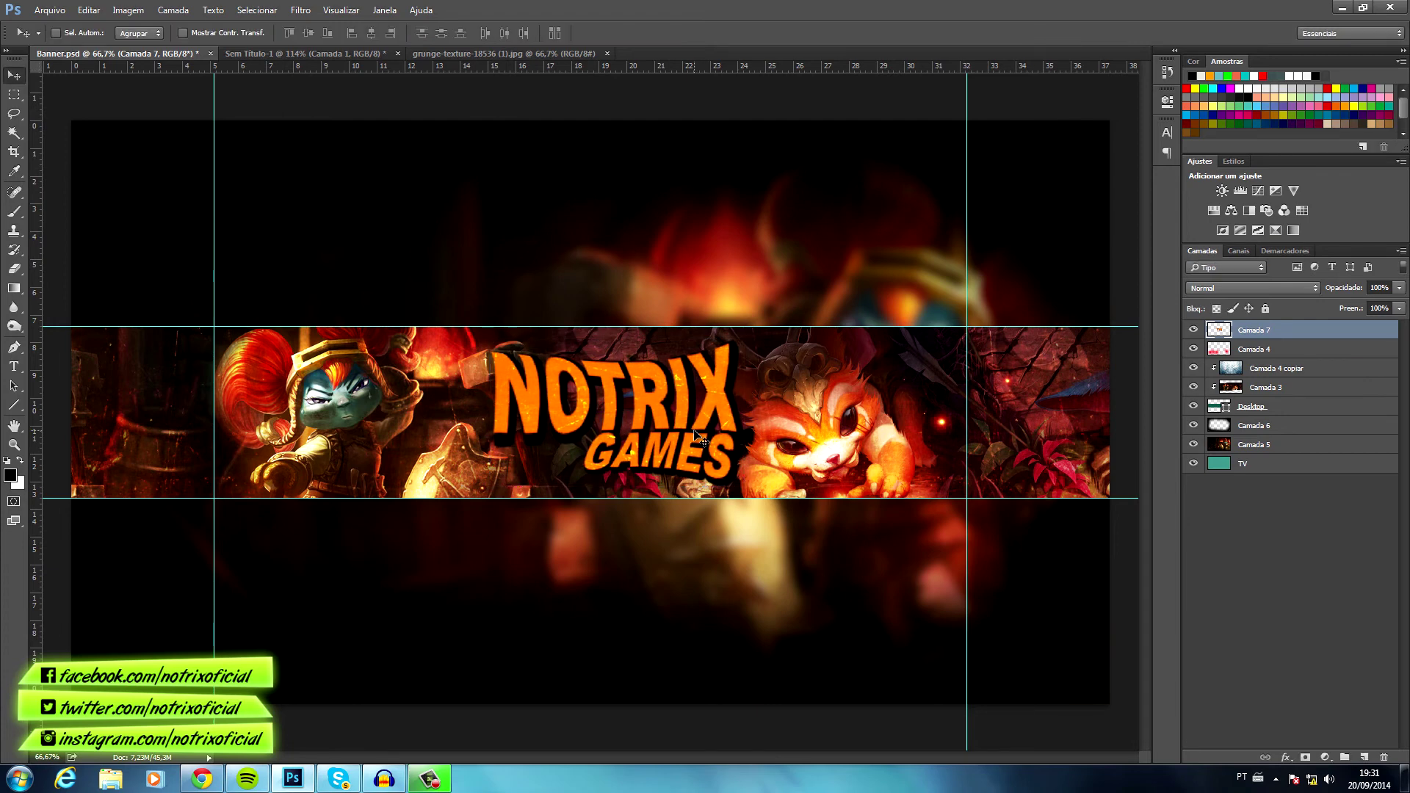
left_click(1270, 352)
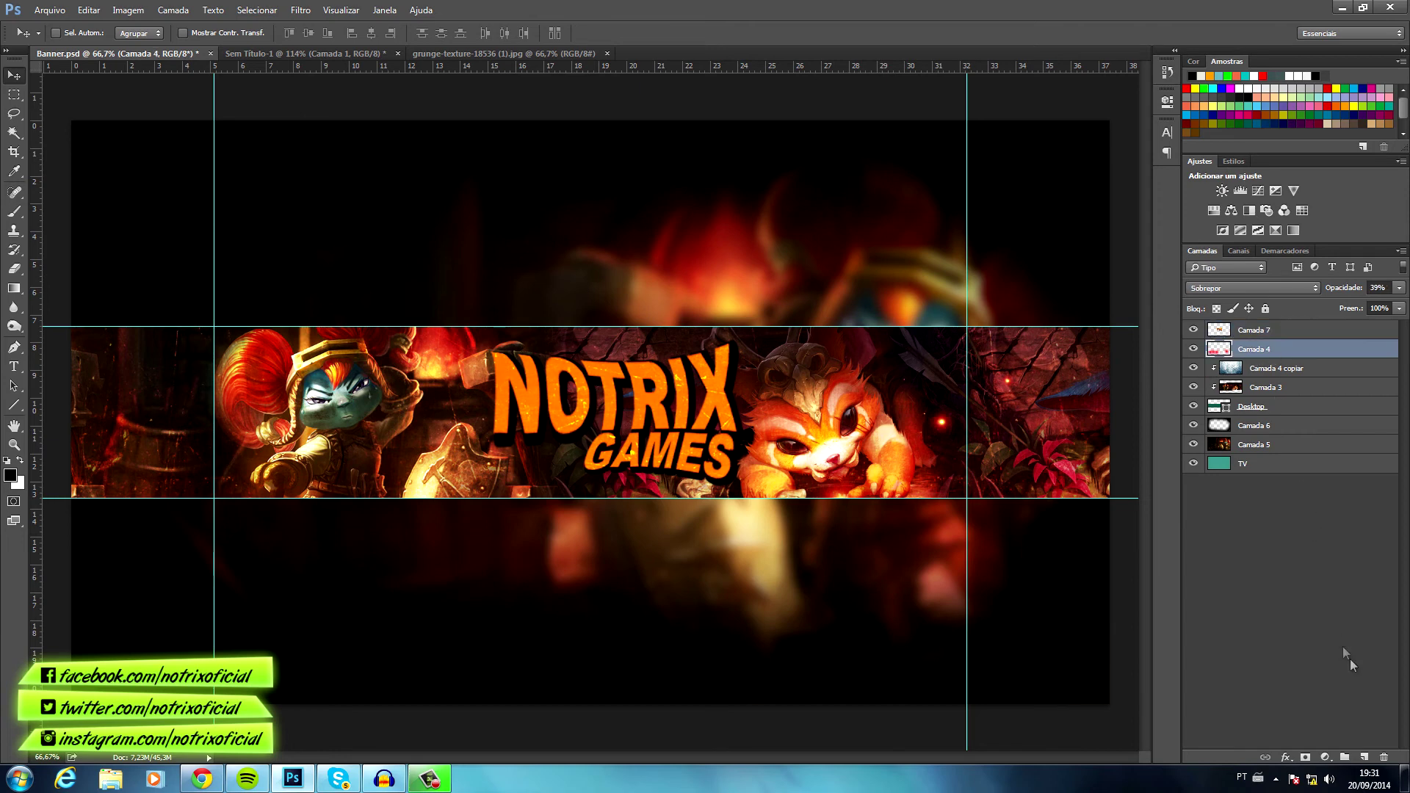
- On a new layer above Camada 4, brush black shading around and below the logo
left_click(1365, 757)
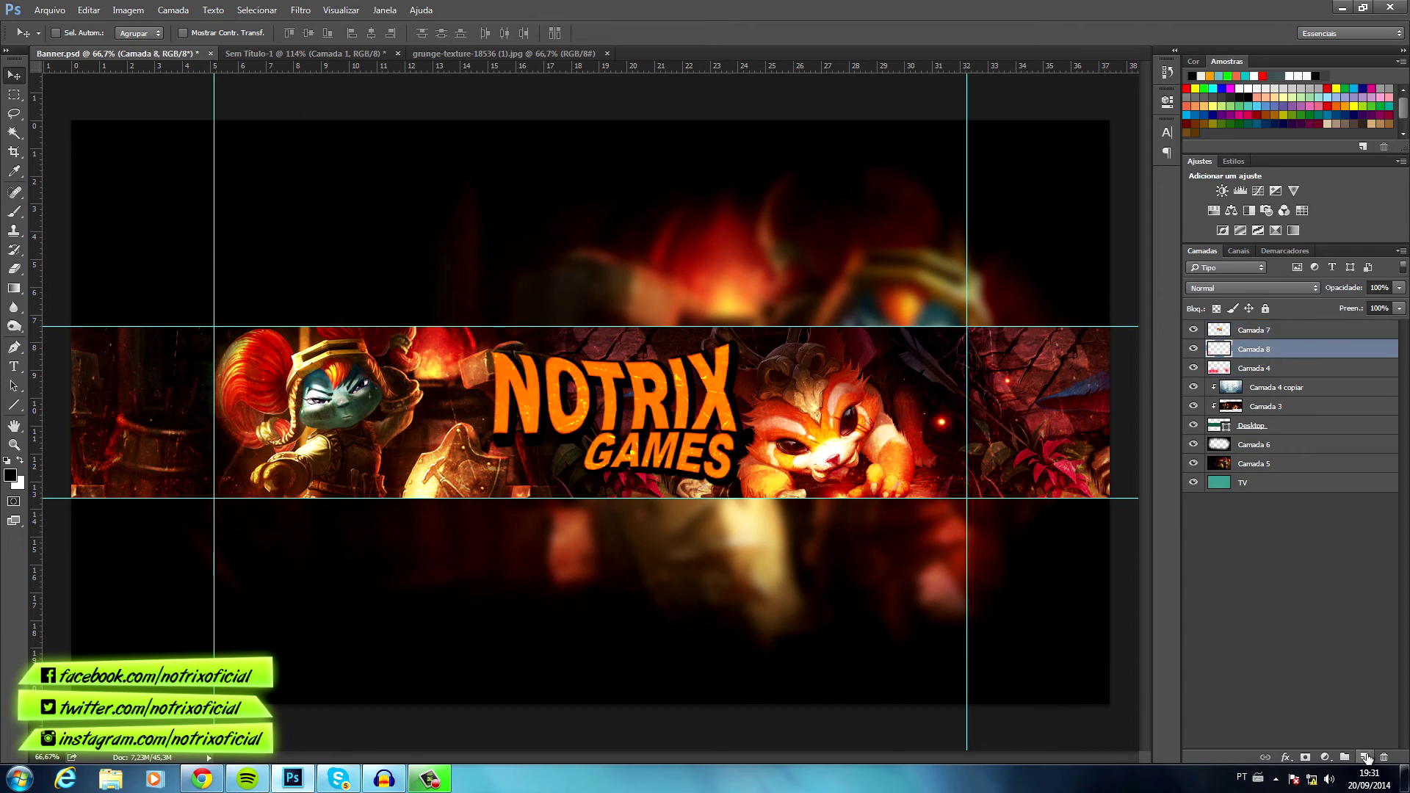
left_click(14, 211)
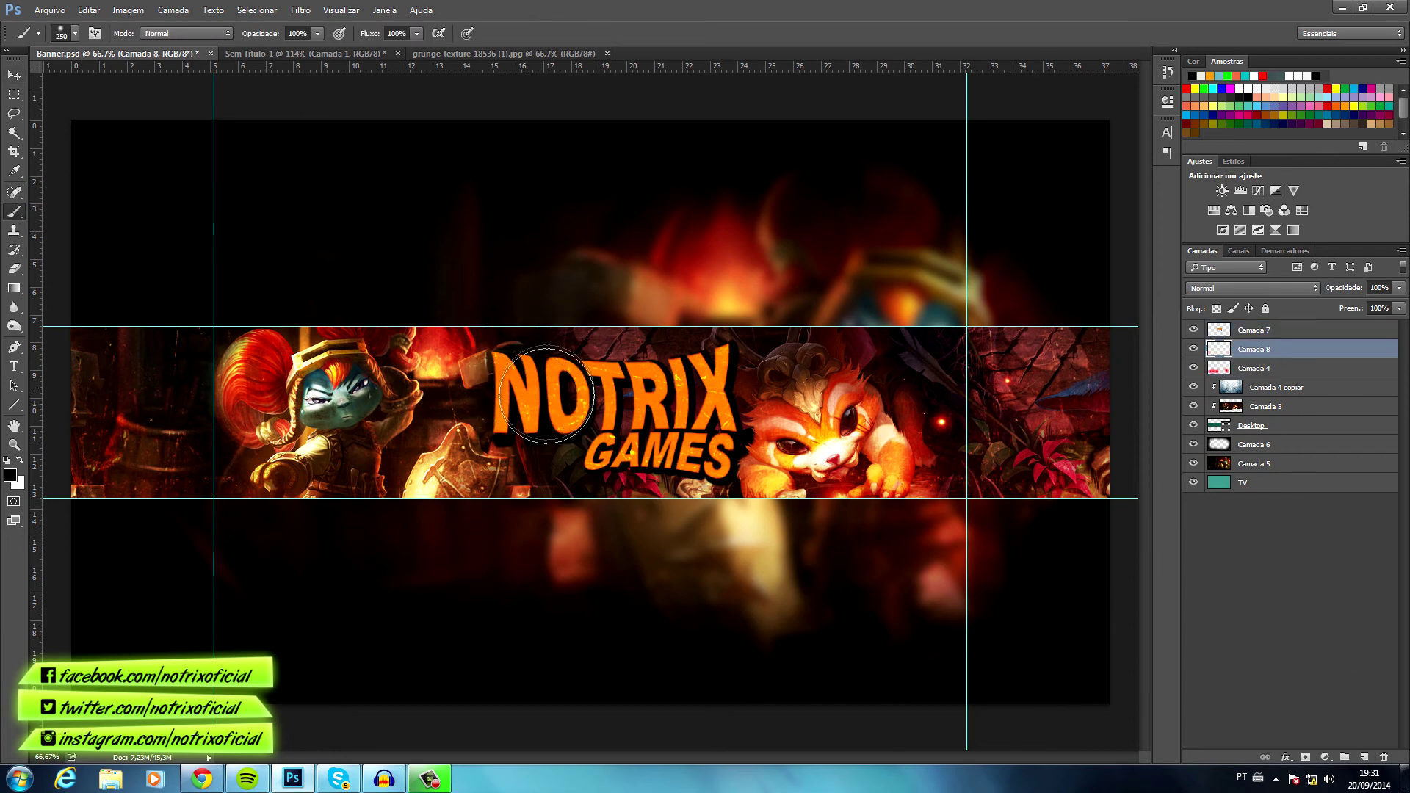
left_click_drag(696, 393, 536, 441)
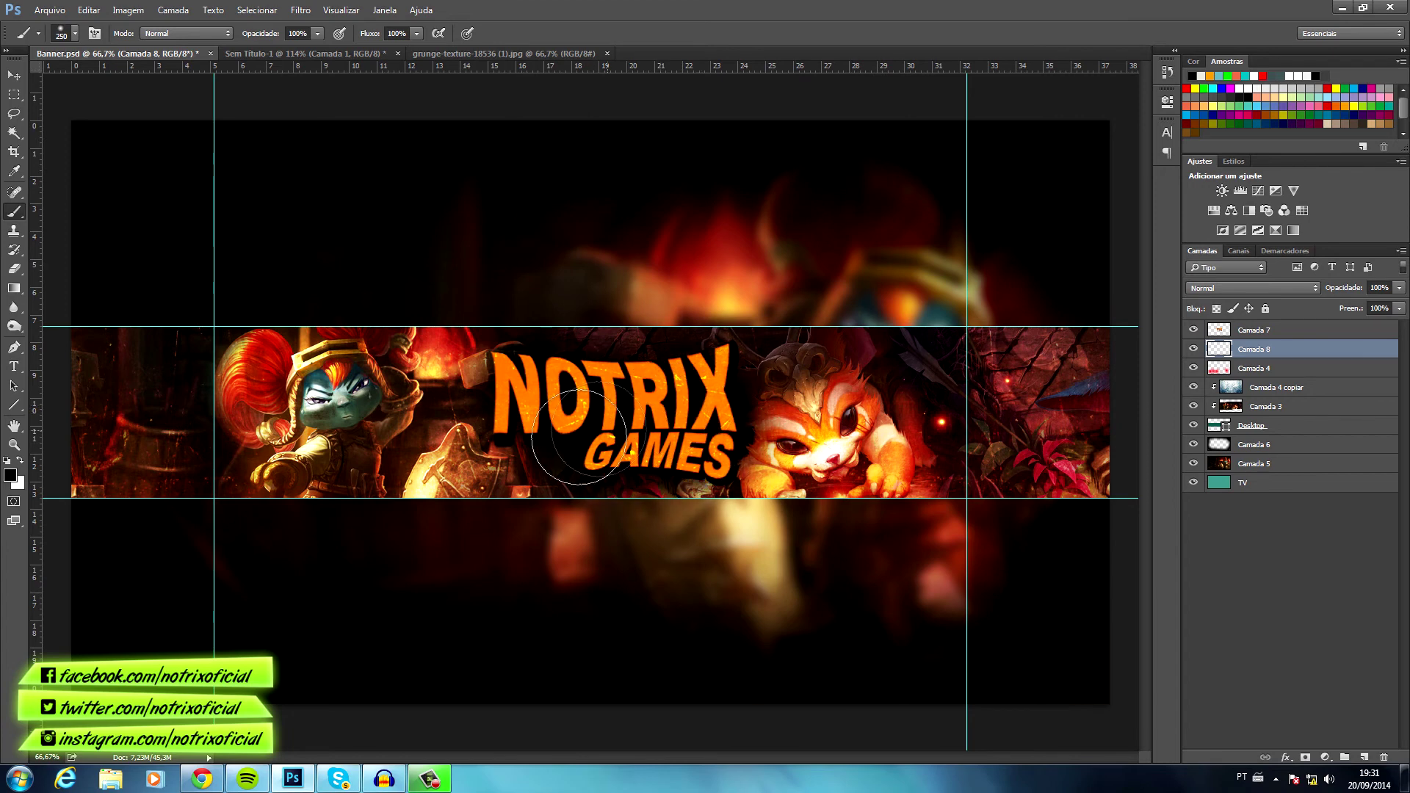